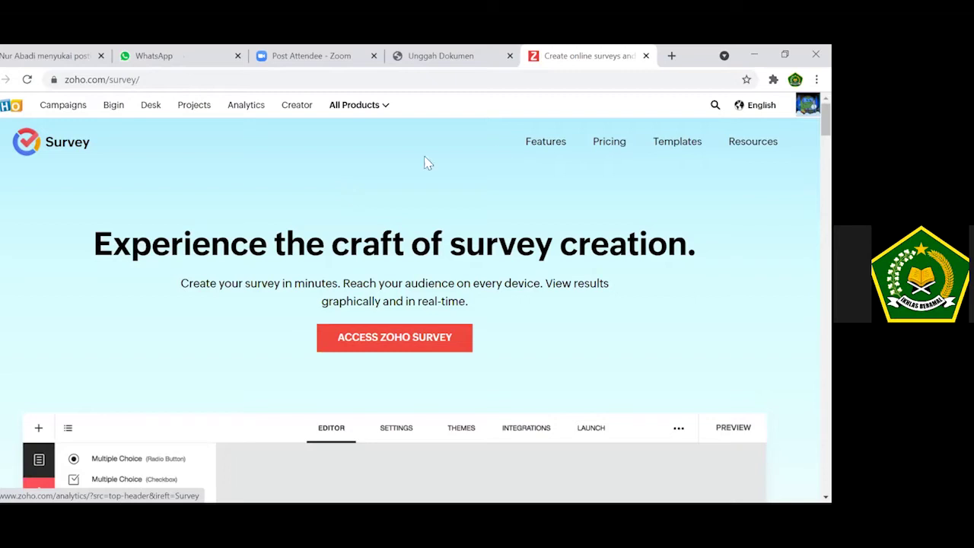
Sign out of the current Zoho account from the profile menu and go to the Zoho Survey sign-in page.
left_click(807, 105)
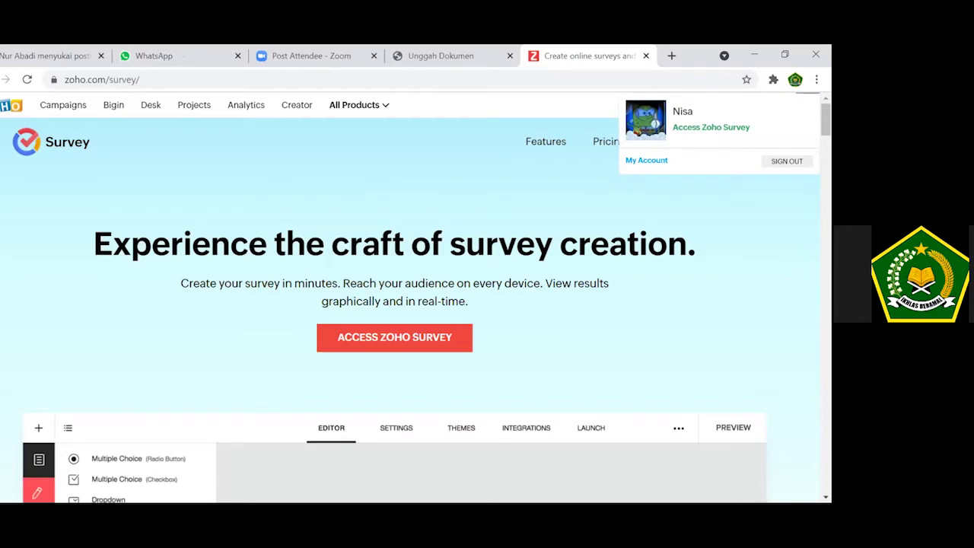
left_click(786, 160)
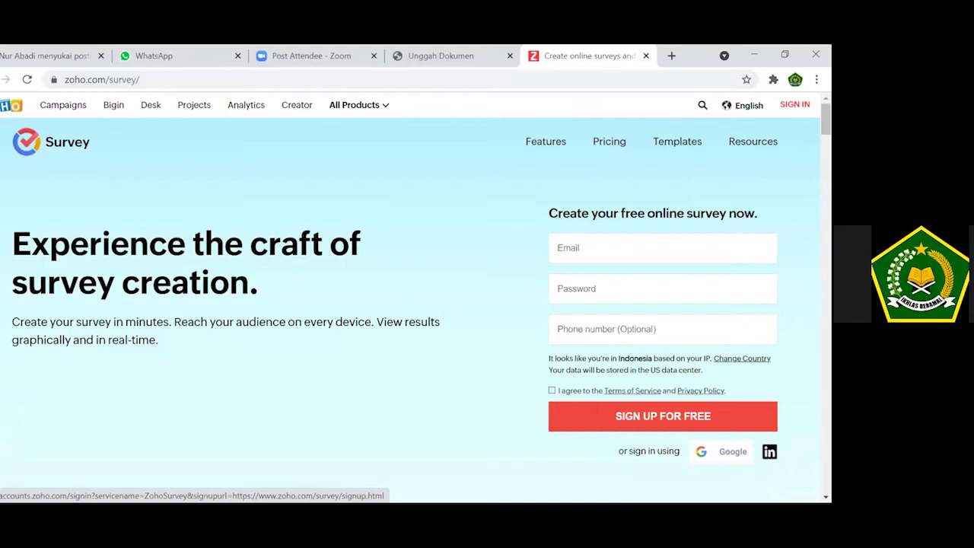
left_click(794, 105)
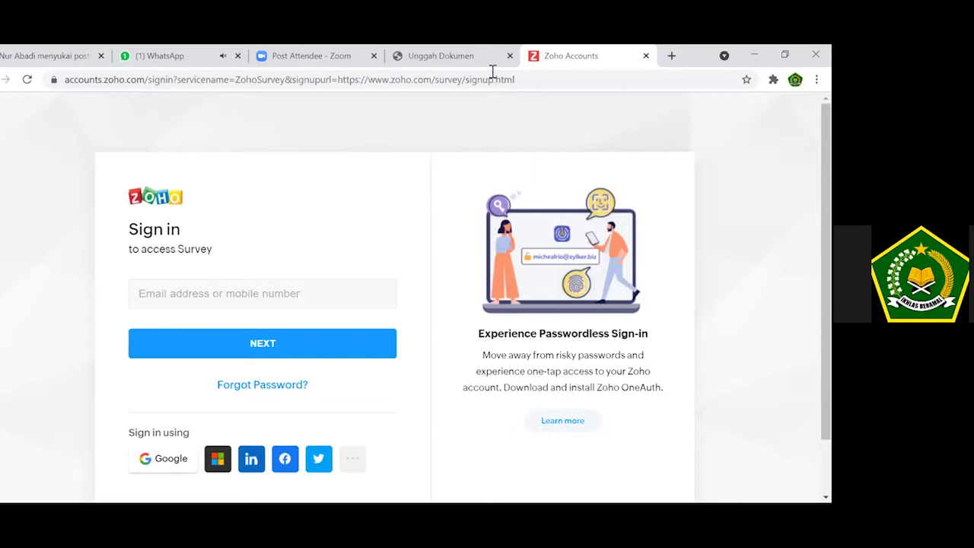
Enter the account's e-mail address on the sign-in page, backing out of an accidental Forgot Password visit.
left_click(274, 295)
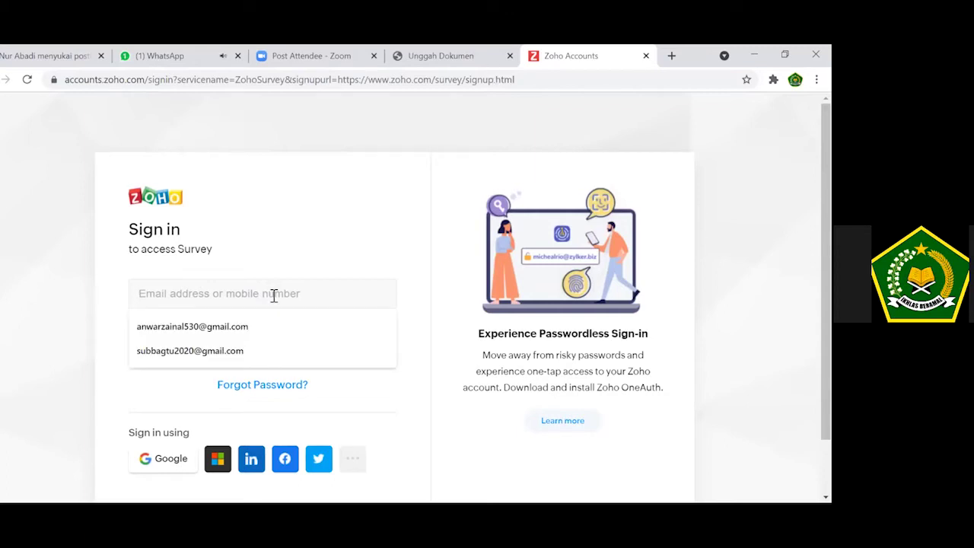
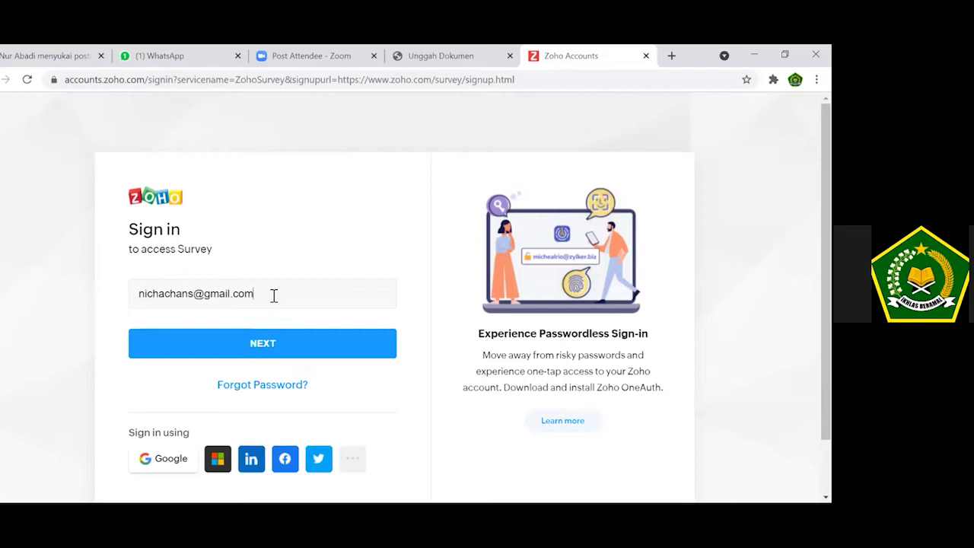
left_click(147, 389)
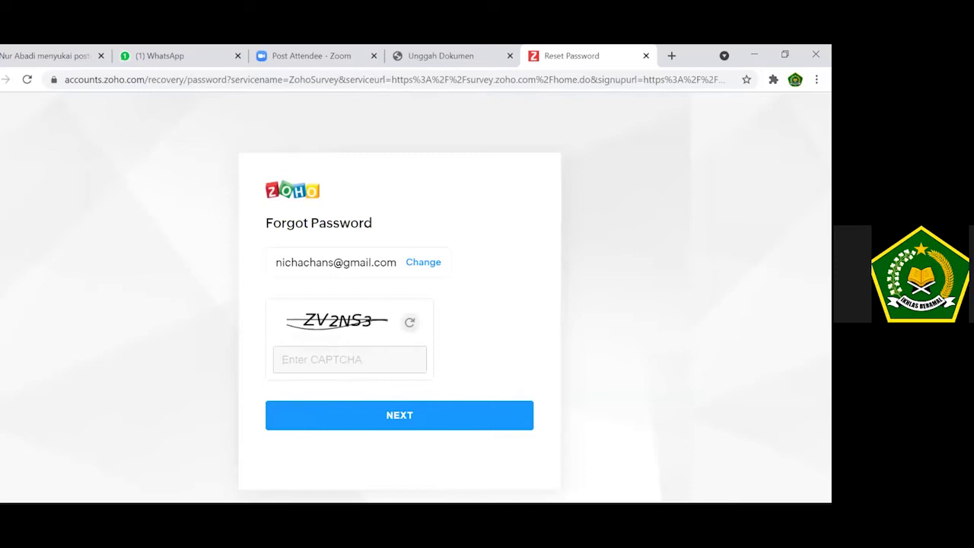
key("alt+Left")
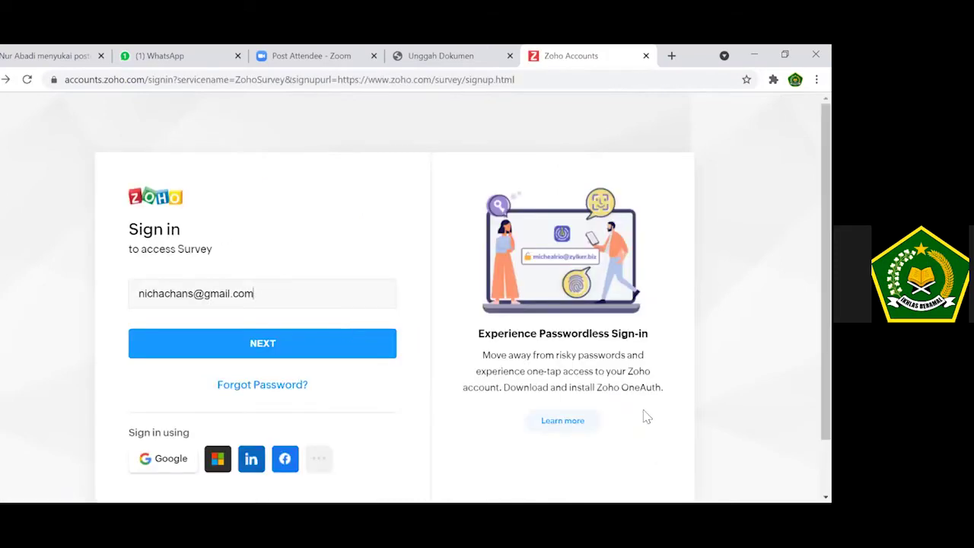
Sign in to Zoho Survey through Google by choosing the Google account.
left_click(162, 460)
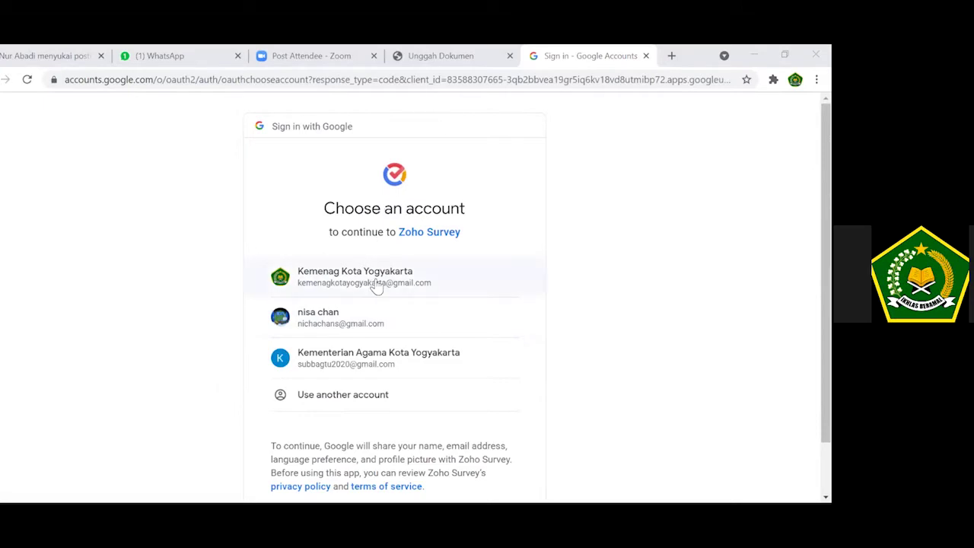
left_click(384, 341)
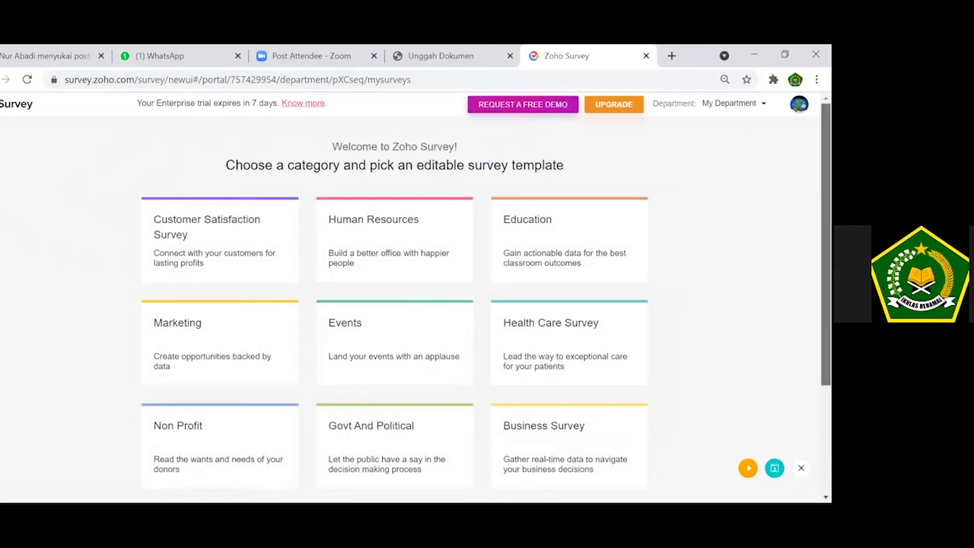
Choose Create Survey from Scratch in the template gallery.
scroll(486, 308, "down", 2)
scroll(486, 309, "up", 2)
scroll(486, 309, "up", 1)
scroll(486, 305, "down", 2)
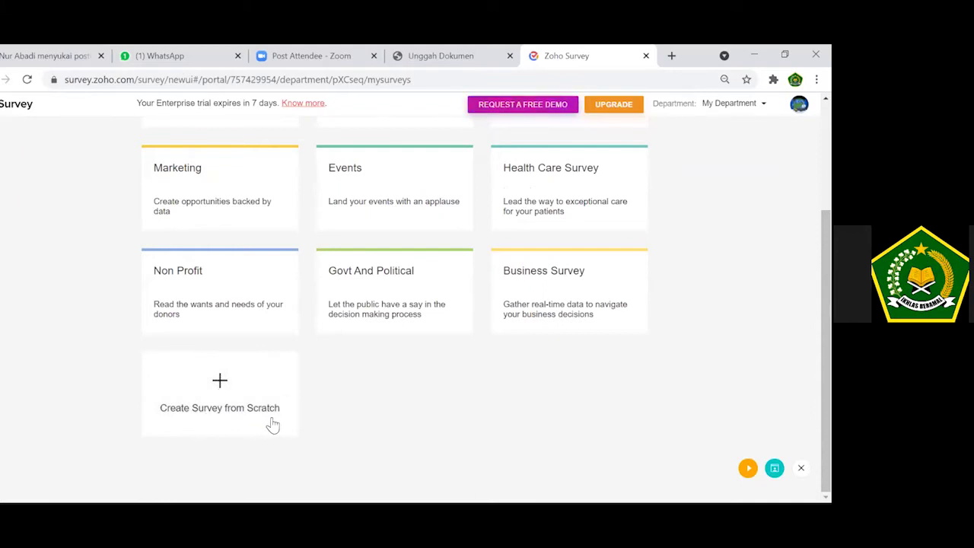
left_click(218, 386)
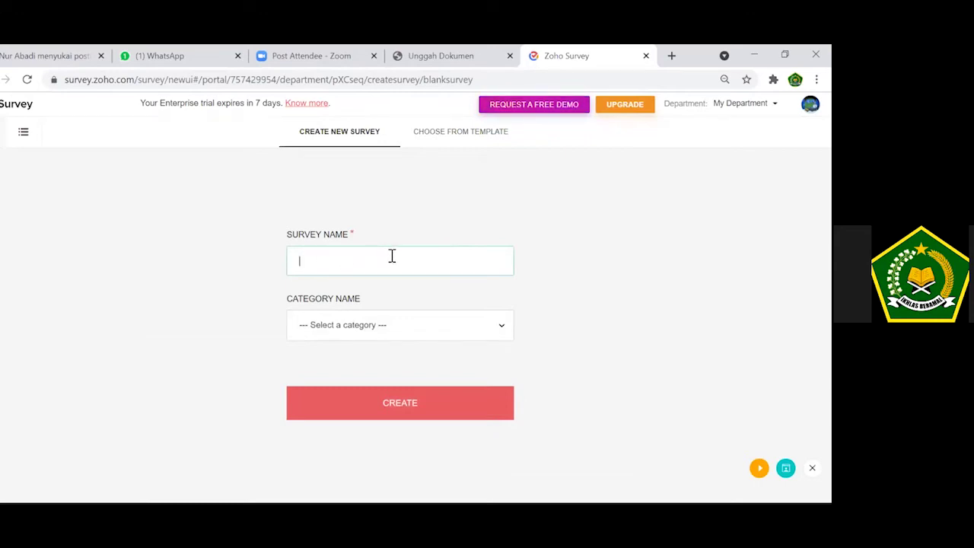
Enter 'Survey Kepuasan Masyarakat' as the survey name, correcting the misspelled 'Masyarkat'.
type("Survey Kepuasan Masyarka")
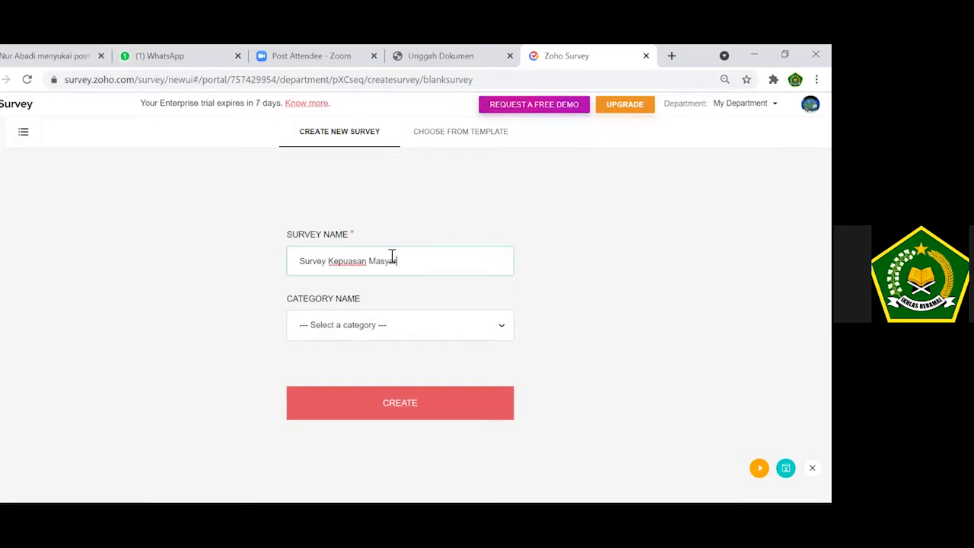
type("t")
key("BackSpace")
key("BackSpace")
key("BackSpace")
key("BackSpace")
type("rakat")
Choose the Govt And Political category and create the survey.
left_click(501, 330)
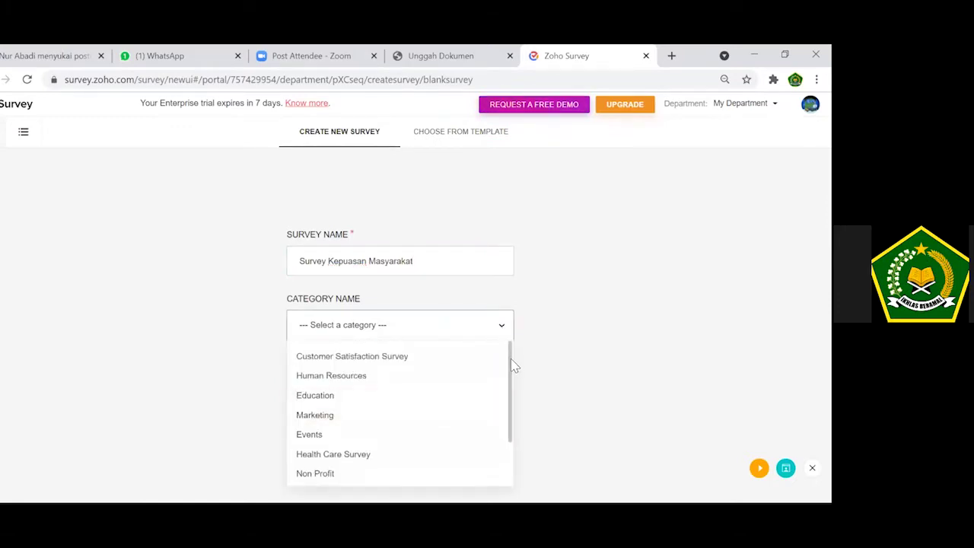
left_click_drag(513, 366, 511, 429)
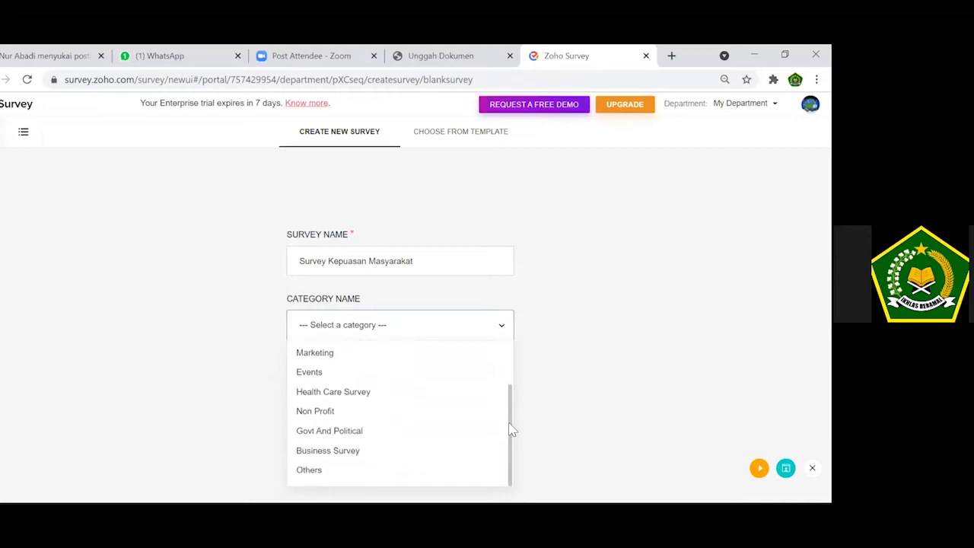
left_click(360, 435)
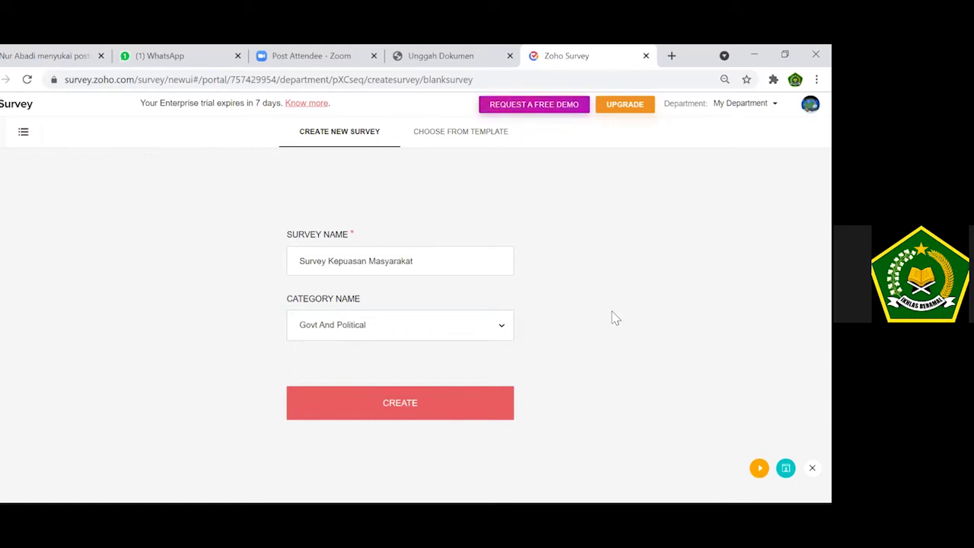
left_click(418, 409)
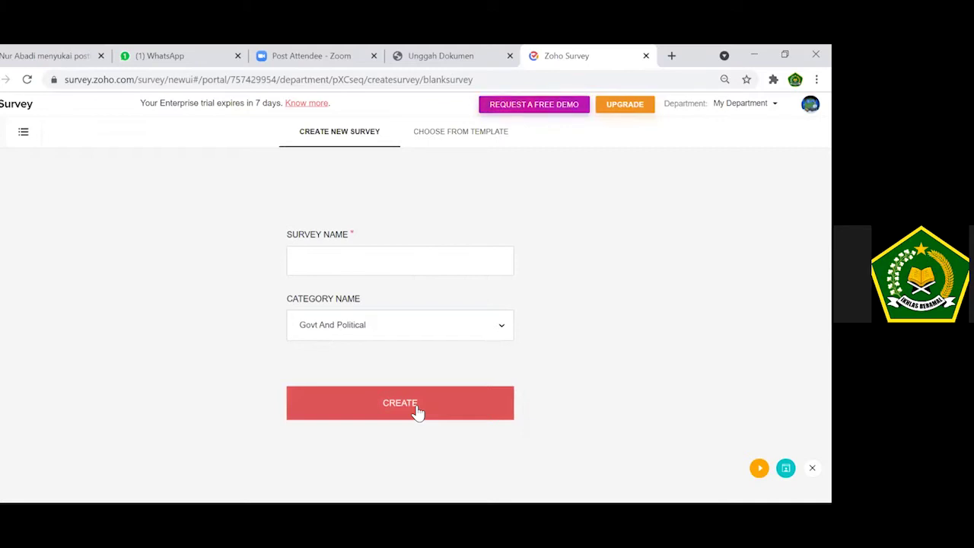
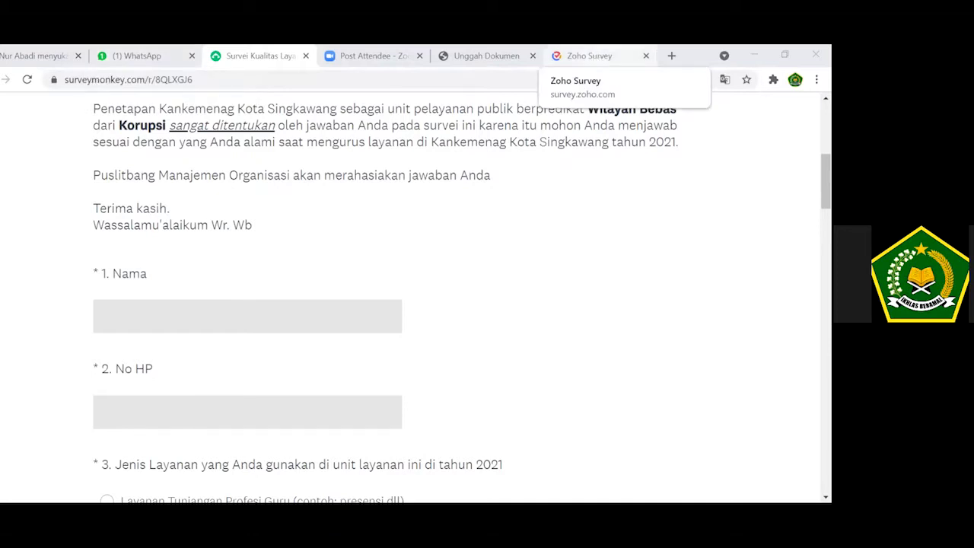
Rename the untitled first page of the Zoho survey to 'Identitas' and save.
left_click(583, 61)
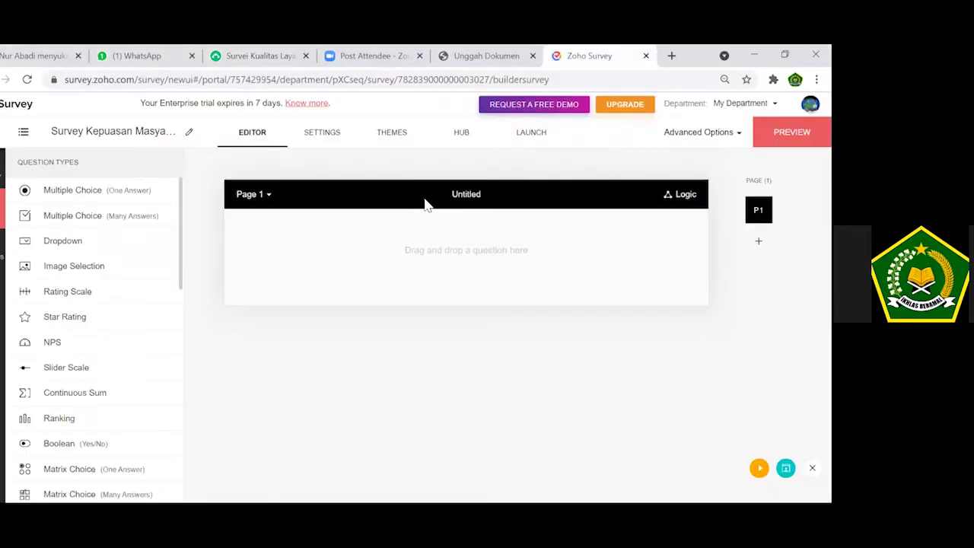
left_click(477, 196)
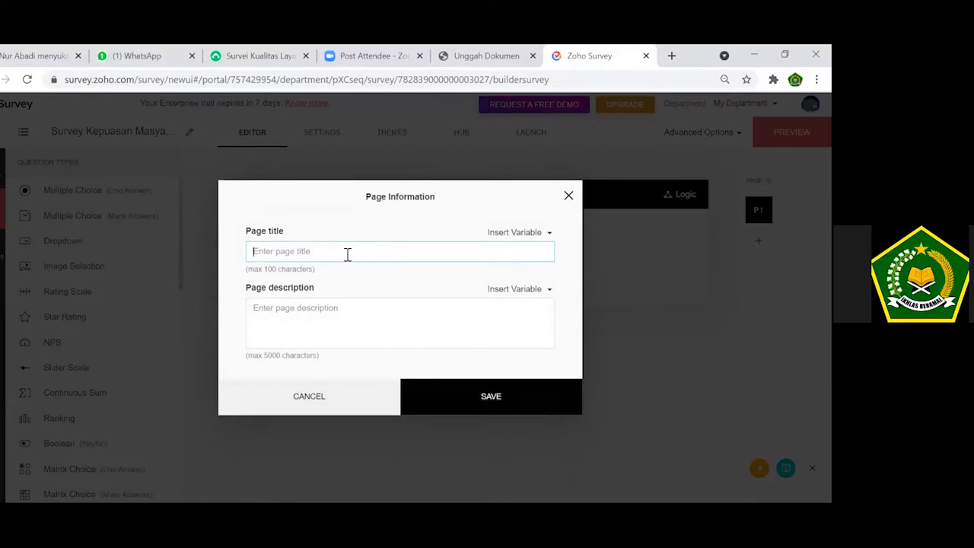
type("I")
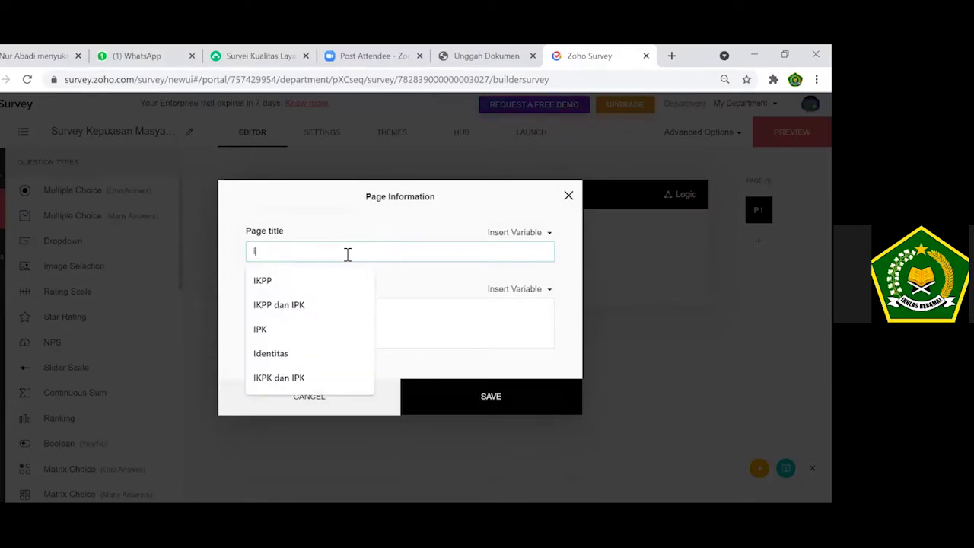
type("dentitas")
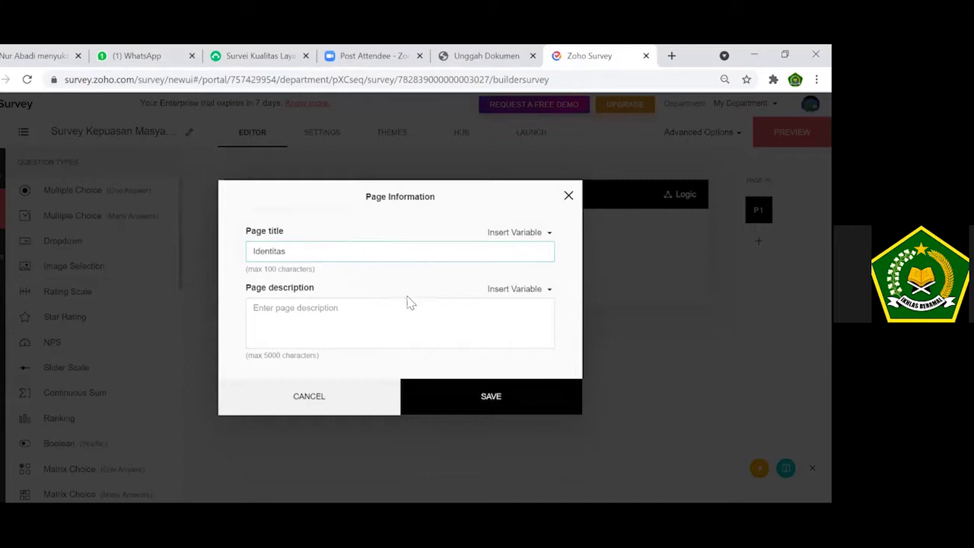
left_click(491, 409)
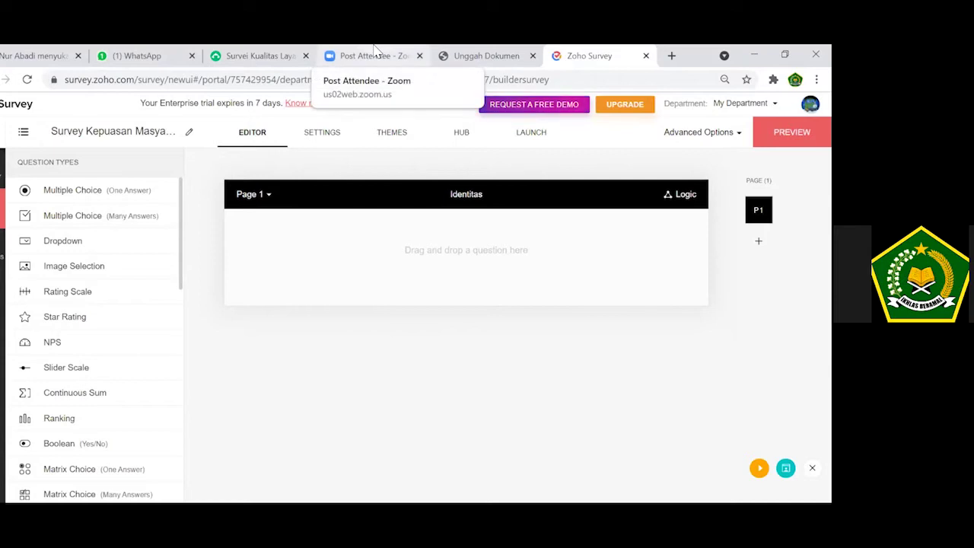
left_click(280, 55)
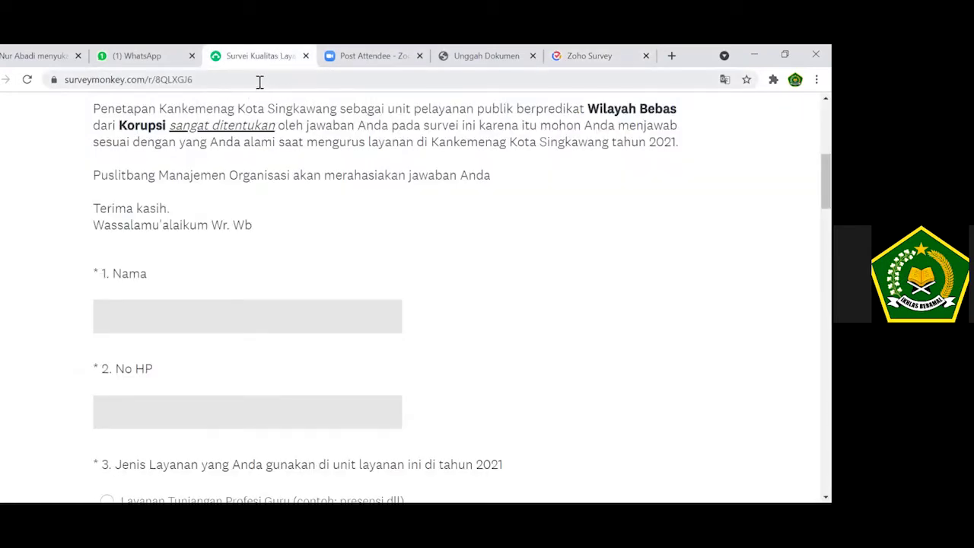
Scroll through SurveyMonkey questions 1–4 (Nama, No HP, service type) for reference, then return to Zoho.
left_click(259, 81)
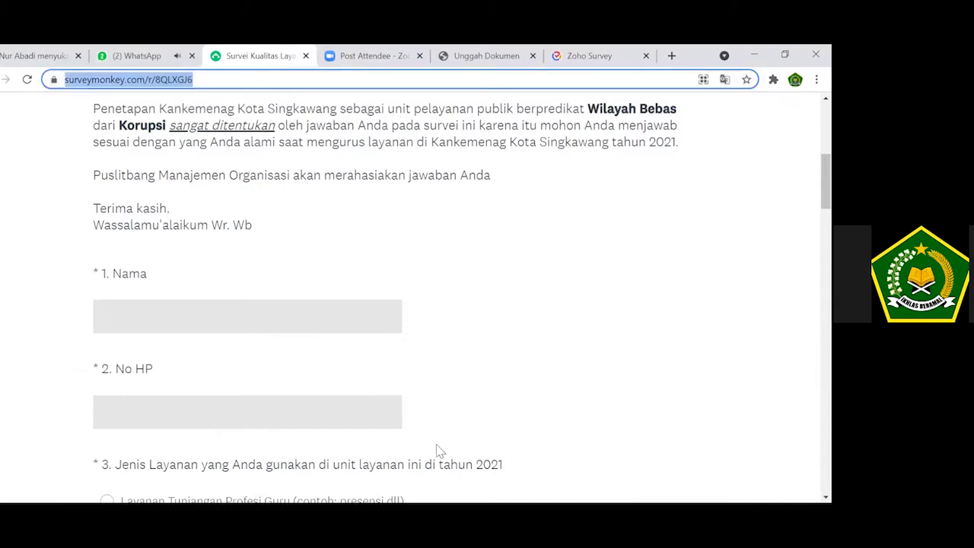
key("alt+Tab")
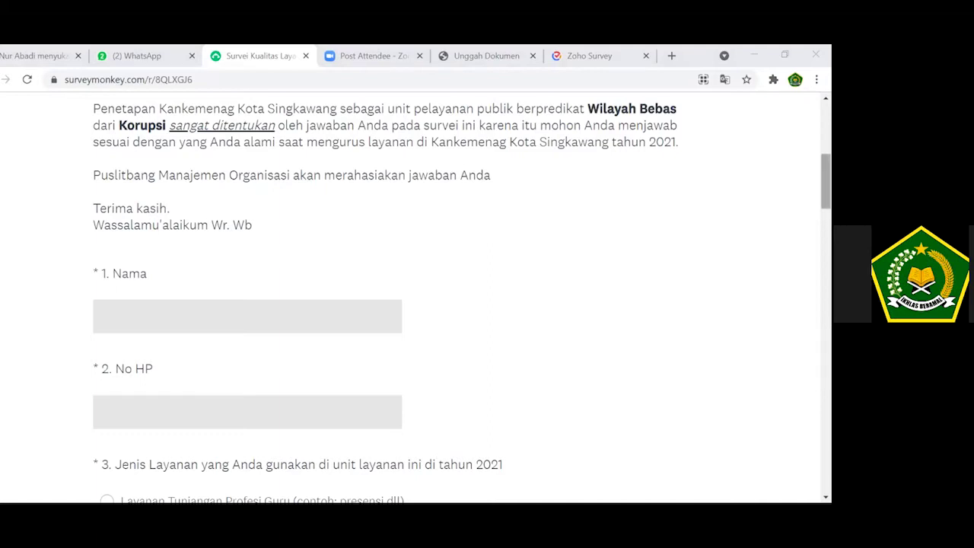
scroll(461, 294, "down", 1)
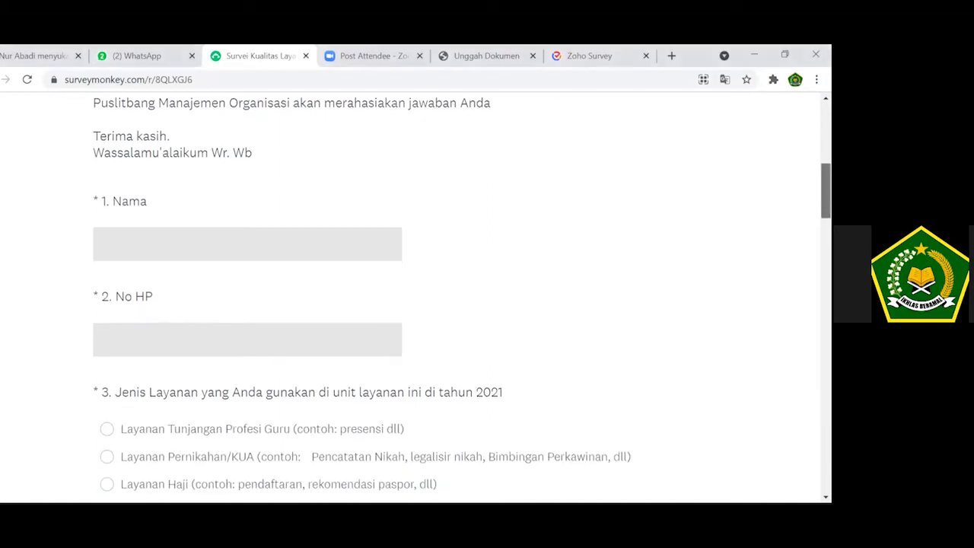
scroll(462, 294, "up", 2)
scroll(333, 131, "down", 3)
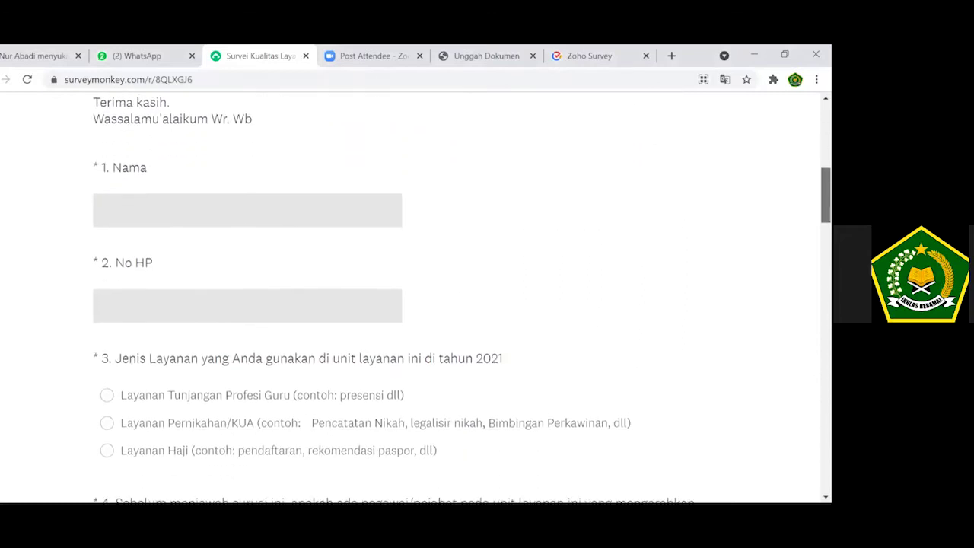
left_click(615, 53)
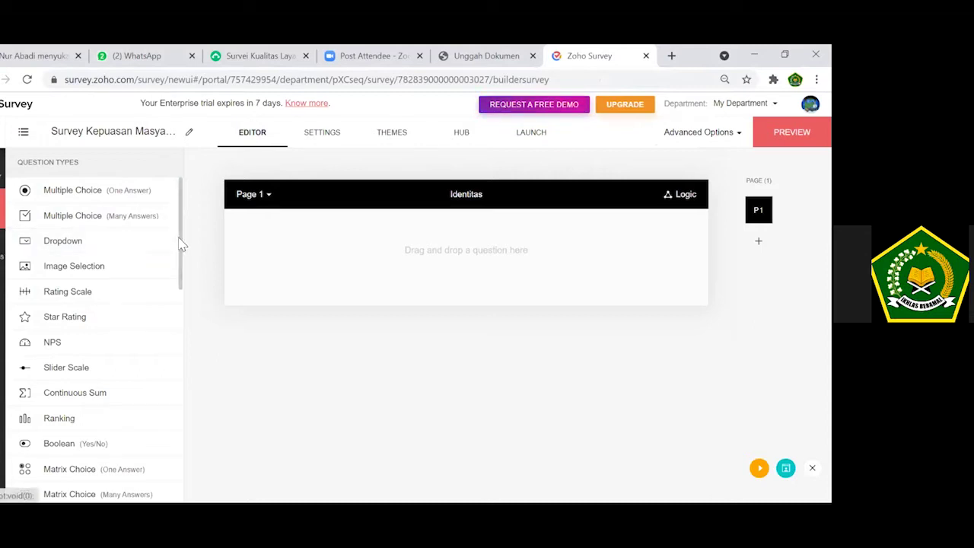
Add a mandatory Short Answer question 'Nama' to the Identitas page.
left_click_drag(183, 243, 195, 354)
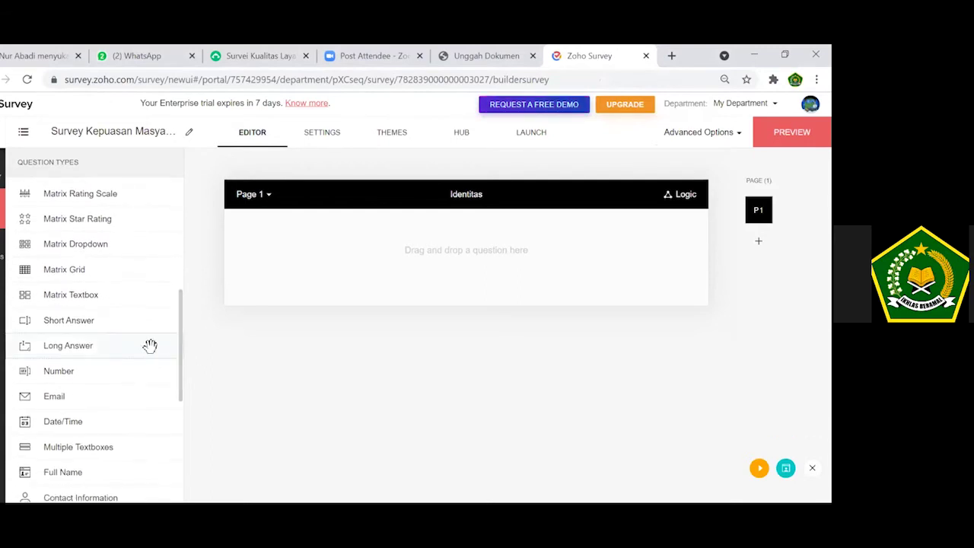
left_click(77, 321)
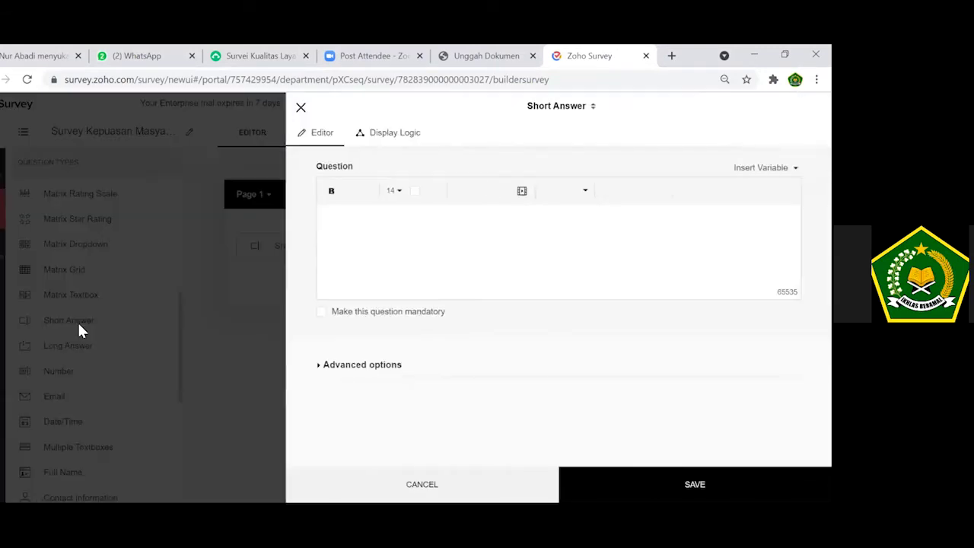
type("NAma")
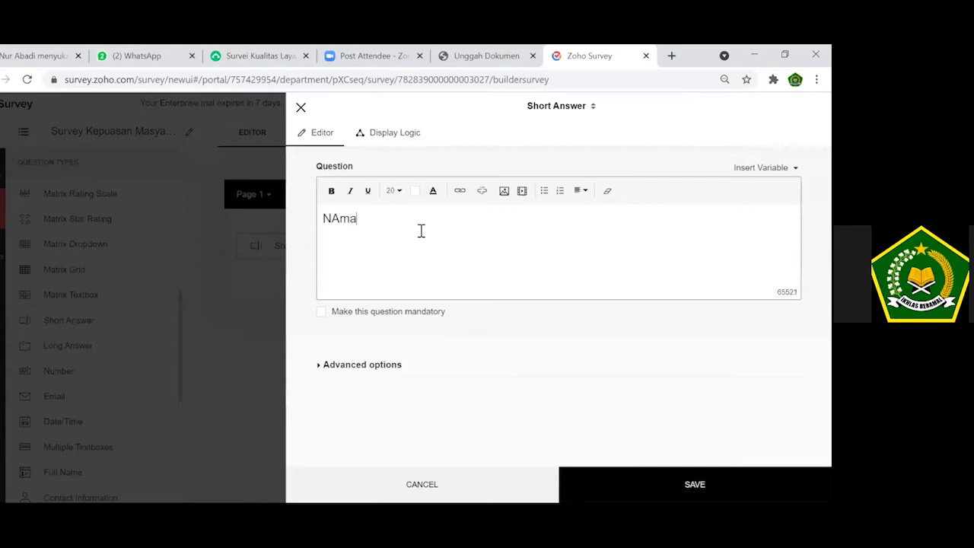
key("BackSpace")
key("BackSpace")
type("ama")
left_click(424, 316)
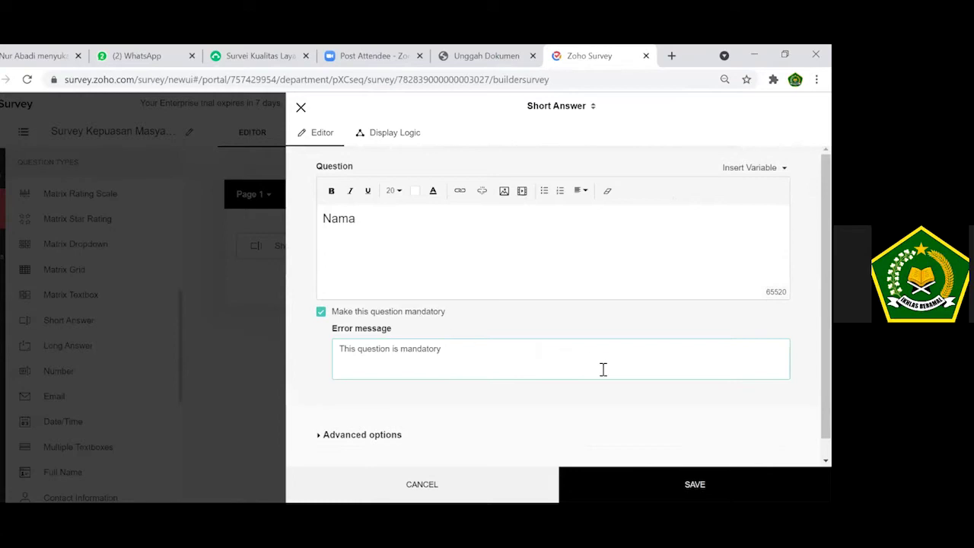
left_click(694, 484)
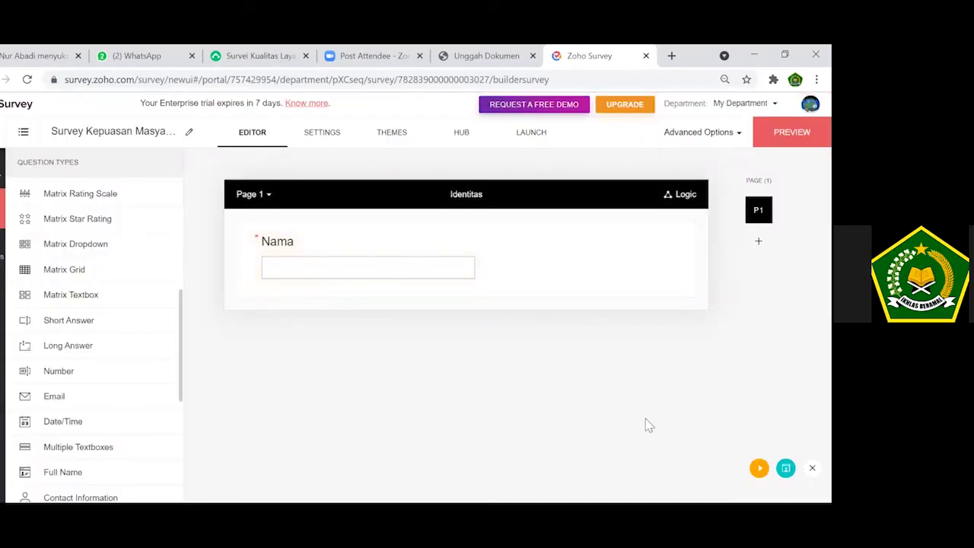
left_click(264, 52)
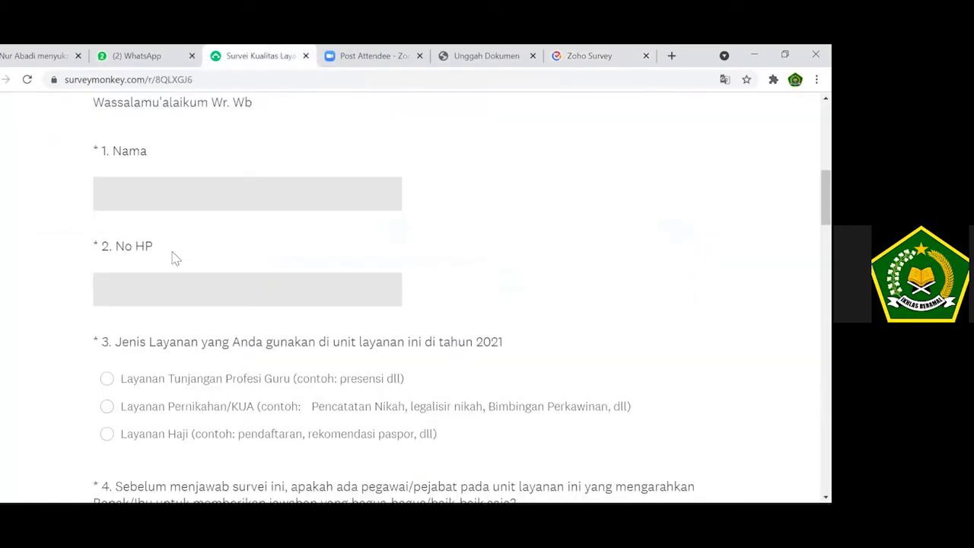
Copy '2. No HP' from SurveyMonkey into a mandatory Short Answer question, removing the leading asterisk.
left_click_drag(153, 251, 95, 254)
key("ctrl+c")
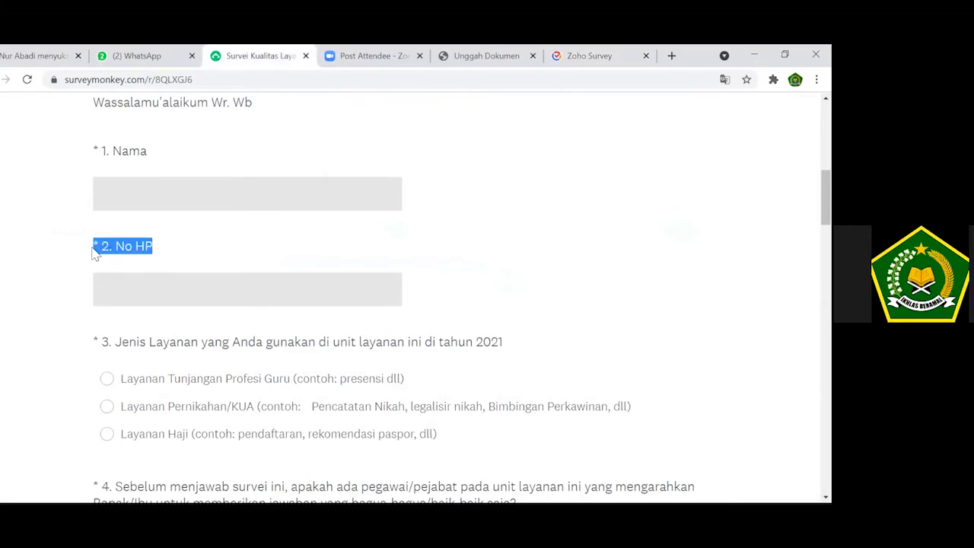
left_click(590, 56)
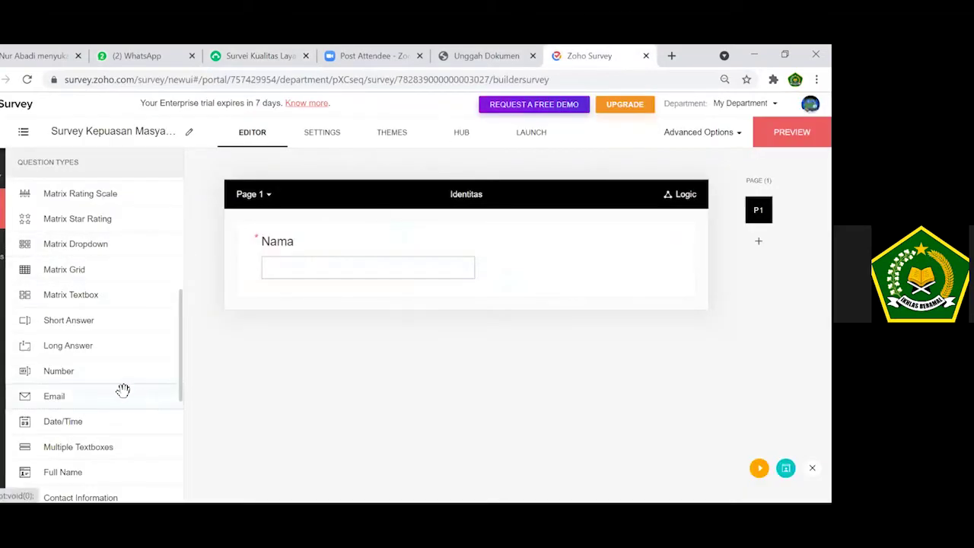
left_click(134, 324)
key("ctrl+v")
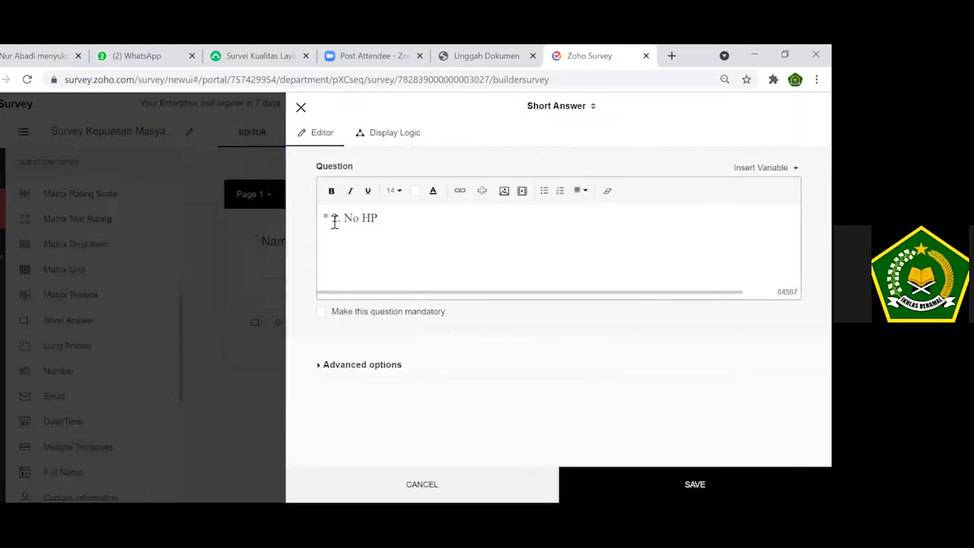
left_click(334, 221)
key("BackSpace")
key("BackSpace")
left_click(396, 318)
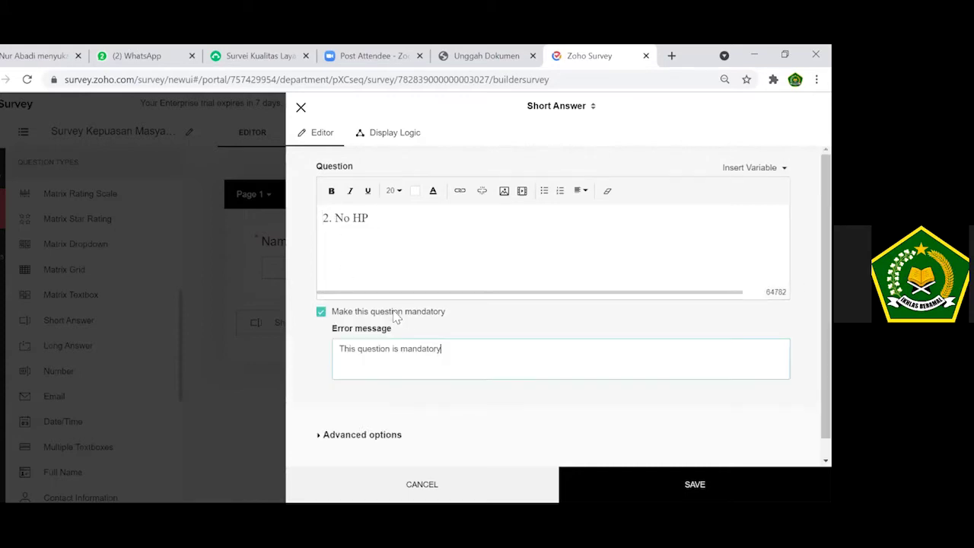
left_click(586, 484)
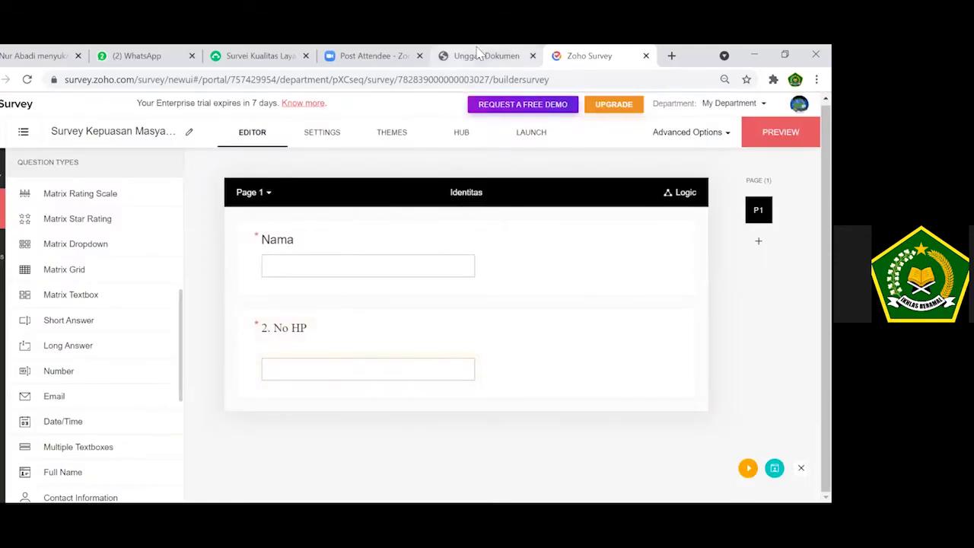
Copy question 3's wording from SurveyMonkey into a Short Answer draft, then discard that draft.
left_click(257, 55)
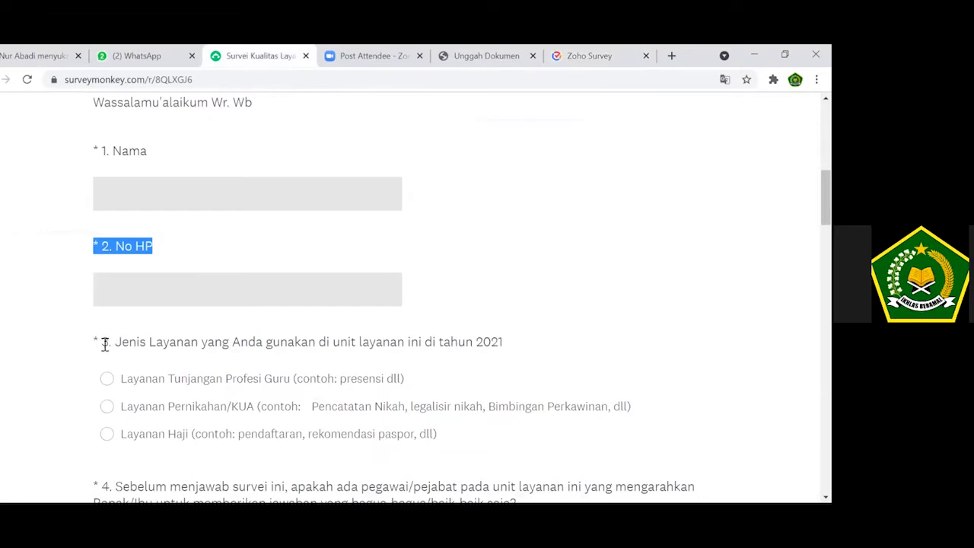
left_click_drag(104, 344, 506, 354)
key("ctrl+c")
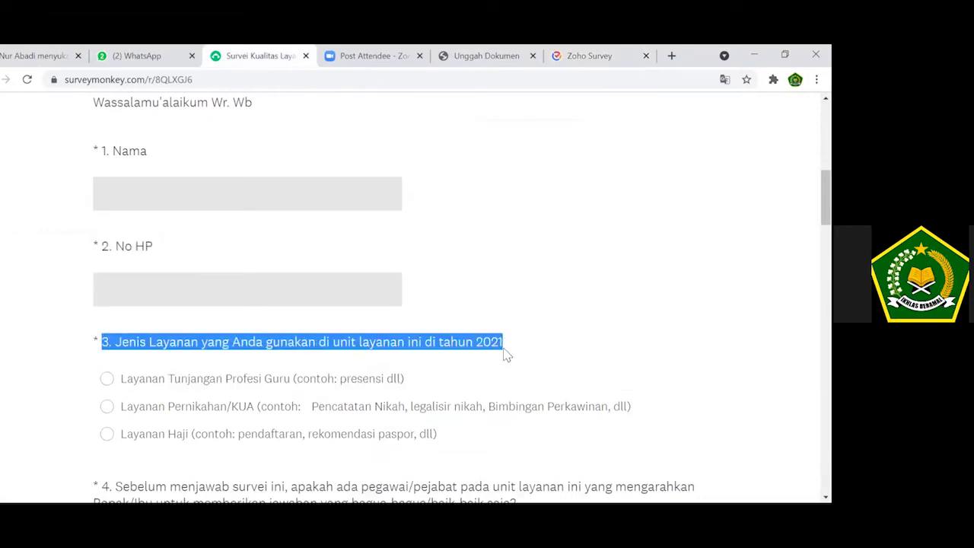
left_click(598, 53)
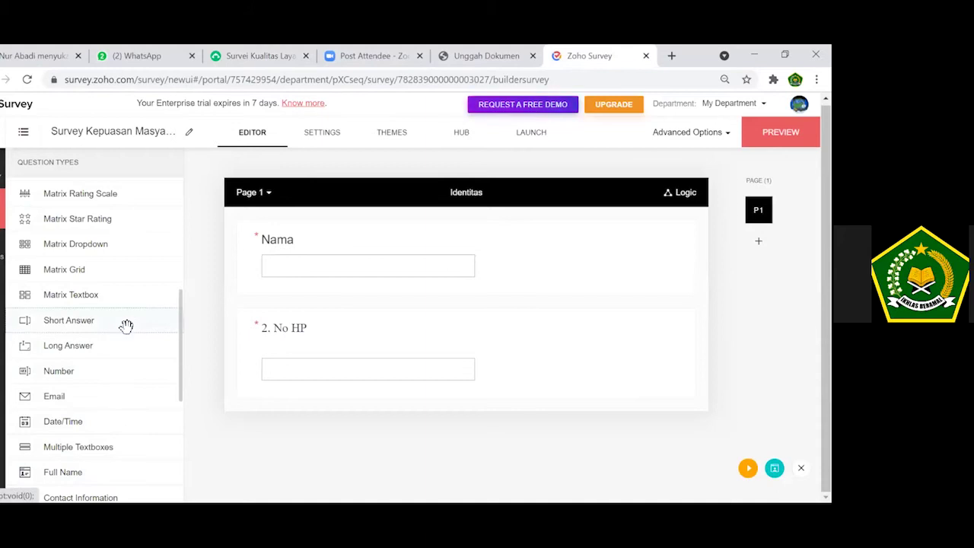
left_click(91, 320)
key("ctrl+v")
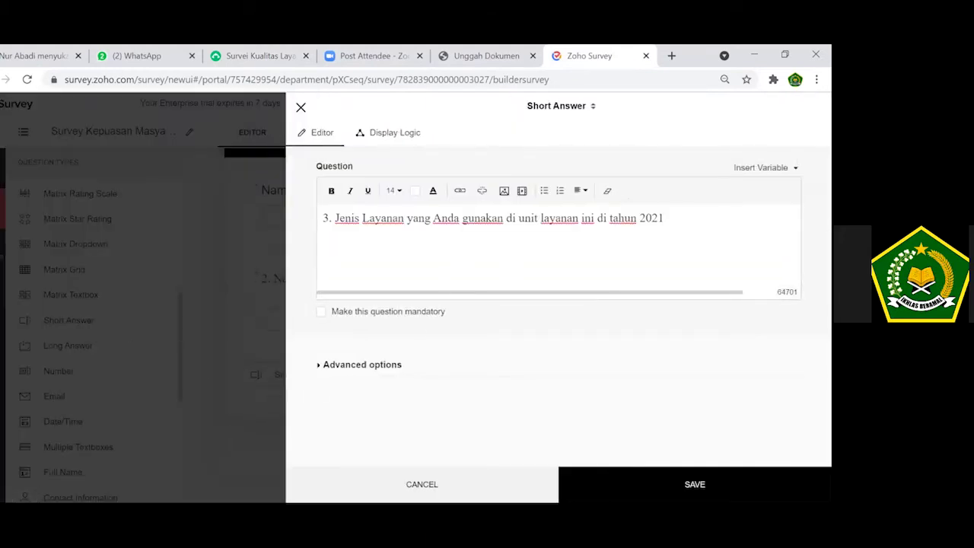
left_click(301, 107)
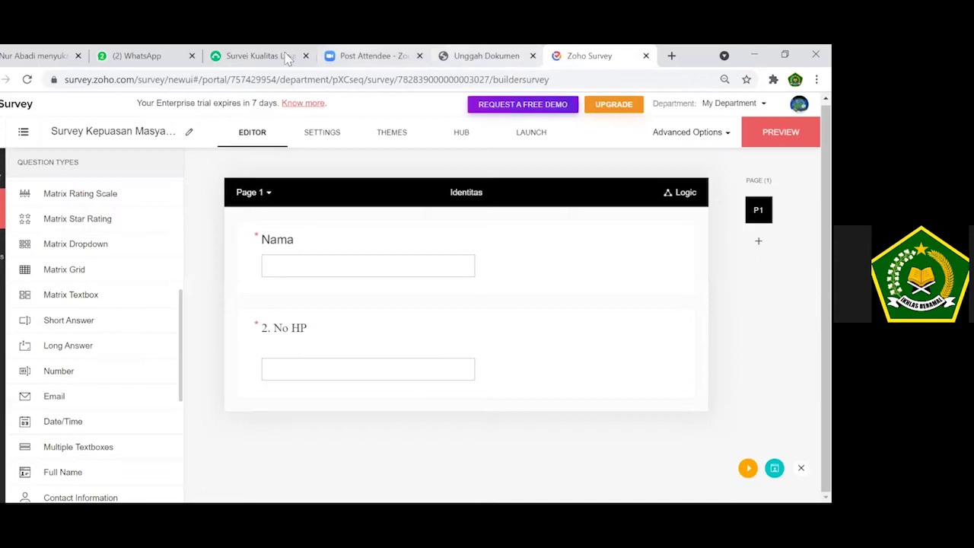
Scroll SurveyMonkey to check question 3's answer options, then return to Zoho.
left_click(263, 56)
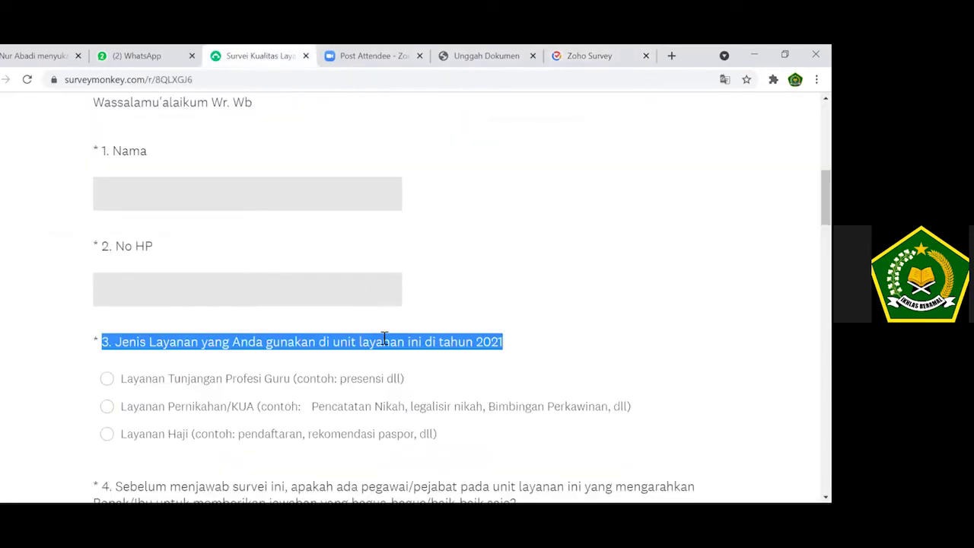
scroll(456, 297, "down", 2)
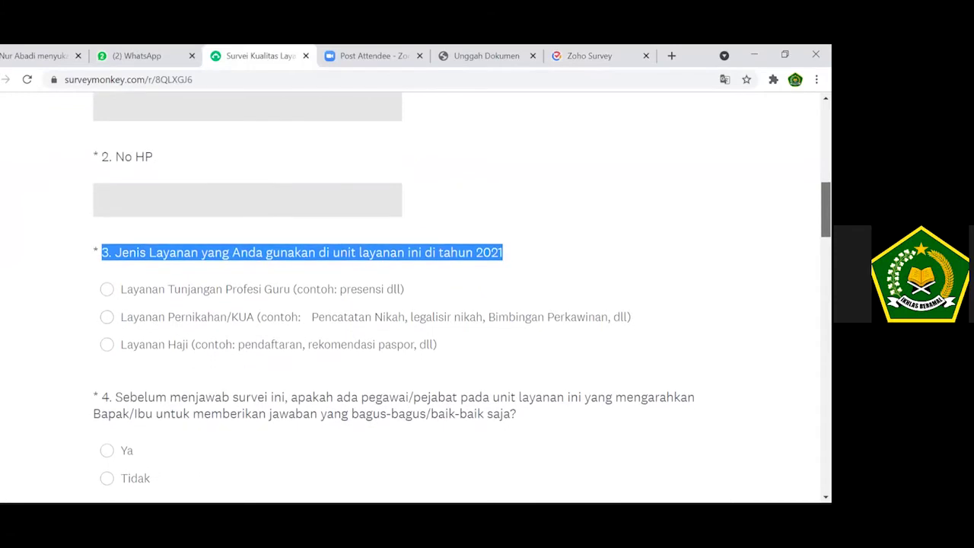
left_click(549, 55)
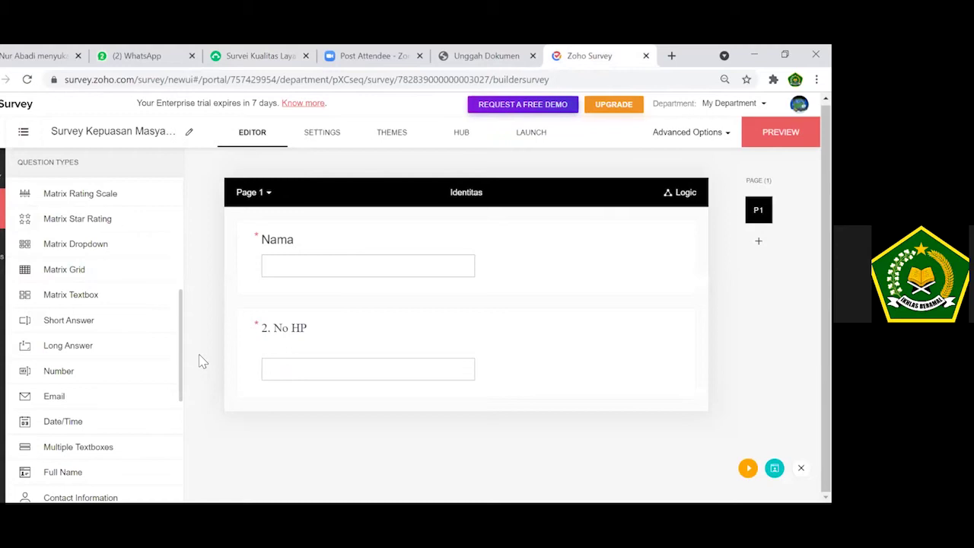
Add a Multiple Choice (One Answer) question containing the pasted question 3 wording.
scroll(180, 322, "up", 3)
left_click_drag(183, 282, 191, 233)
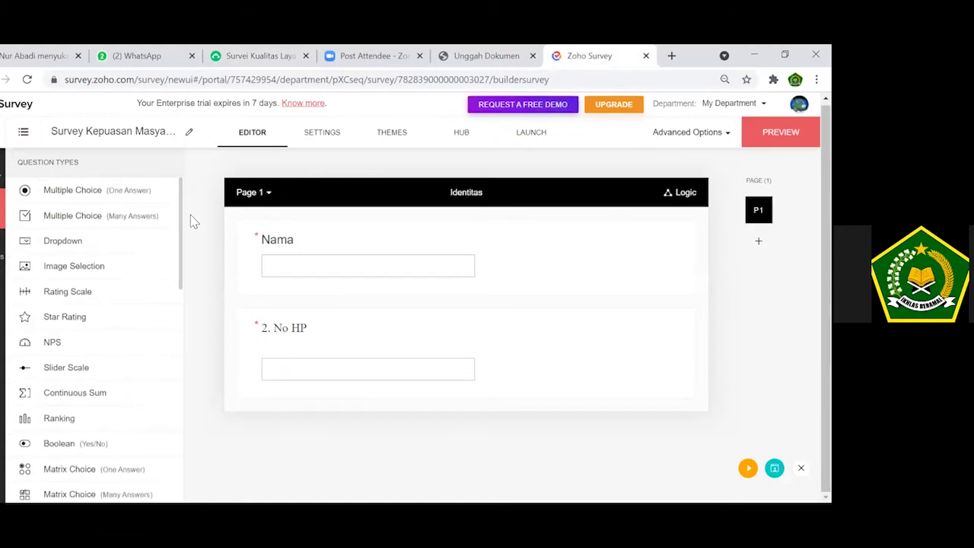
left_click(106, 195)
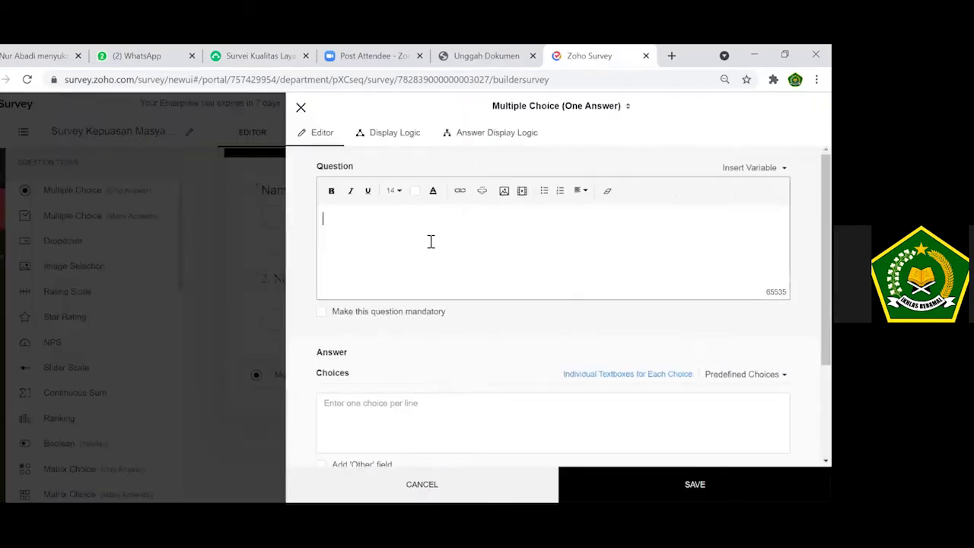
key("ctrl+v")
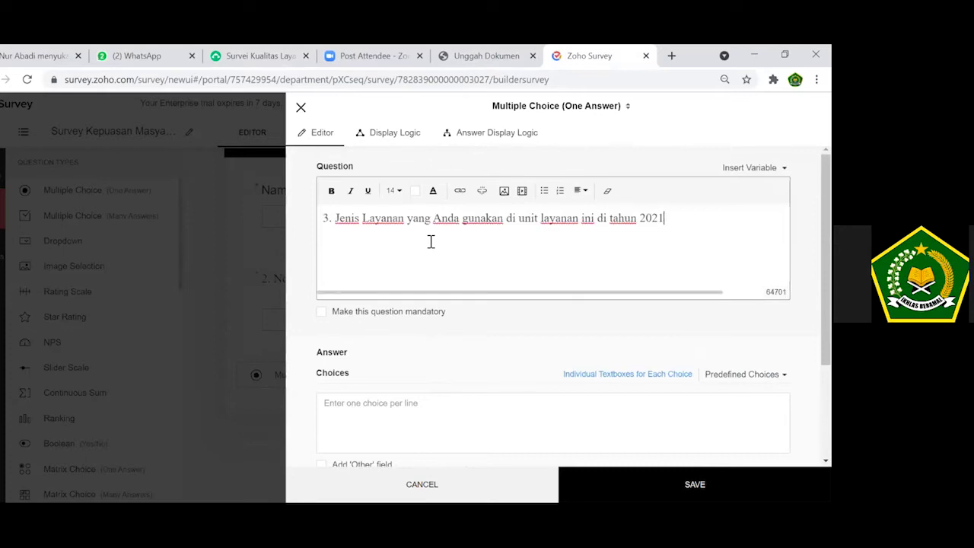
Enter choices PPDB, PTSP and PJJ and save question 3.
left_click(409, 404)
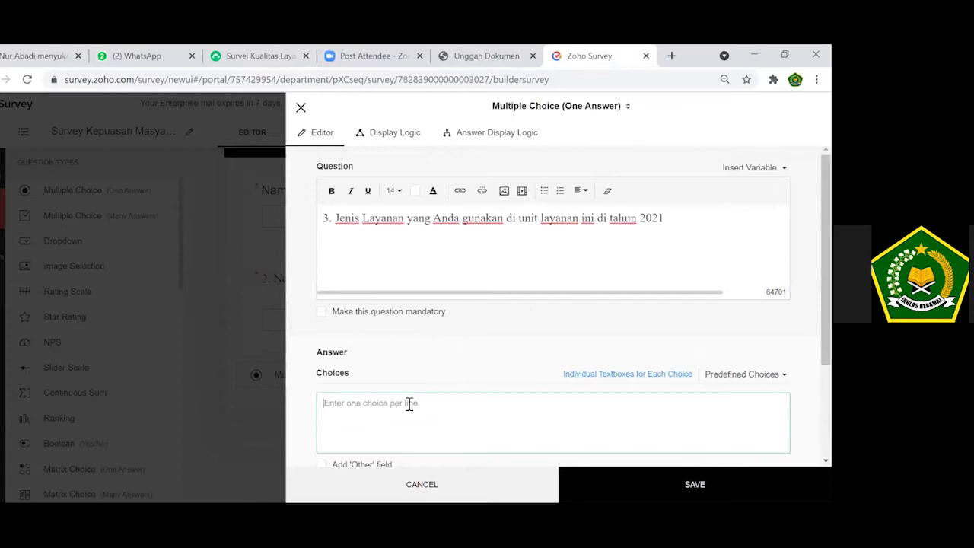
type("PPDB")
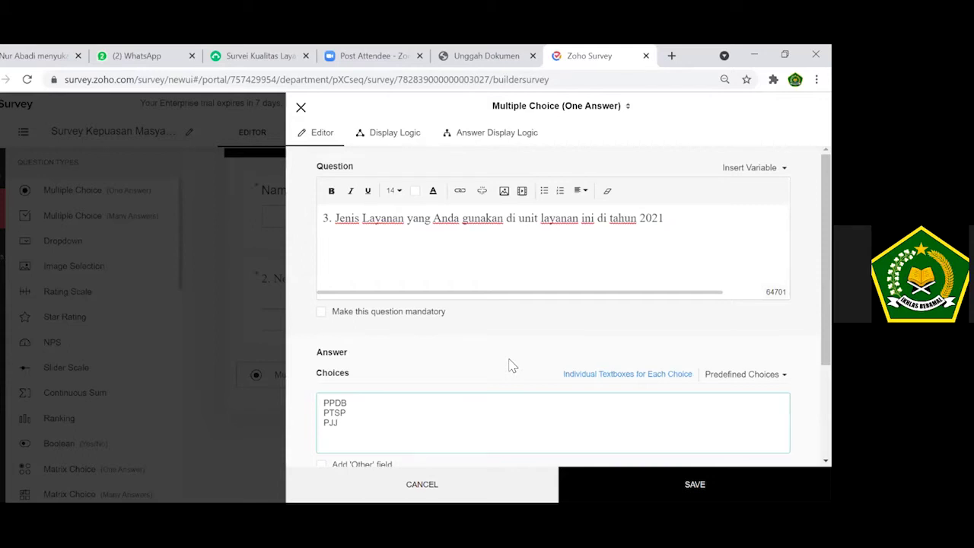
key("Return")
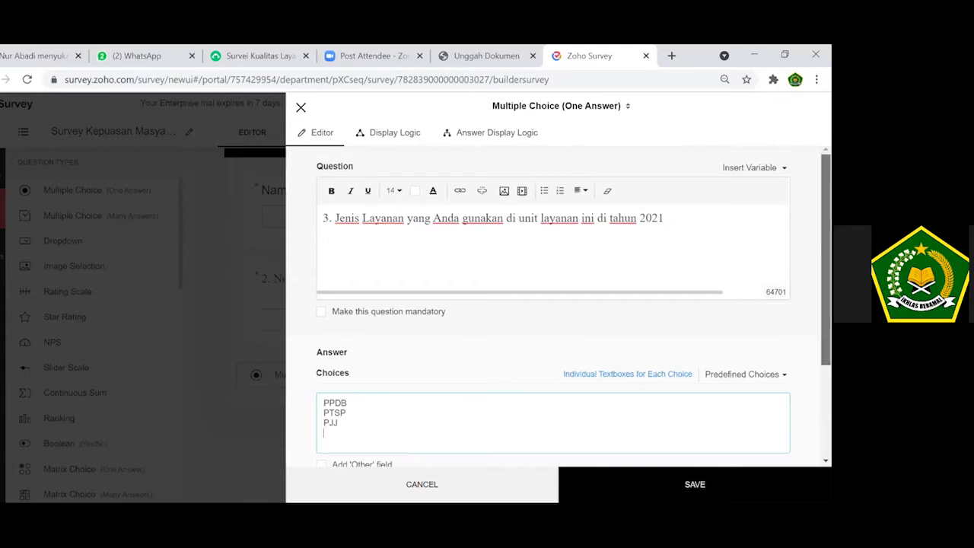
scroll(554, 305, "down", 2)
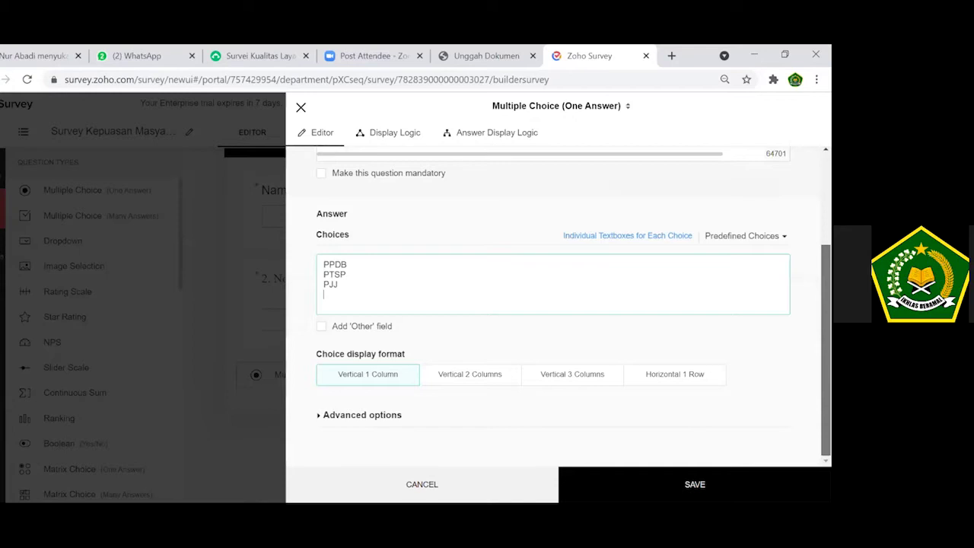
scroll(553, 305, "up", 1)
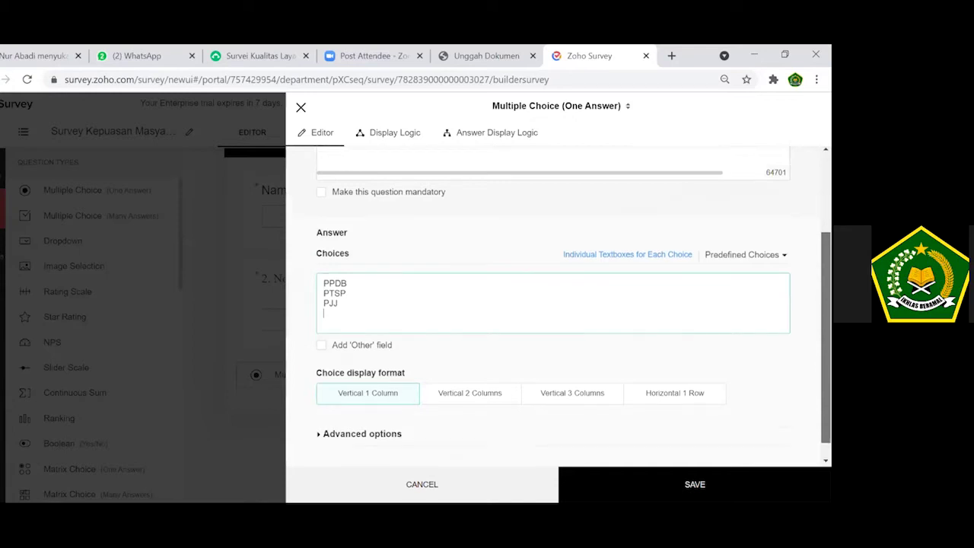
scroll(554, 304, "up", 1)
scroll(554, 305, "up", 1)
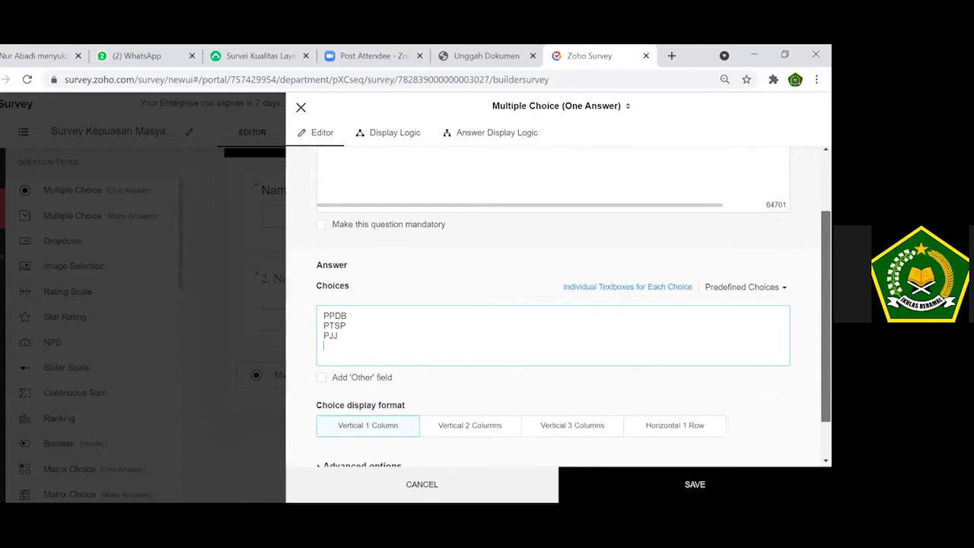
scroll(554, 304, "down", 2)
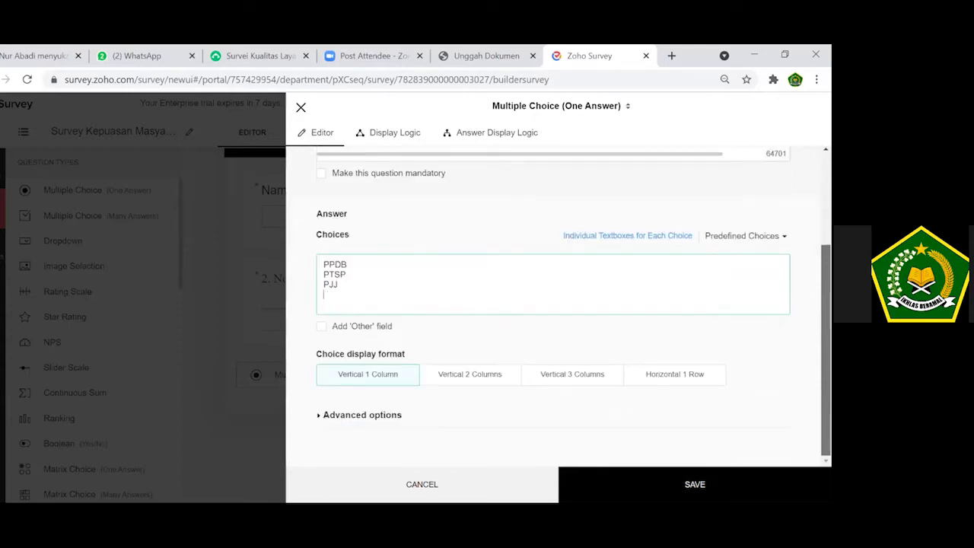
scroll(554, 305, "up", 3)
scroll(579, 370, "down", 3)
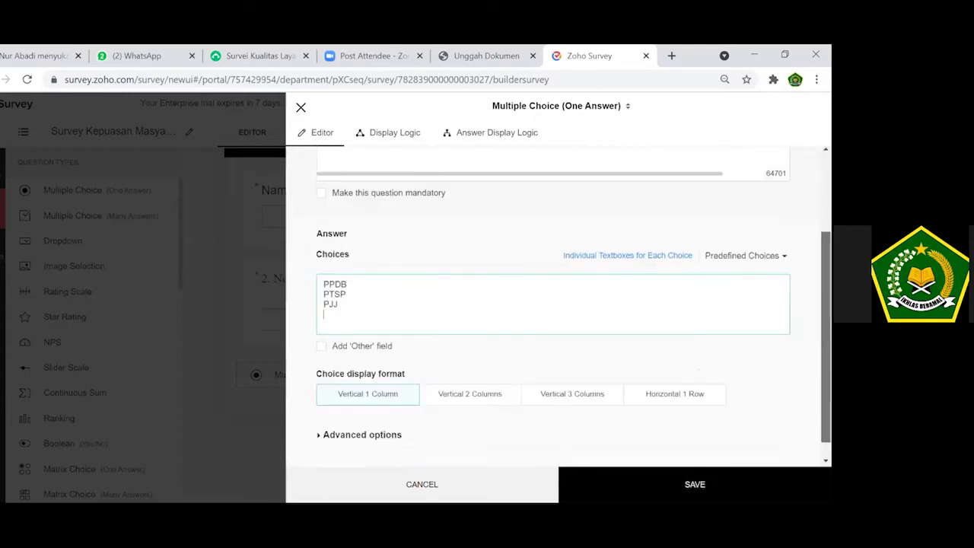
scroll(578, 369, "down", 1)
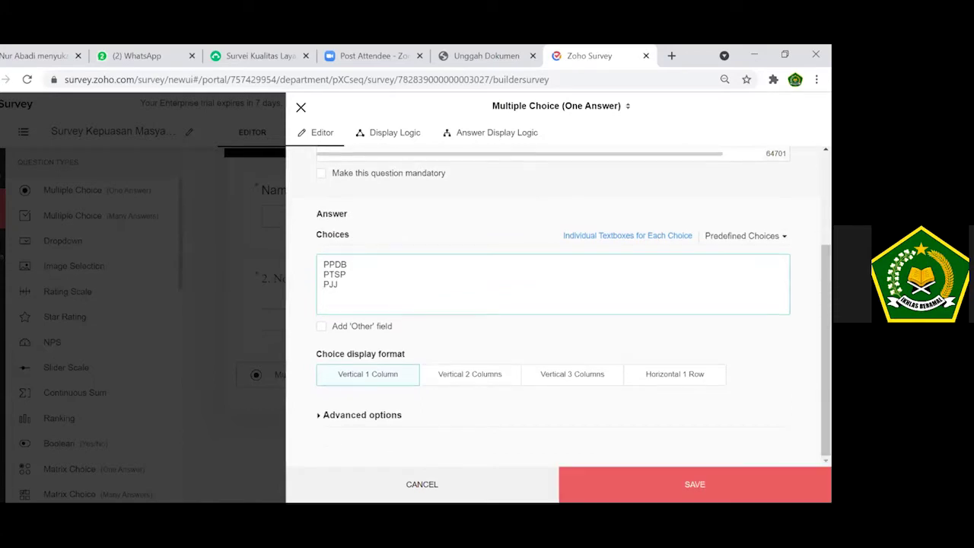
left_click(695, 485)
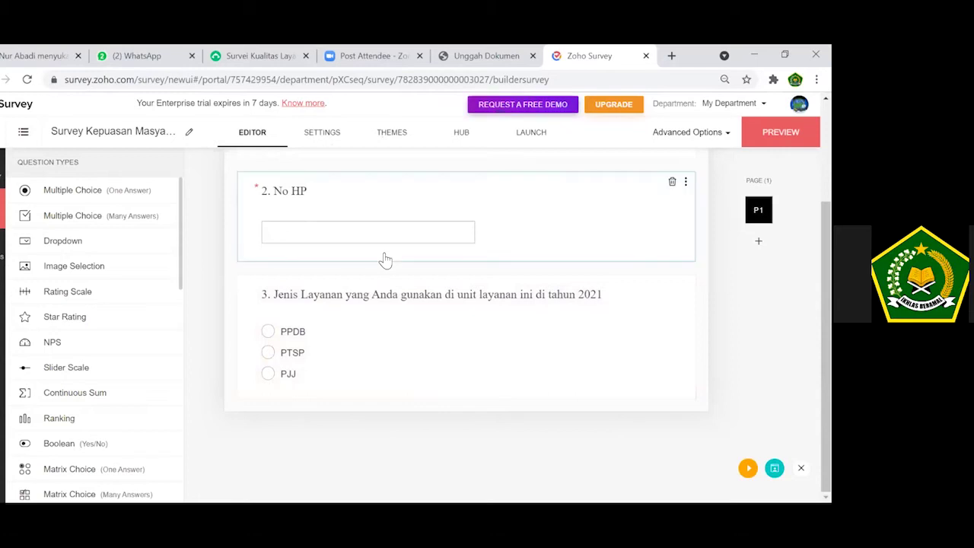
Select and copy SurveyMonkey question 4's full text about staff steering answers.
left_click(286, 54)
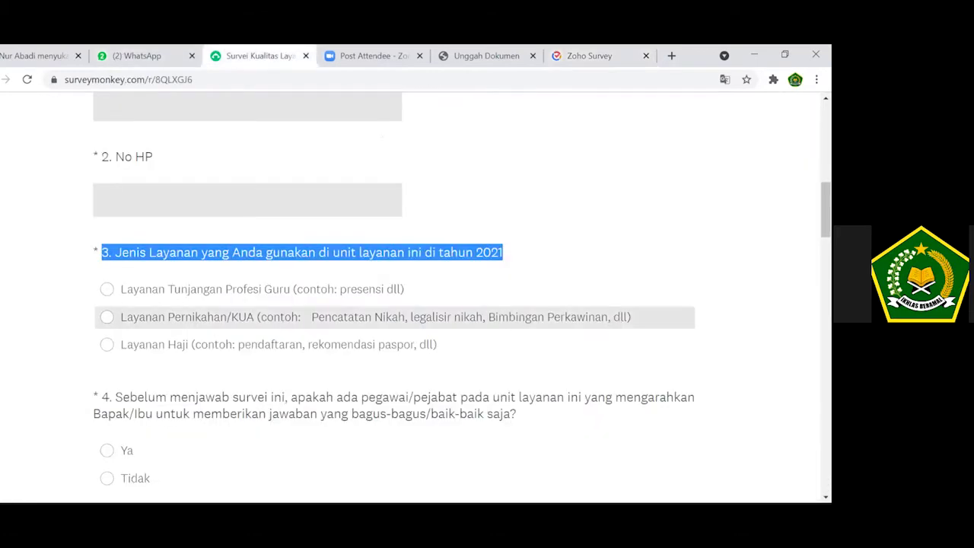
scroll(411, 297, "down", 2)
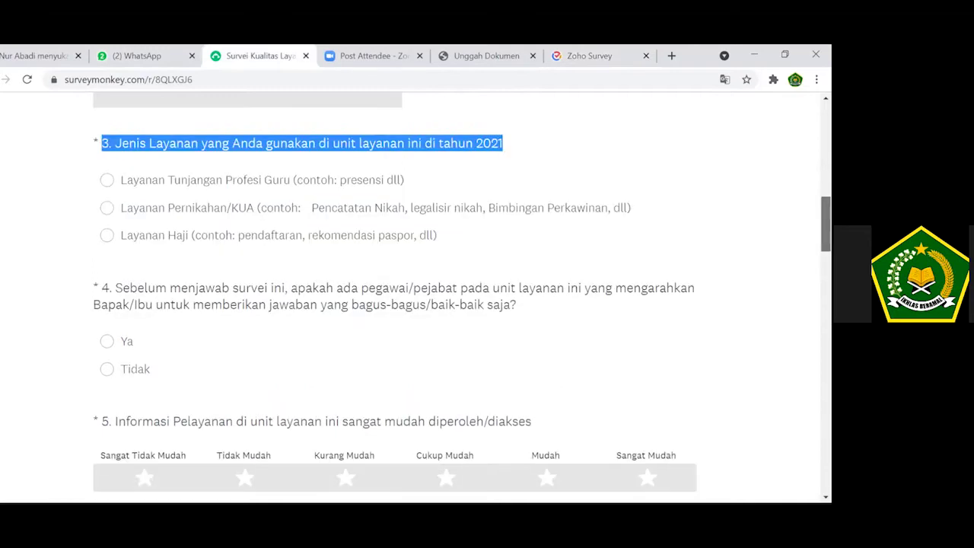
scroll(482, 248, "down", 1)
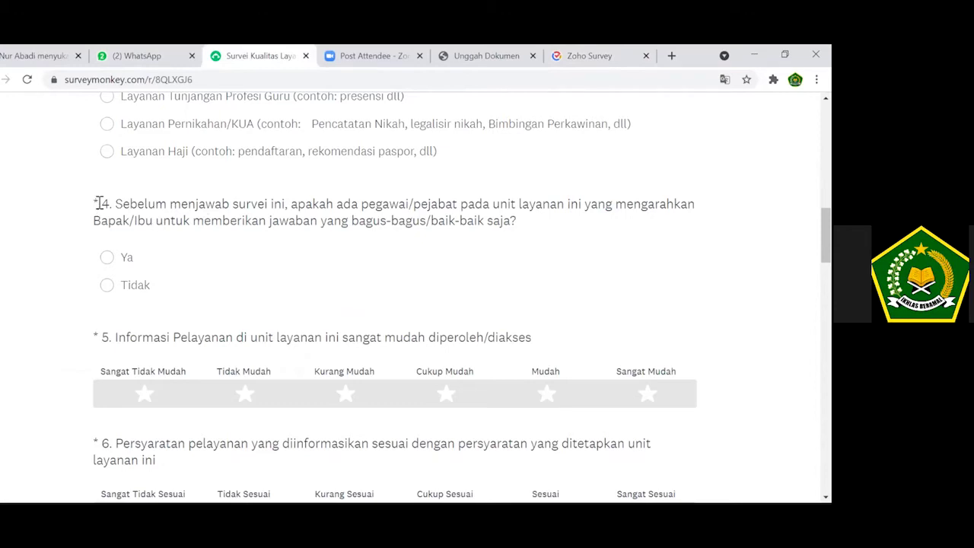
left_click_drag(104, 202, 419, 220)
left_click_drag(523, 227, 523, 227)
key("ctrl+c")
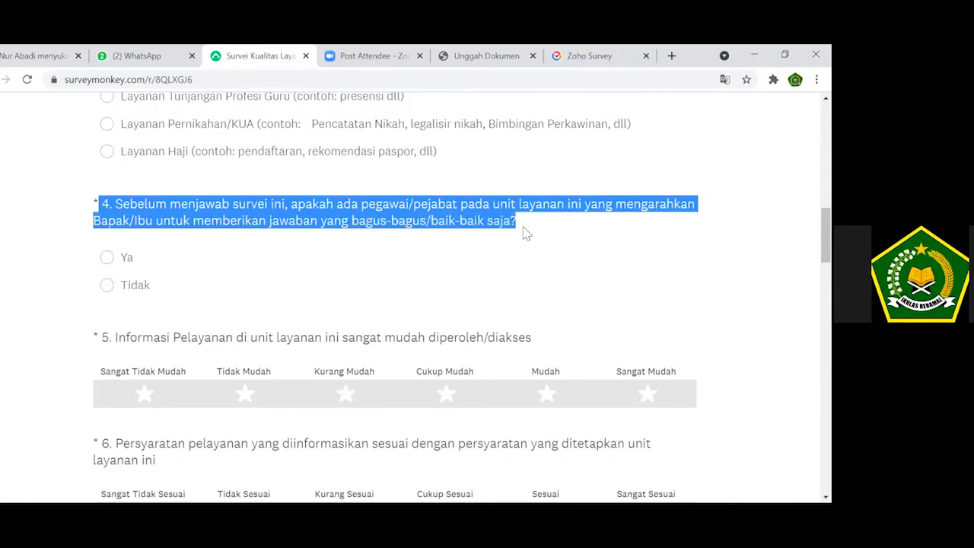
left_click(587, 57)
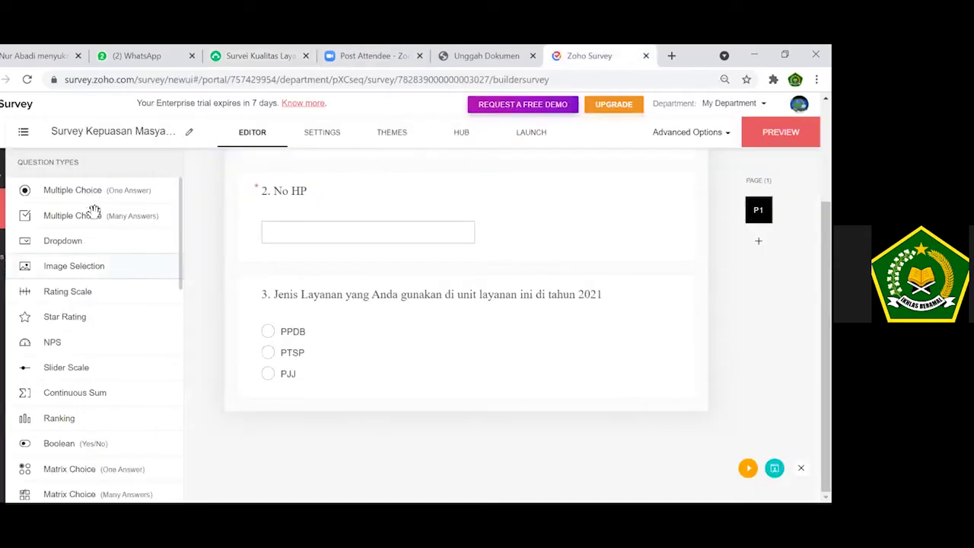
Add single-answer question 4 from the pasted text with choices Ya and Tidak.
left_click(165, 198)
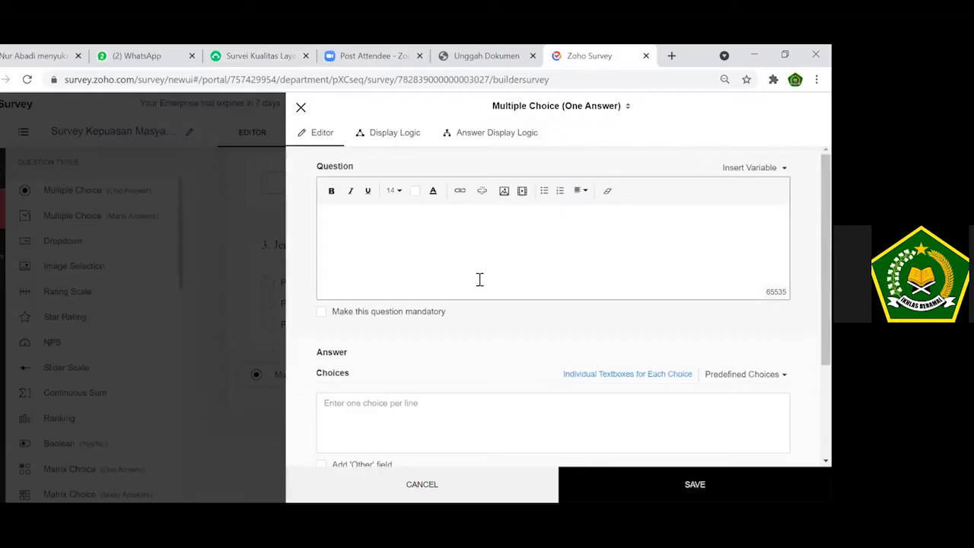
key("ctrl+v")
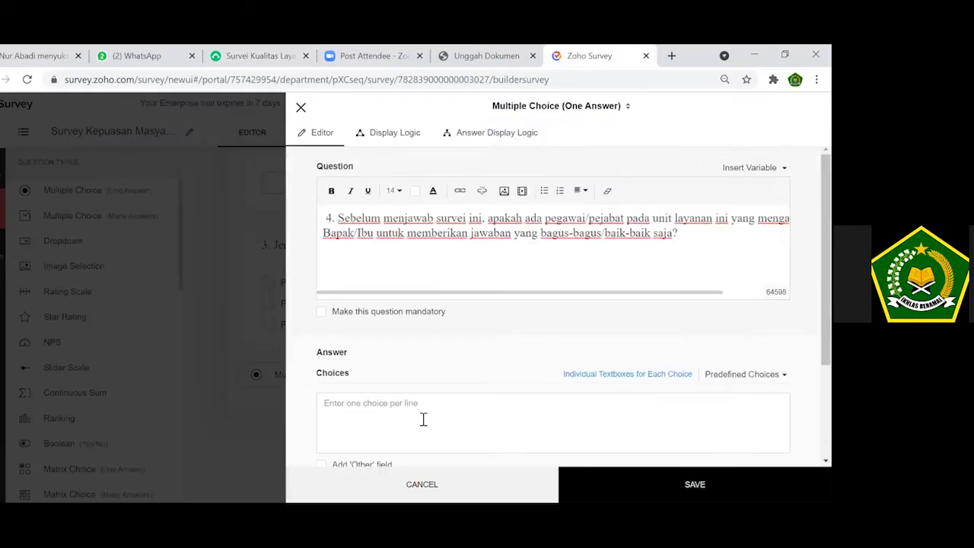
left_click(424, 420)
type("Y")
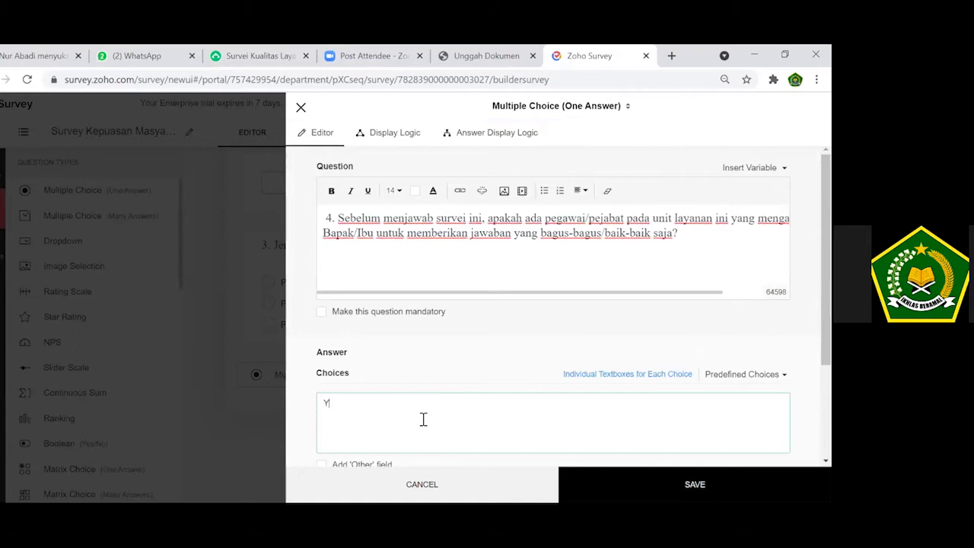
type("a")
key("Return")
type("Tidak")
left_click(694, 485)
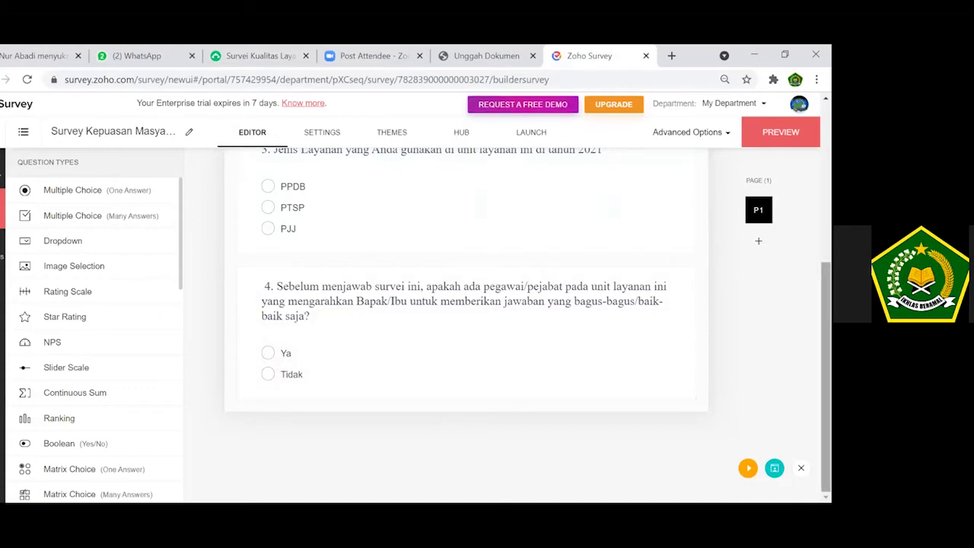
scroll(465, 320, "up", 2)
scroll(466, 319, "down", 2)
left_click(254, 52)
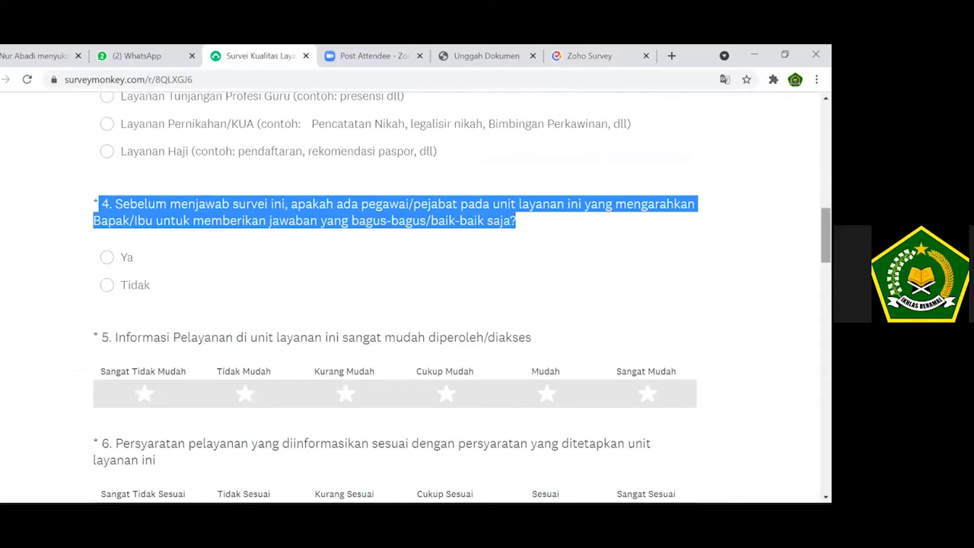
scroll(411, 297, "down", 2)
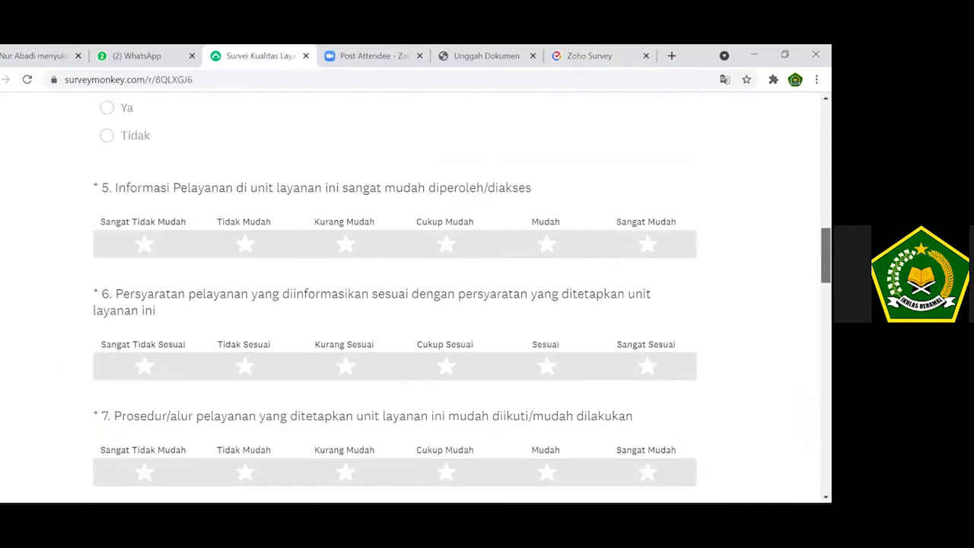
scroll(462, 303, "down", 1)
scroll(462, 304, "up", 1)
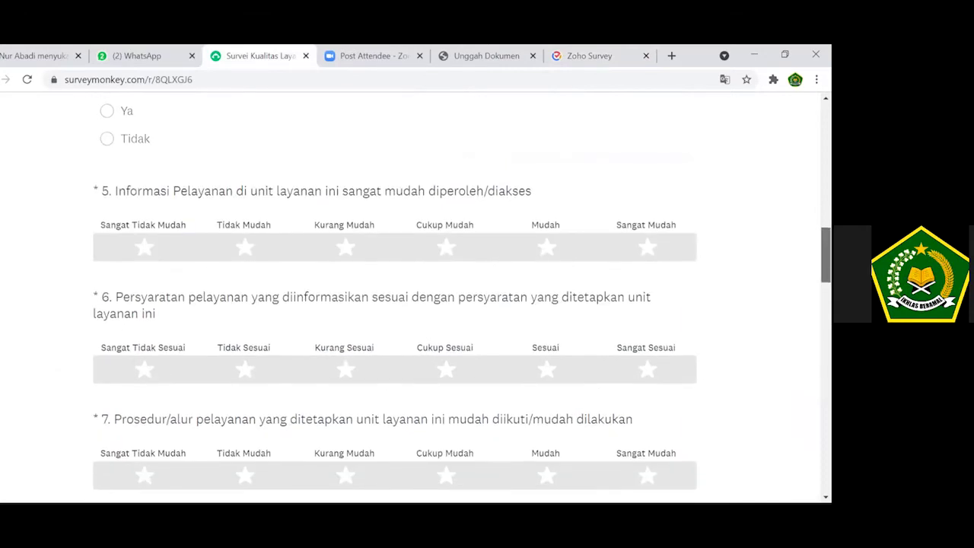
scroll(411, 297, "up", 2)
scroll(411, 297, "down", 3)
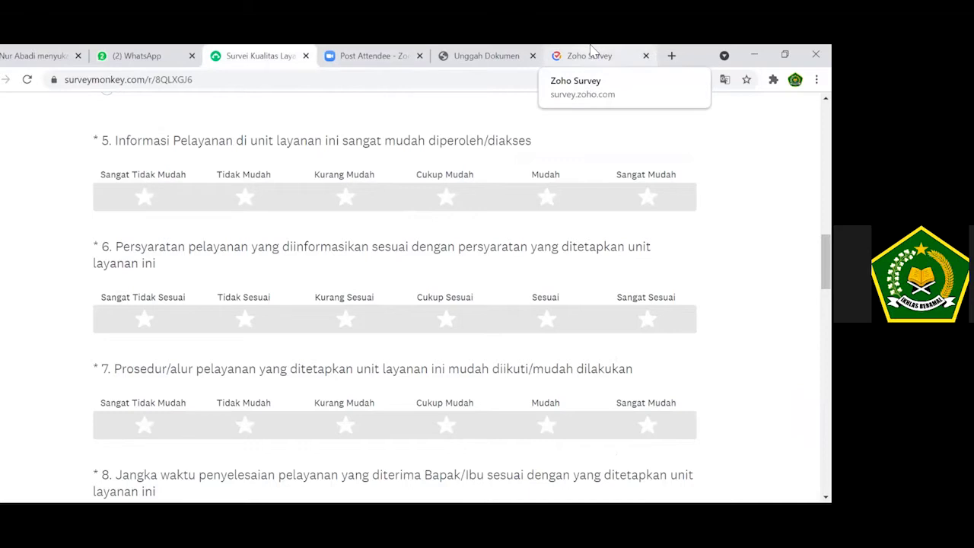
left_click(591, 51)
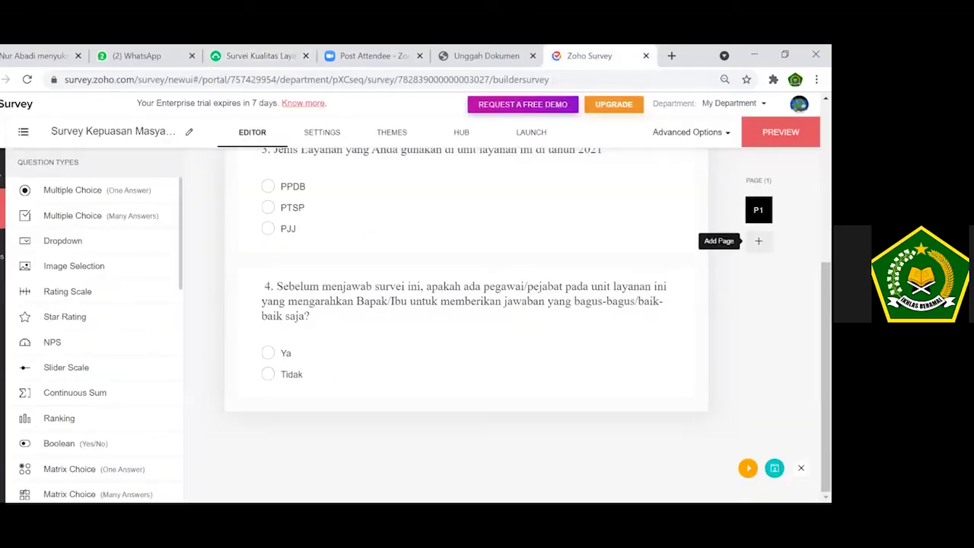
Create Page 2 titled 'Survey Kepuasan Pelayanan', then bring up the SurveyMonkey survey.
left_click(757, 241)
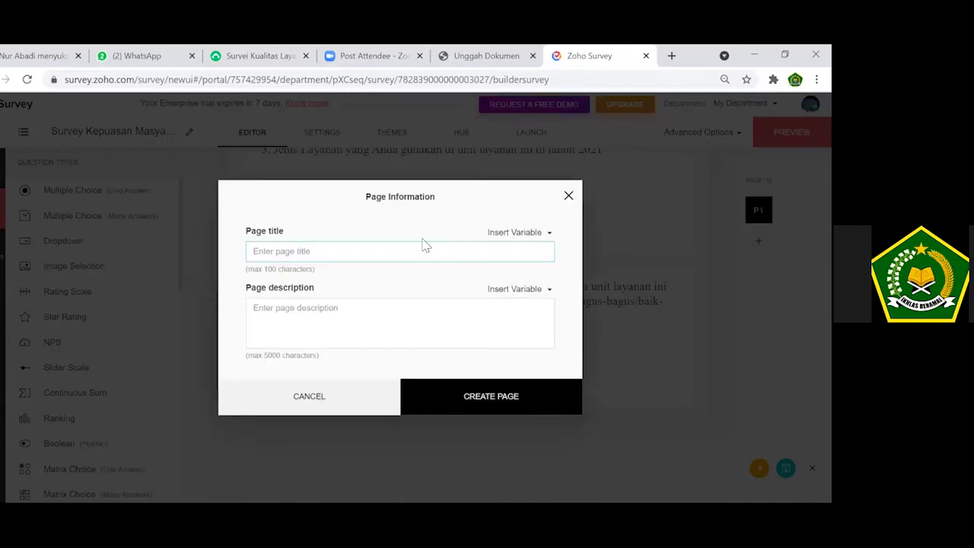
type("Surv")
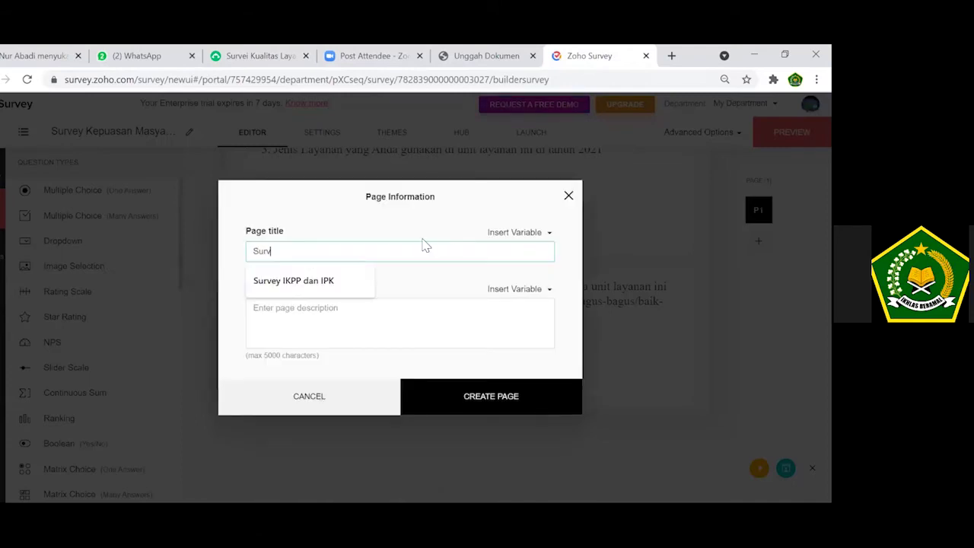
type("e")
type("v")
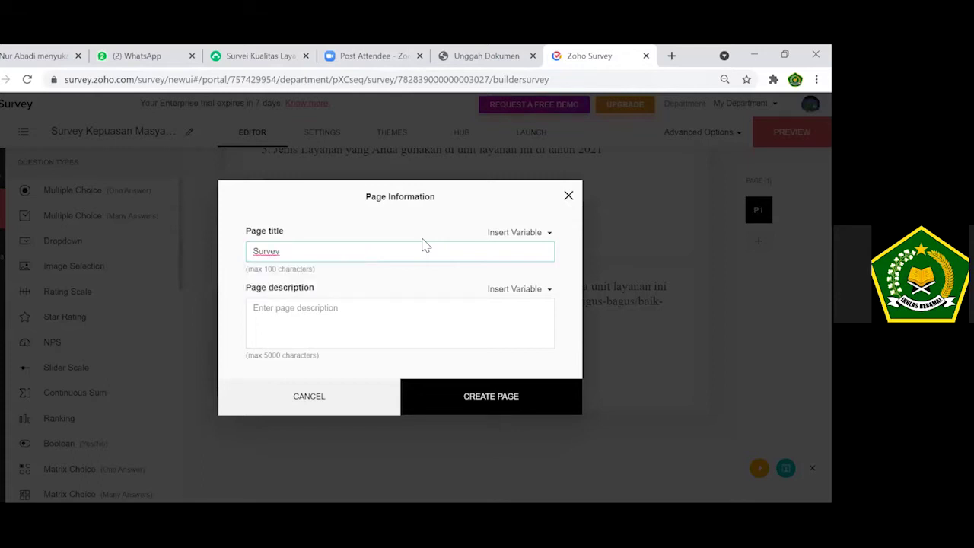
type(" Kepuasan Pelayanan")
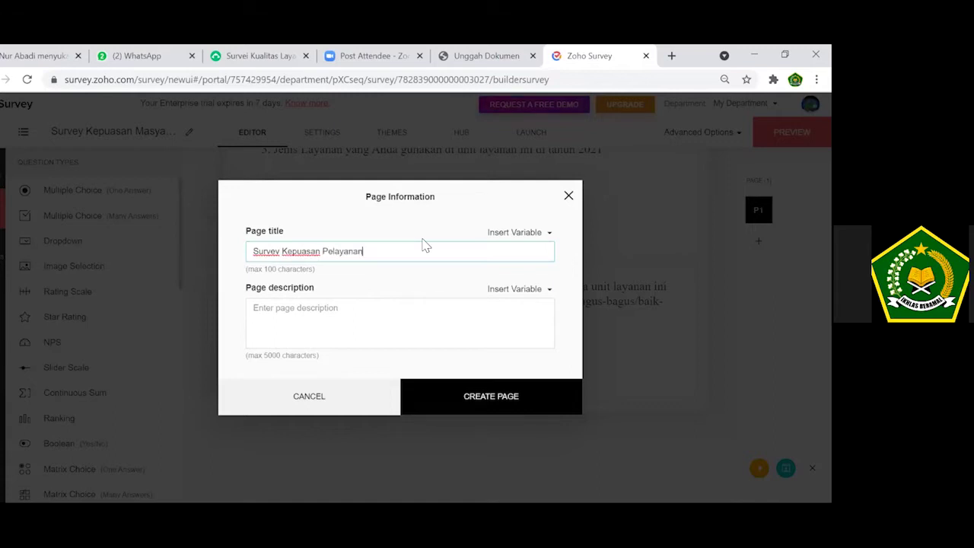
left_click(500, 377)
left_click(520, 401)
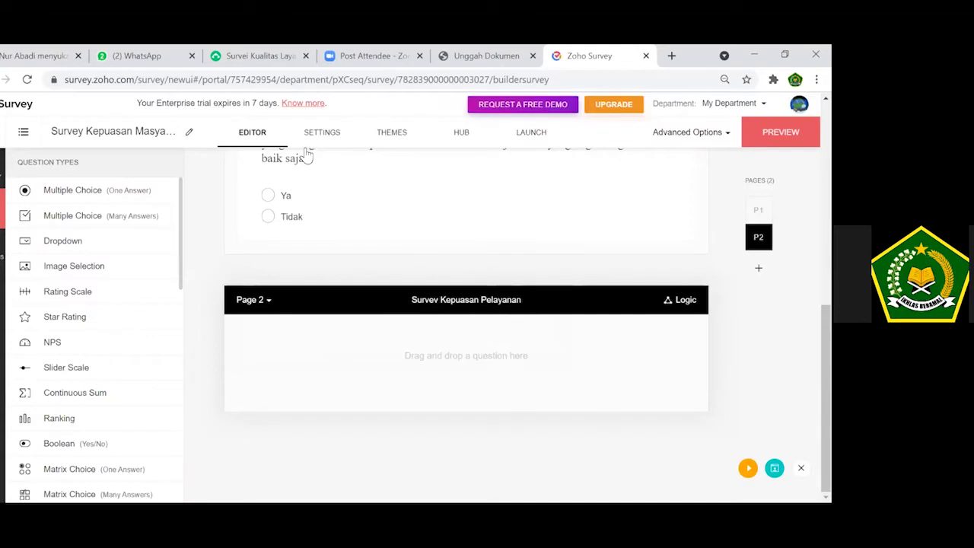
left_click(218, 56)
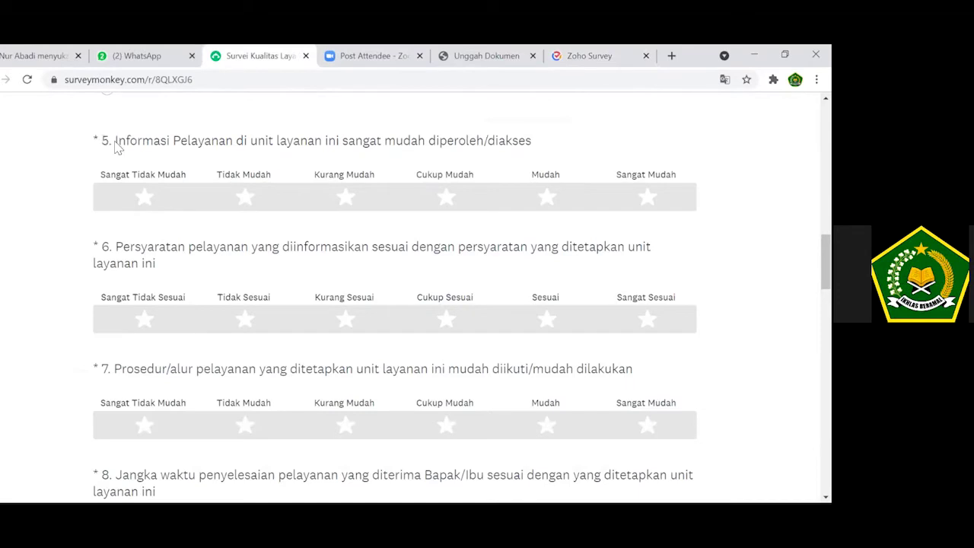
Copy SurveyMonkey question 5's text on service information access and return to Zoho.
left_click_drag(400, 127, 536, 144)
key("ctrl+c")
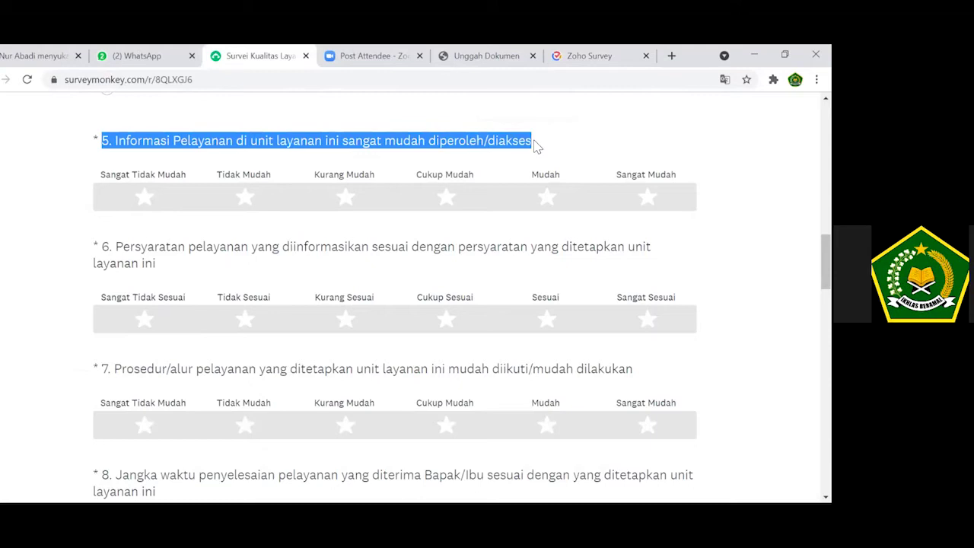
left_click(588, 57)
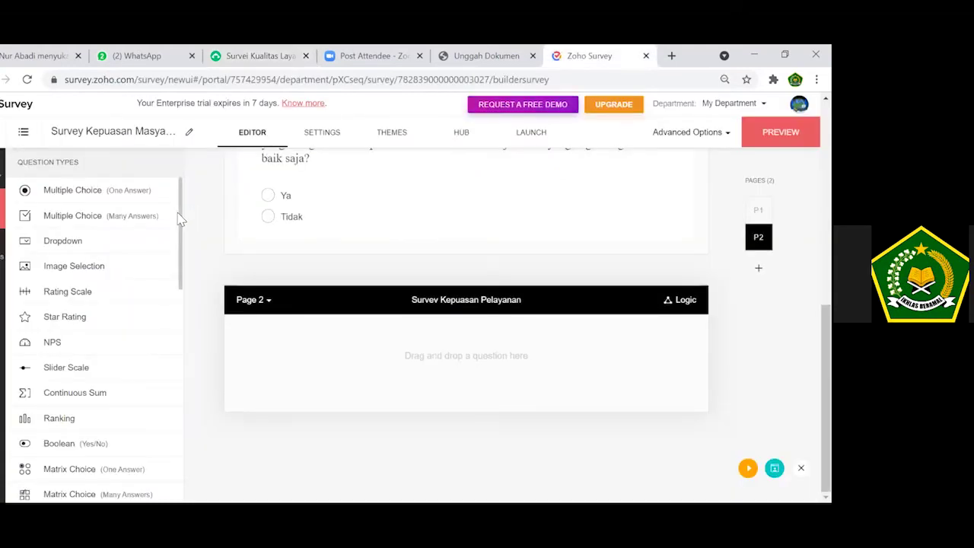
Add the pasted question 5 on service information access as a mandatory 6-star rating.
scroll(179, 223, "down", 1)
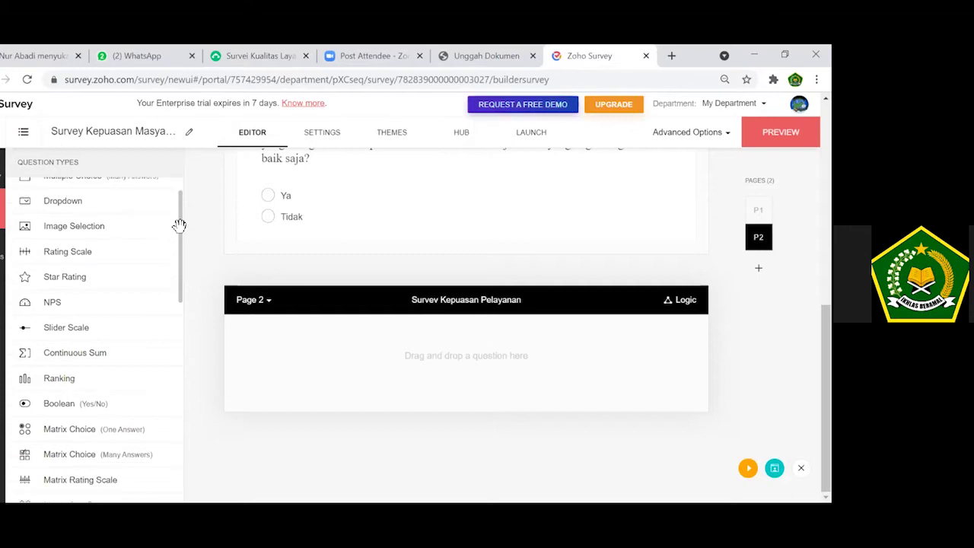
left_click(64, 278)
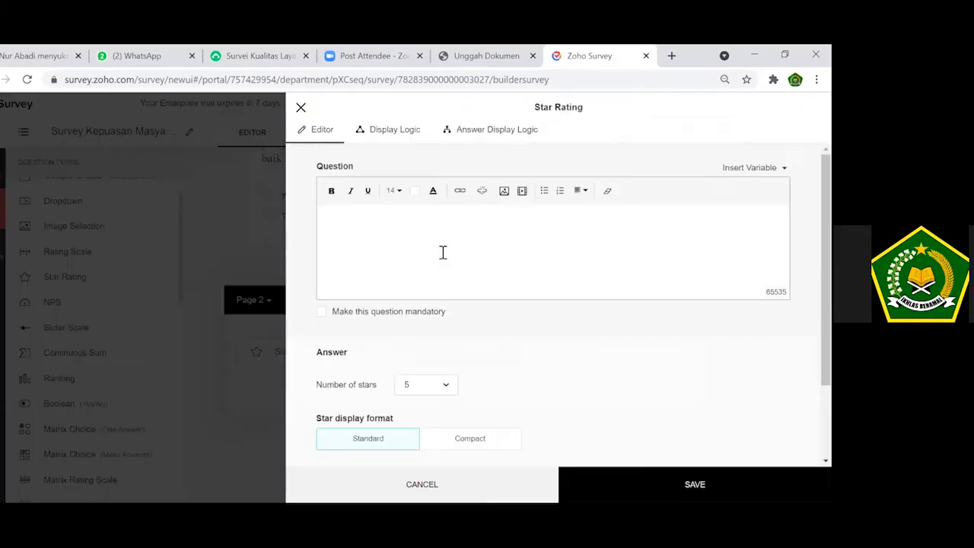
key("ctrl+v")
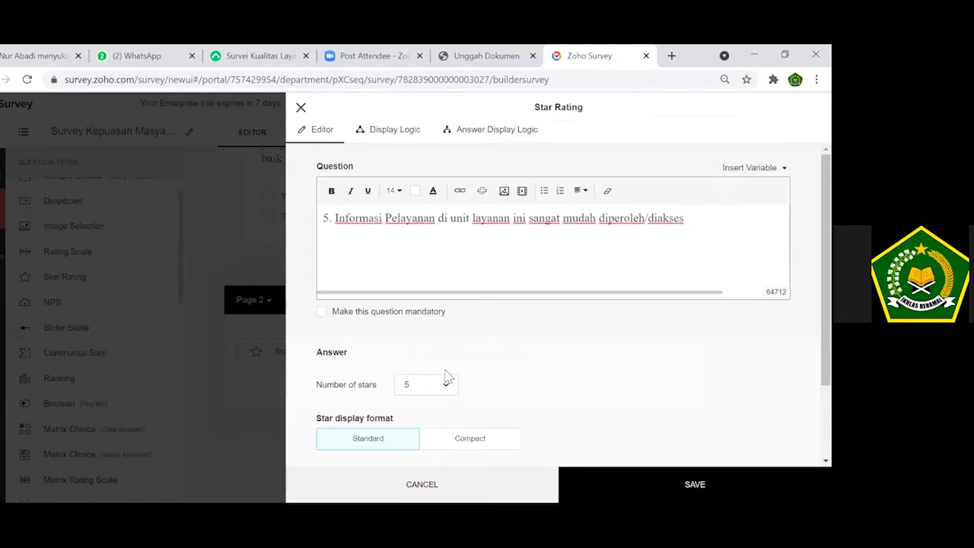
left_click(449, 386)
left_click(449, 387)
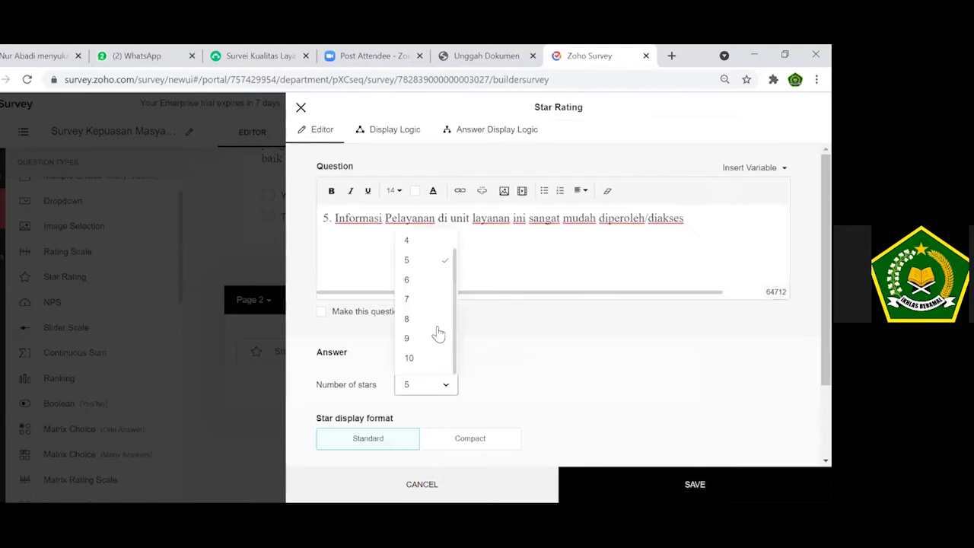
left_click(438, 281)
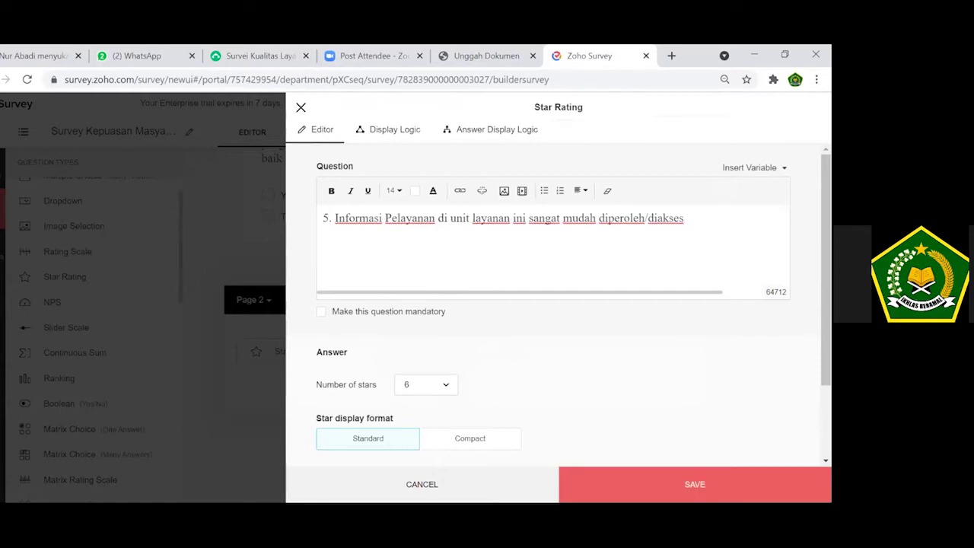
left_click(401, 315)
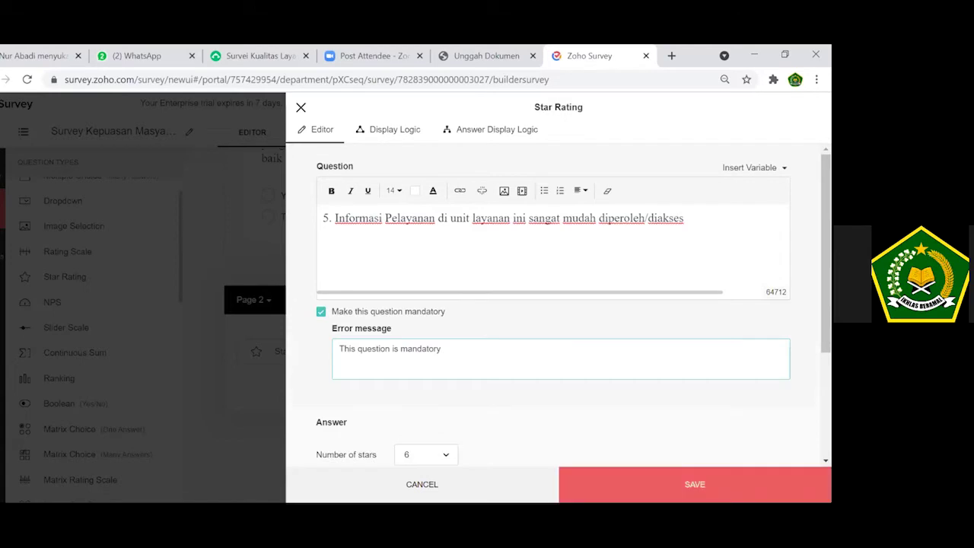
left_click(695, 484)
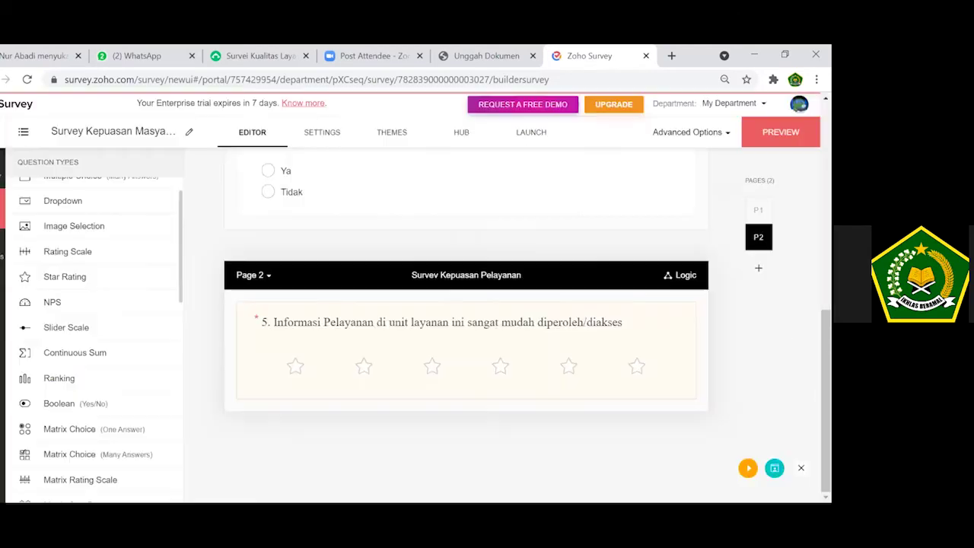
Make question 3 on the Identitas page mandatory and save it.
left_click_drag(825, 411, 826, 267)
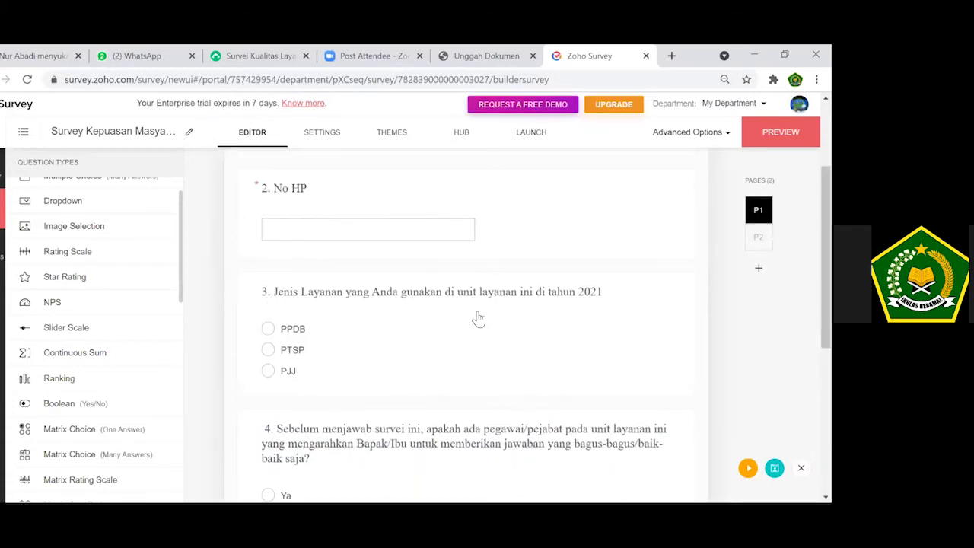
left_click(478, 317)
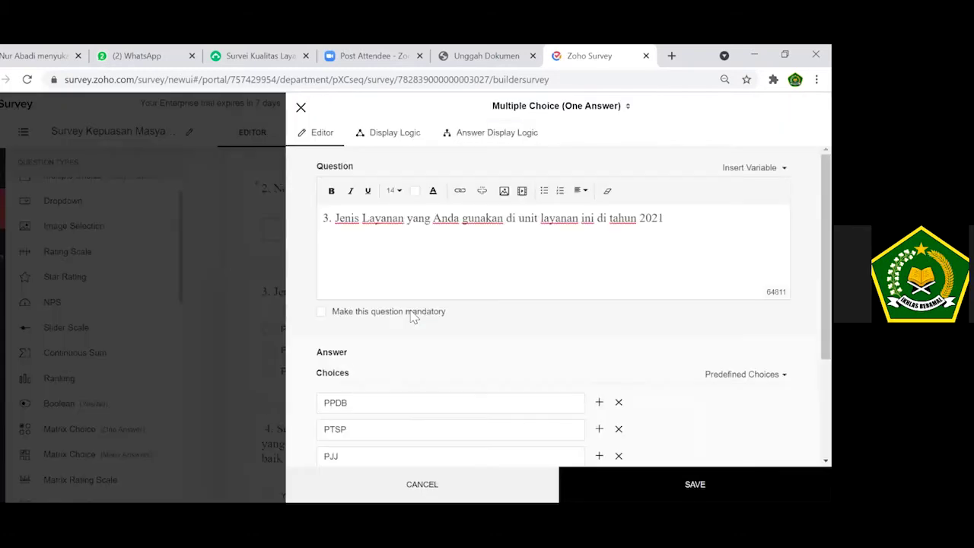
left_click(411, 312)
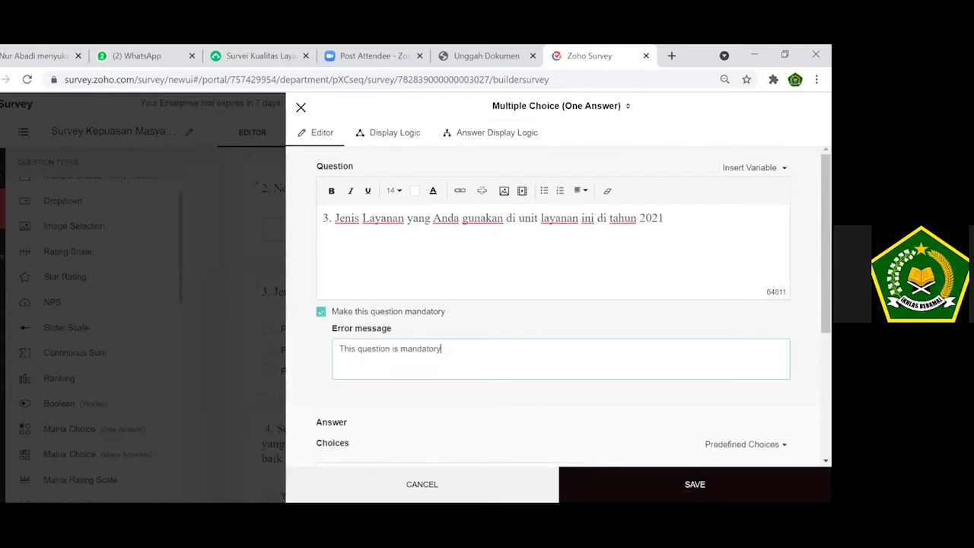
left_click(694, 485)
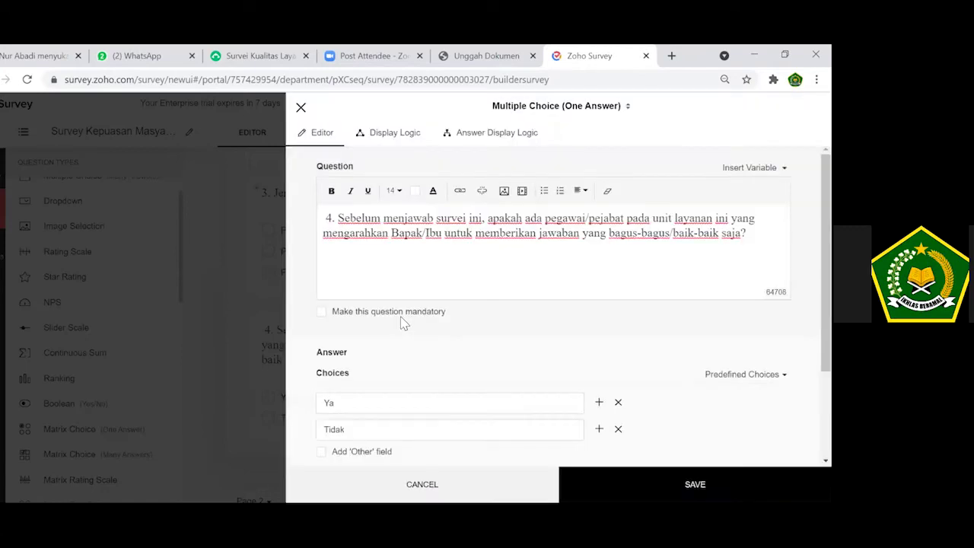
Make question 4 mandatory as well and save it.
left_click(402, 318)
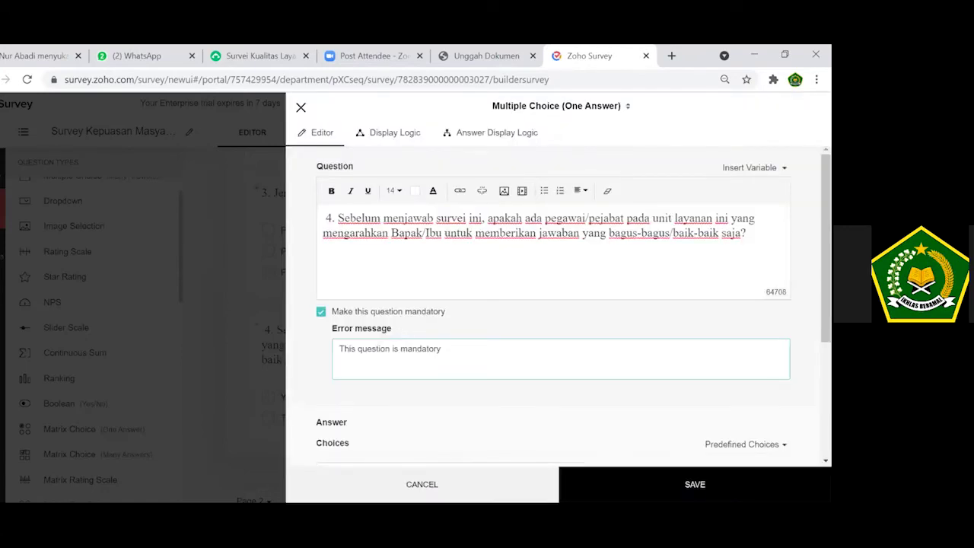
left_click(695, 484)
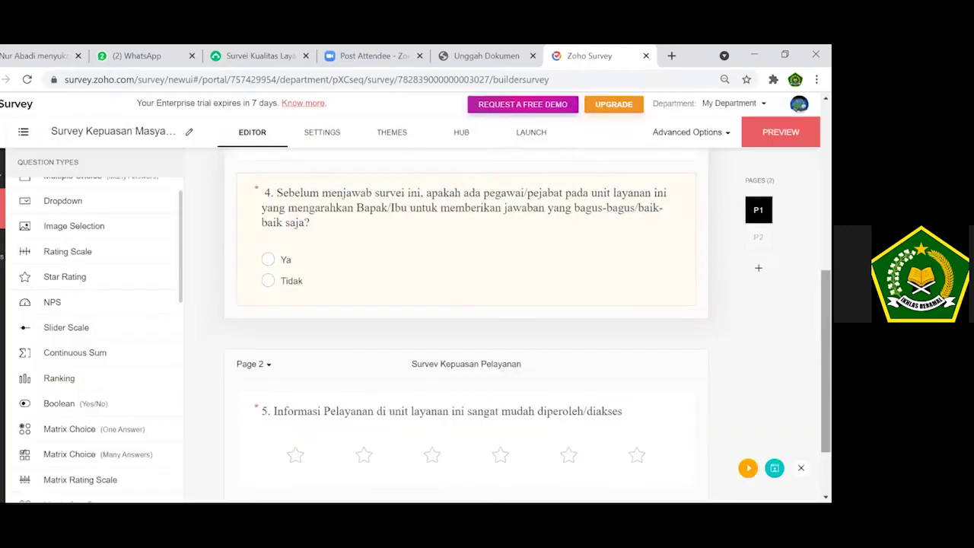
scroll(466, 327, "down", 2)
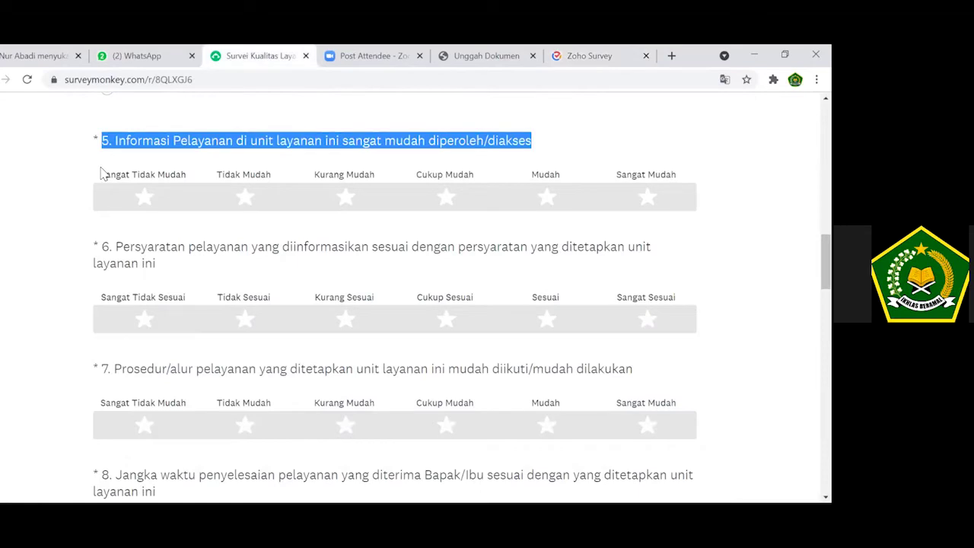
Select question 5's rating labels, Sangat Tidak Mudah through Sangat Mudah, in SurveyMonkey.
left_click_drag(133, 178, 677, 176)
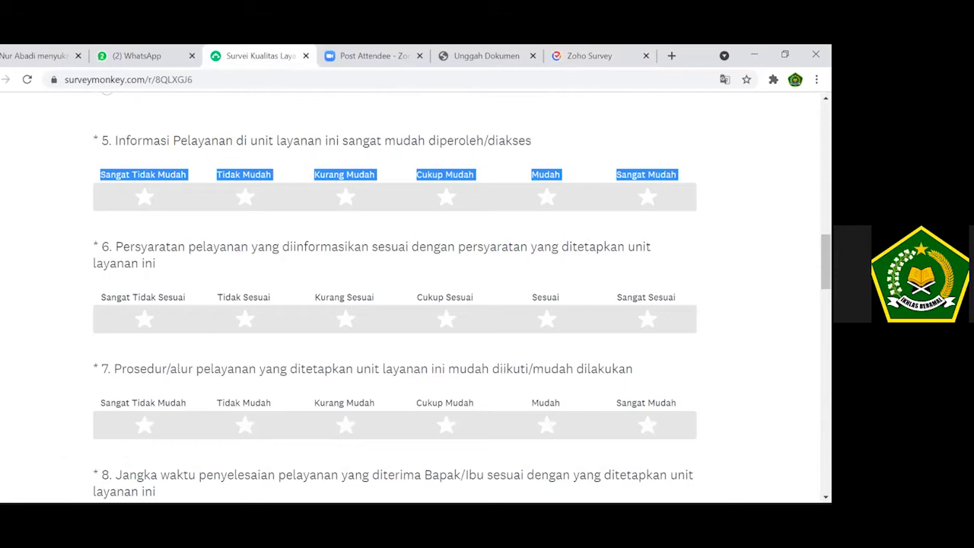
Back in Zoho, paste the copied rating labels into question 5's text.
left_click(563, 62)
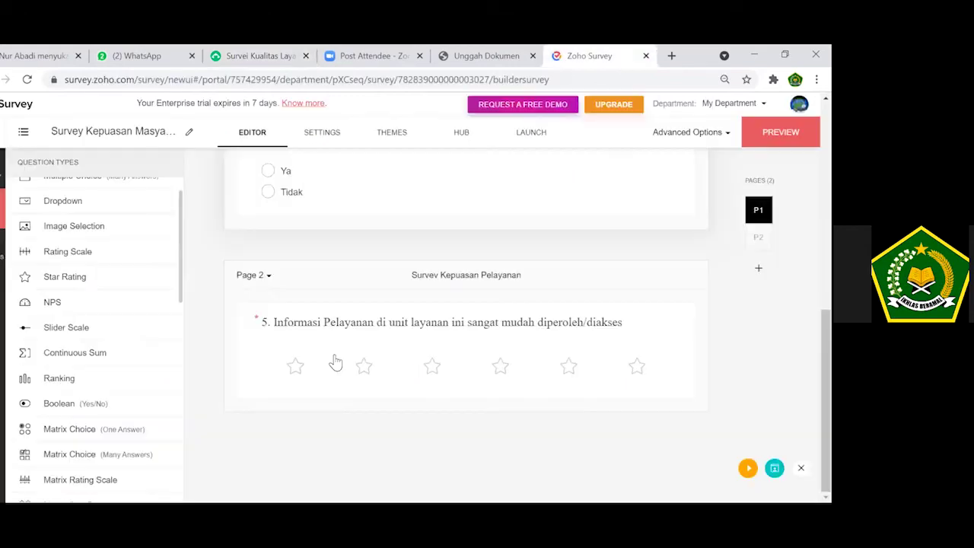
left_click(338, 370)
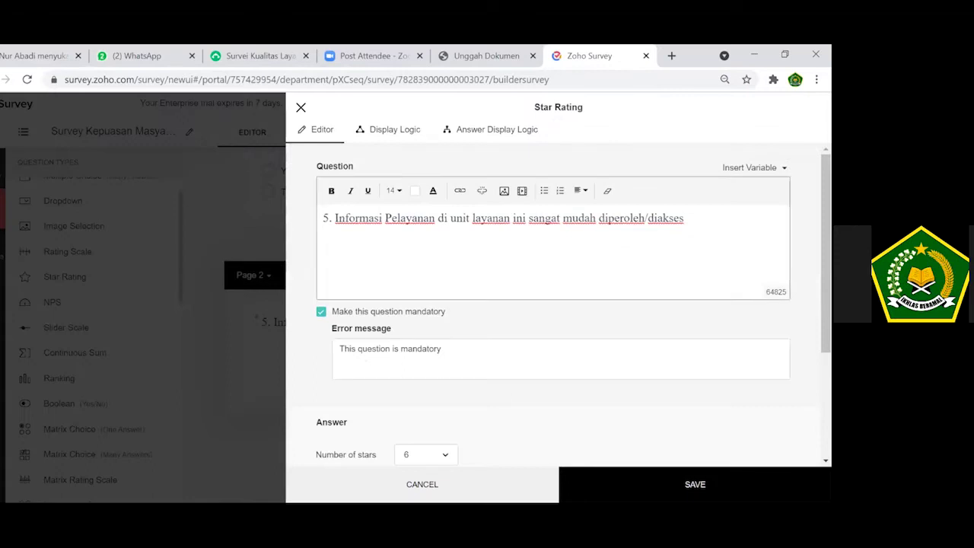
key("Return")
key("Return")
key("Return")
key("Return")
key("Return")
key("Return")
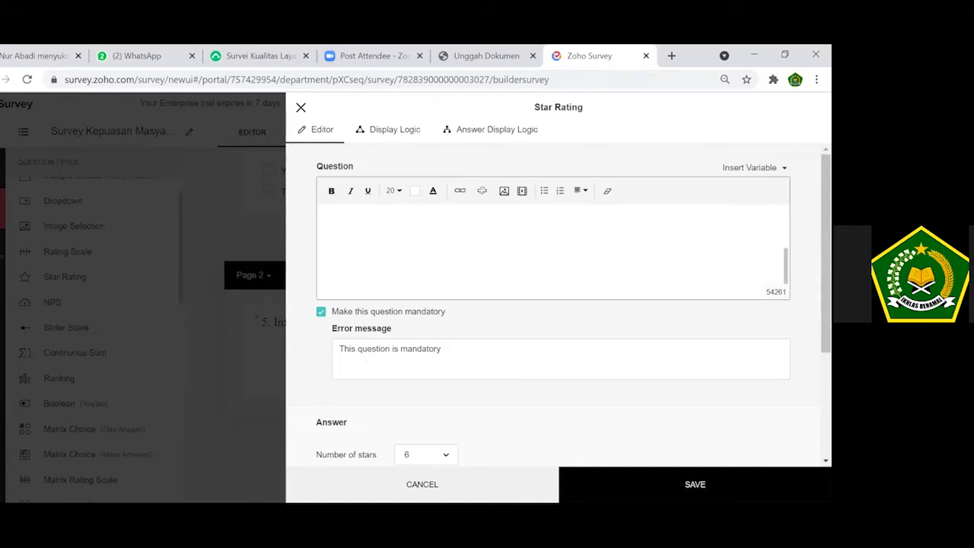
Set the pasted labels line to text size 14.
scroll(553, 243, "up", 5)
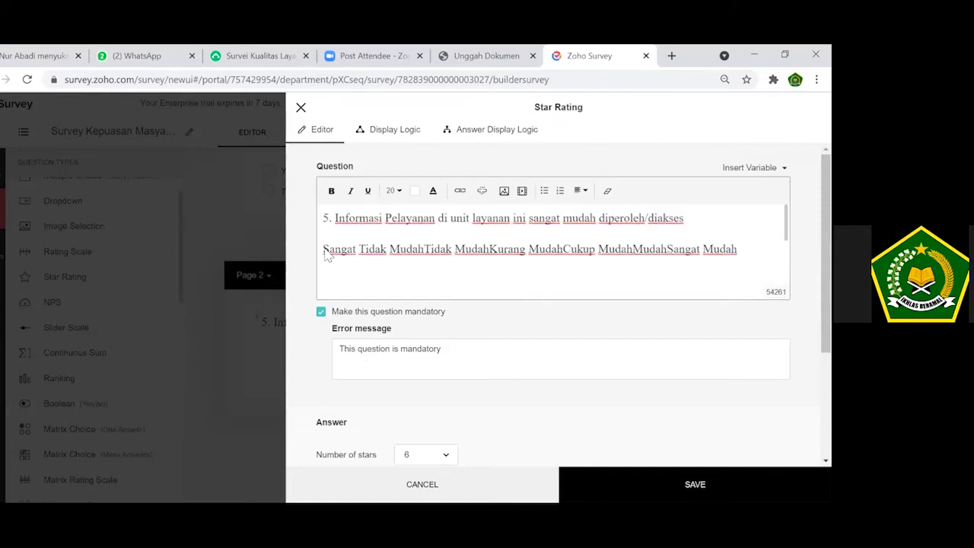
triple_click(495, 252)
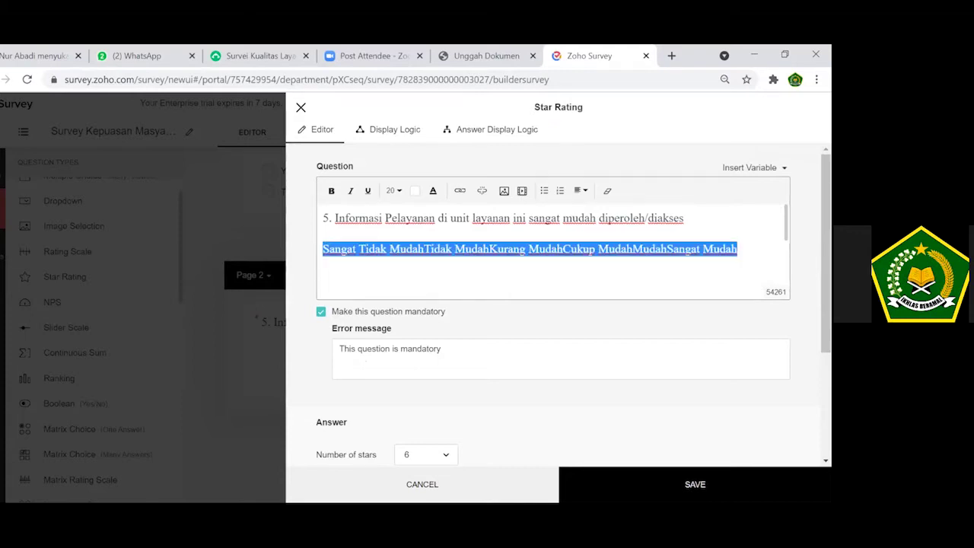
left_click(395, 191)
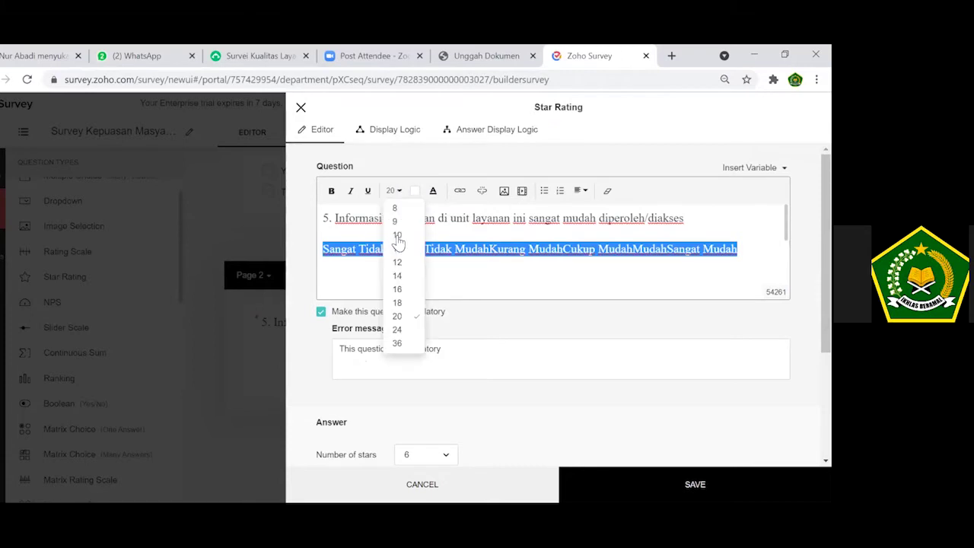
left_click(396, 236)
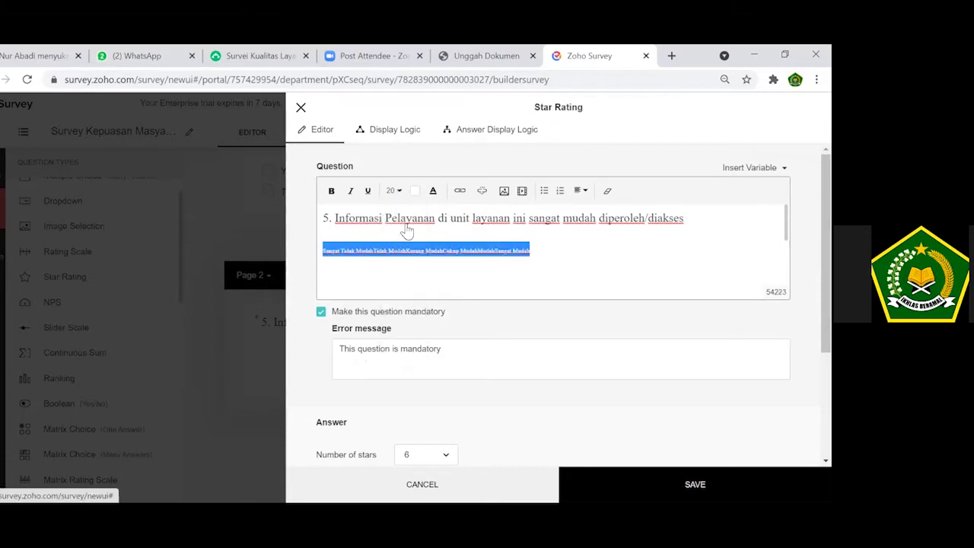
left_click(394, 191)
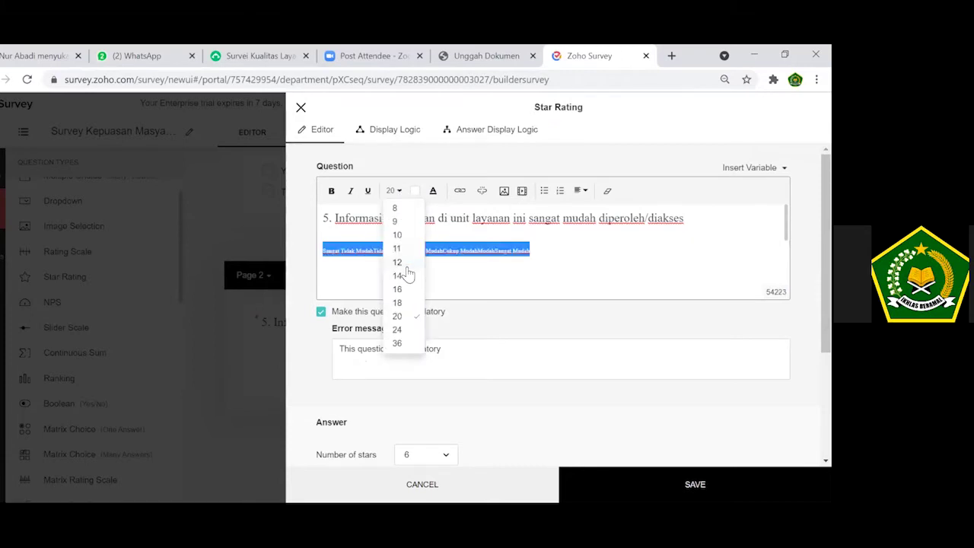
left_click(407, 277)
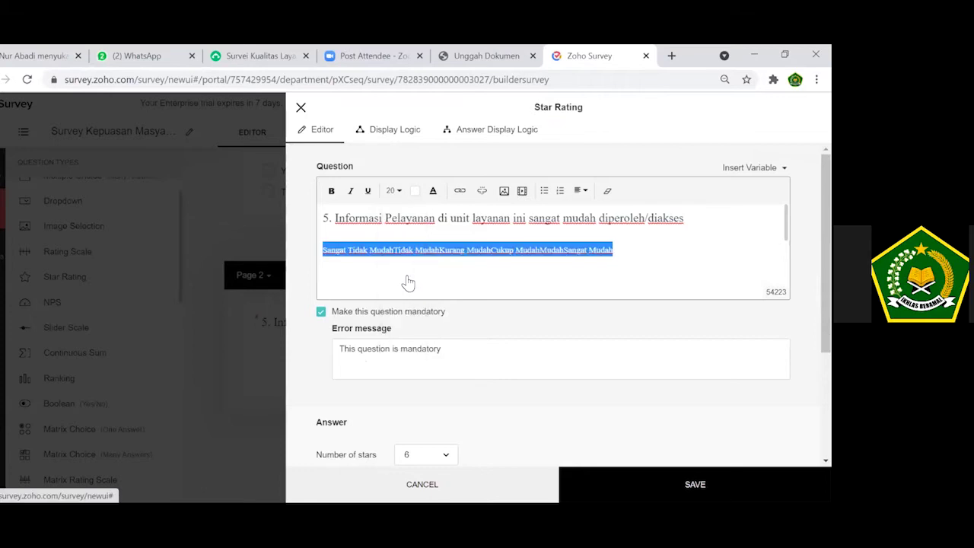
left_click(370, 252)
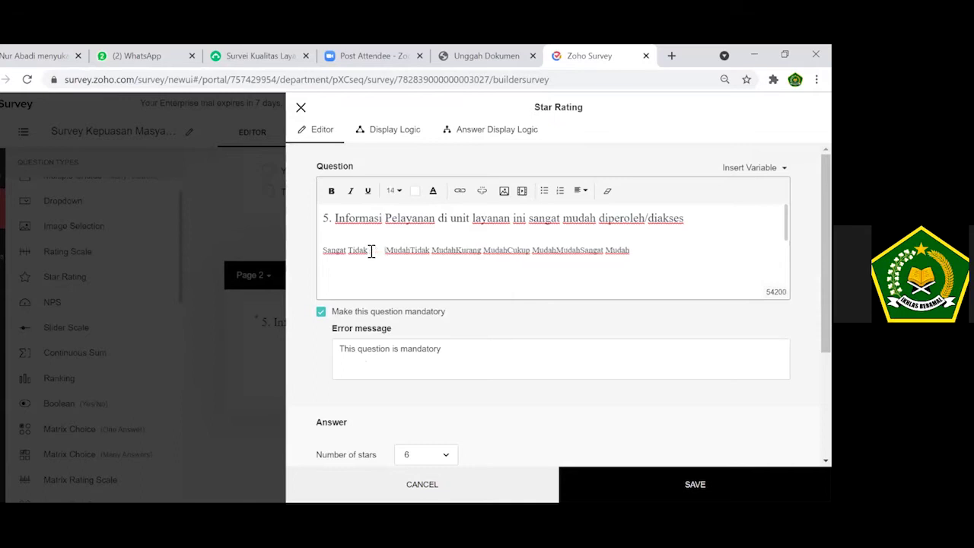
Insert wide tab gaps between the six labels and separate Mudah from Sangat.
key("Right")
key("Right")
key("Right")
key("Right")
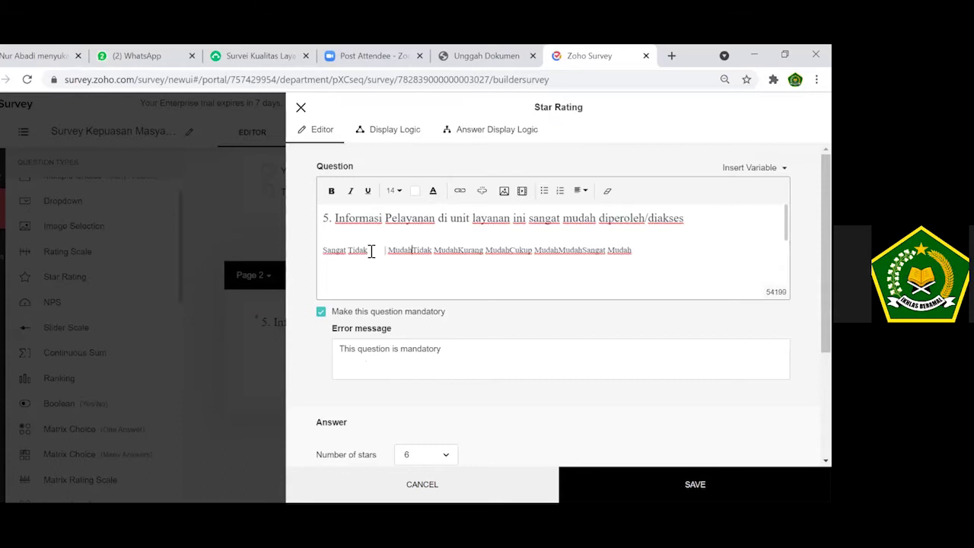
key("Tab")
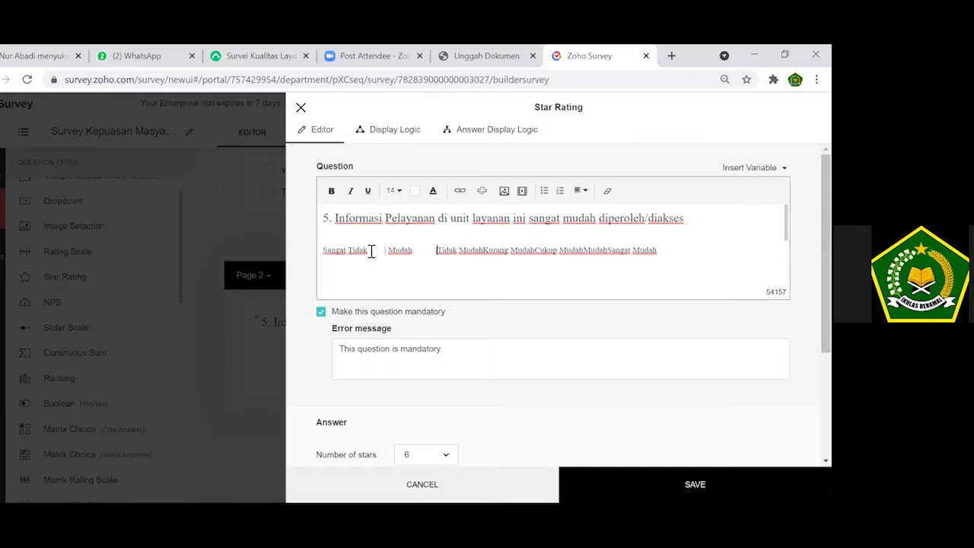
key("Right")
key("Right")
key("Right")
key("Right")
key("Right")
key("Tab")
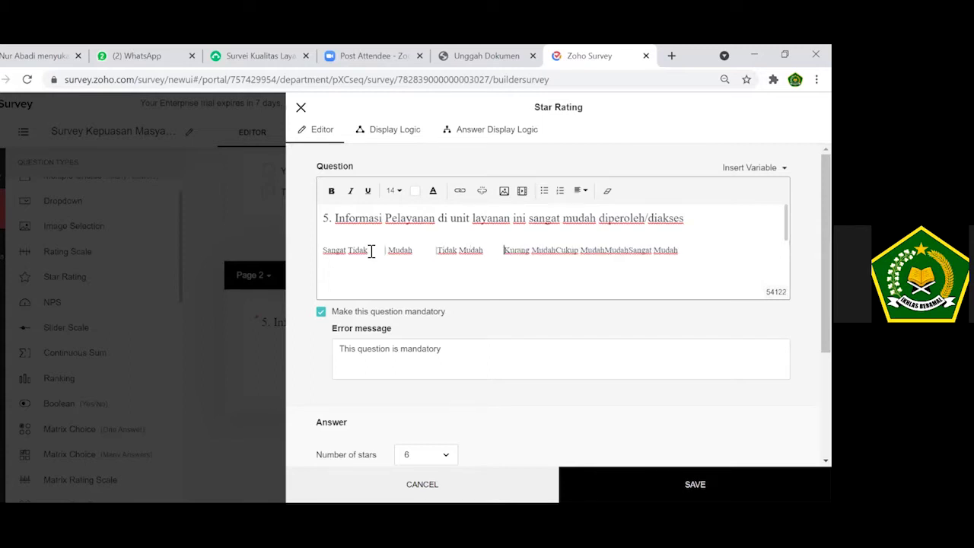
key("BackSpace")
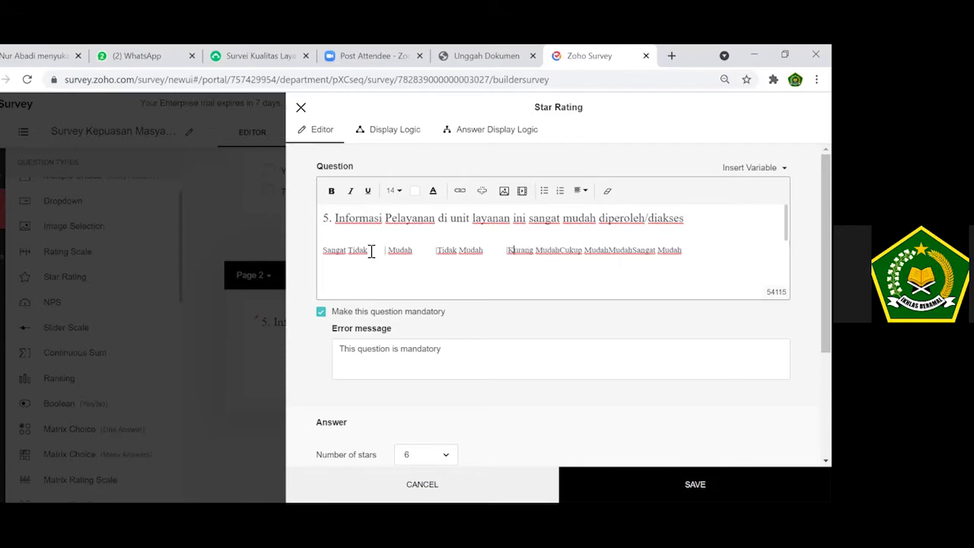
key("Right")
key("Right")
key("Right")
key("Right")
key("Right")
key("Right")
key("Right")
key("Right")
key("Right")
key("Right")
key("Right")
key("Right")
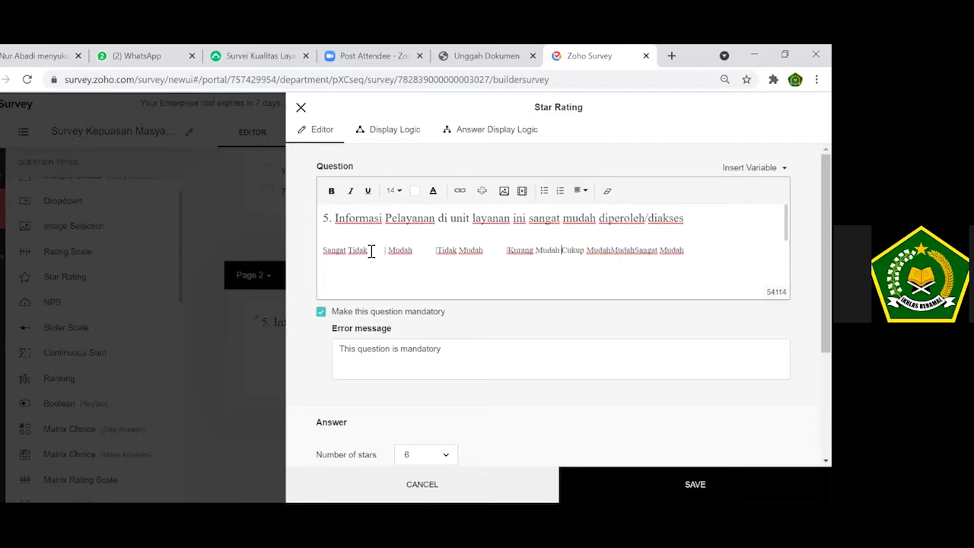
key("Tab")
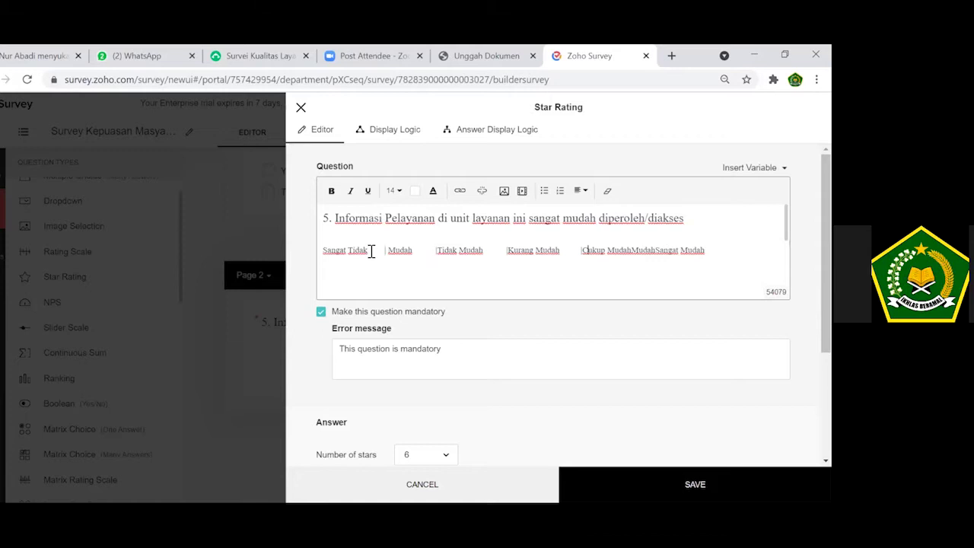
key("Right")
key("Right")
key("Right")
key("Right")
key("Right")
key("Right")
key("Right")
key("Right")
key("Right")
key("Right")
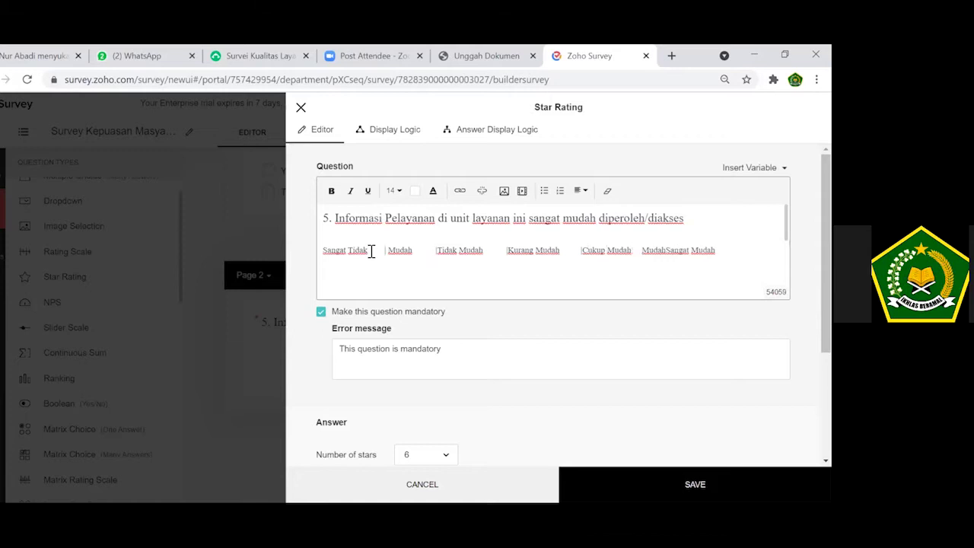
key("Right")
key("Right")
key("Right")
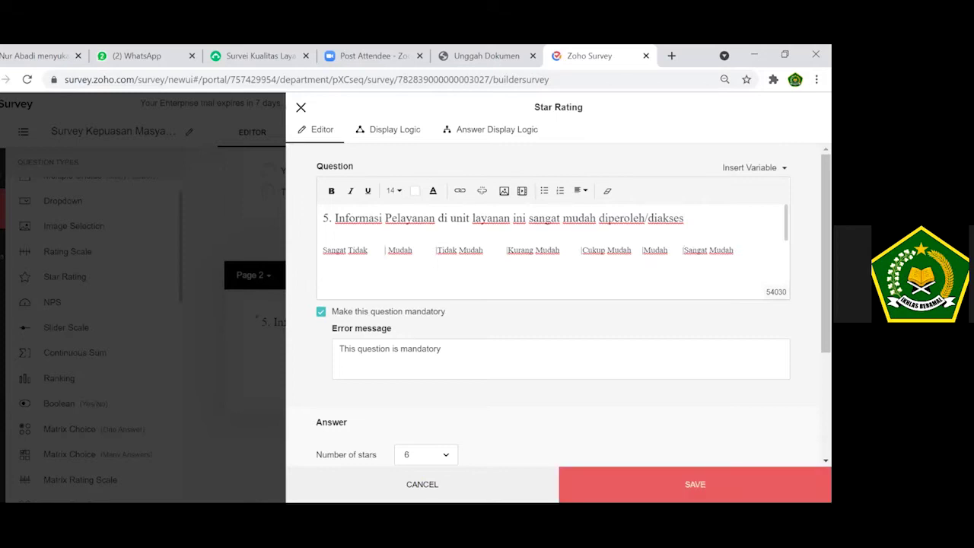
Save question 5, then delete the stray answer circles while restoring the labels row.
left_click(695, 485)
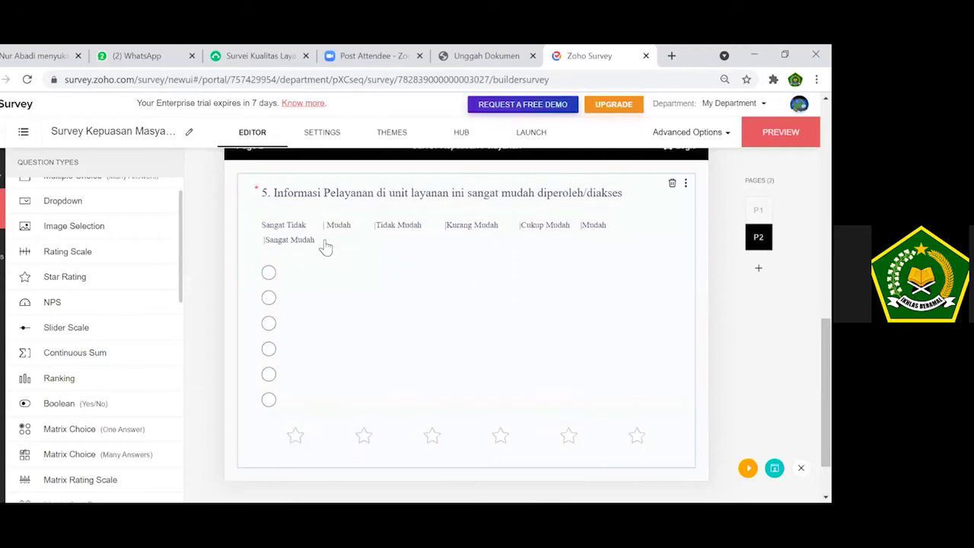
left_click(348, 230)
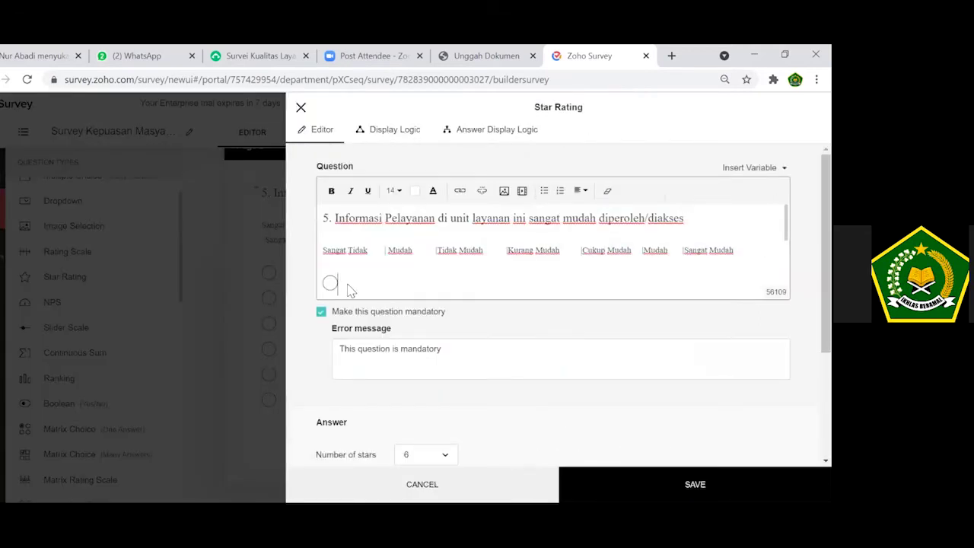
key("BackSpace")
scroll(351, 290, "down", 5)
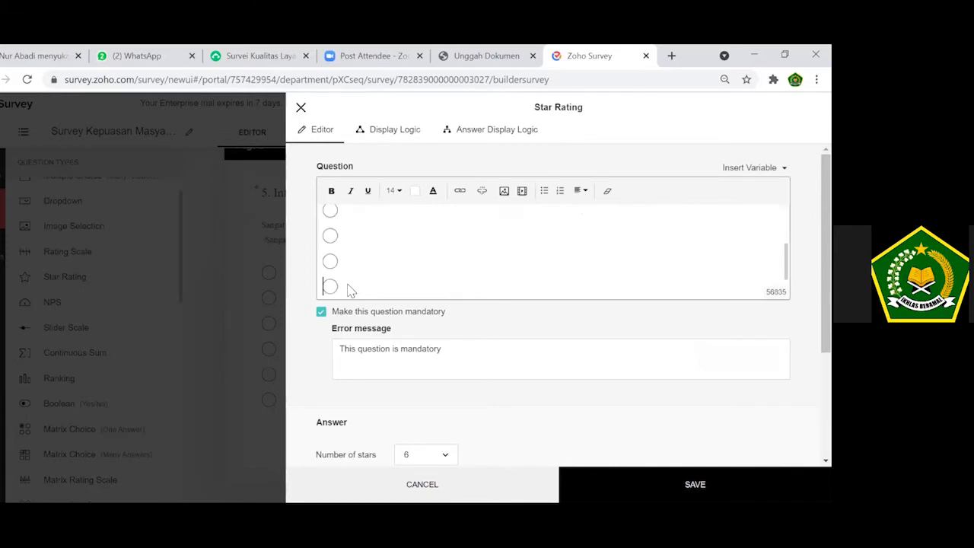
key("BackSpace")
key("BackSpace")
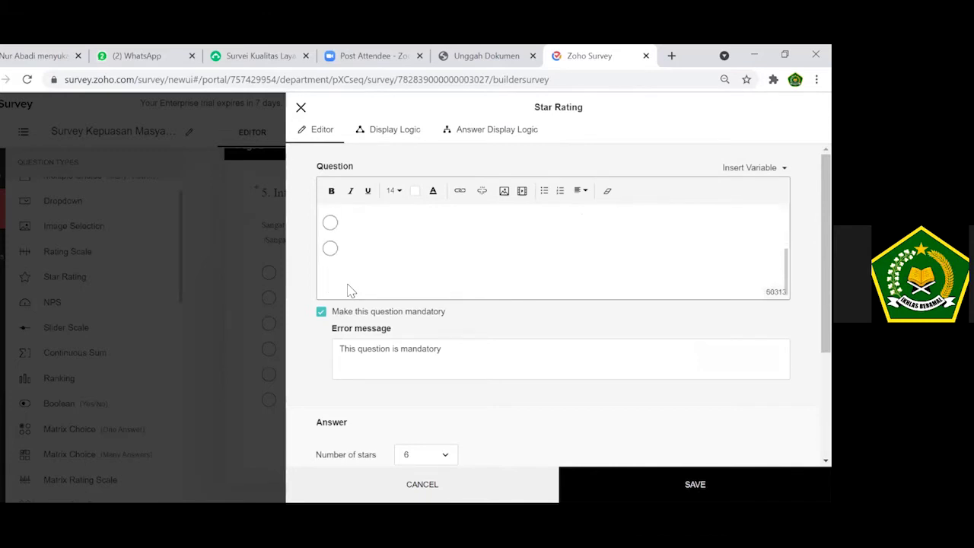
type("Sangat Tidak Mudah\tTidak Mudah\tKurang Mudah\tCukup Mudah\tMudah\tSangat Mudah")
type("5. Informasi Pelayanan di unit layanan ini sangat mudah diperoleh/diakses")
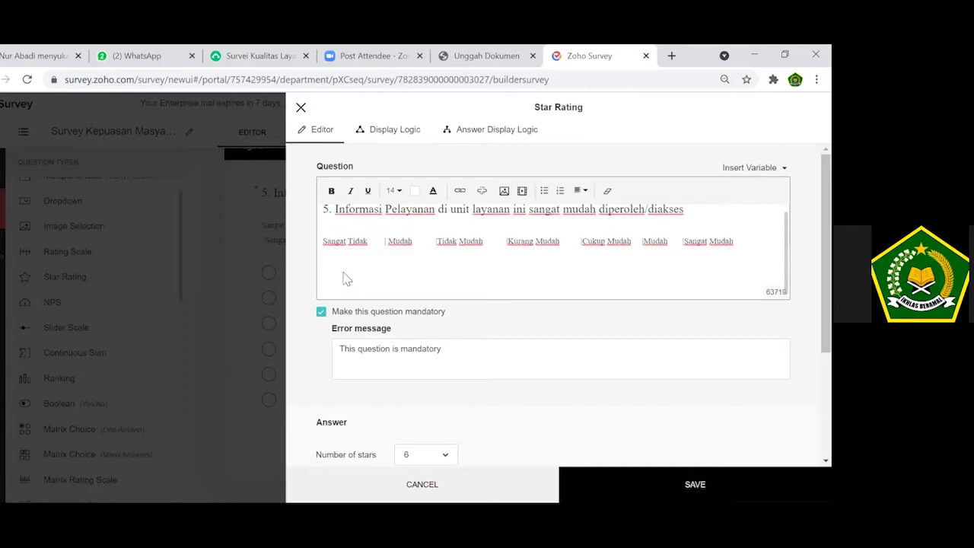
Shrink the gap before the first Mudah and save question 5.
left_click(387, 241)
key("BackSpace")
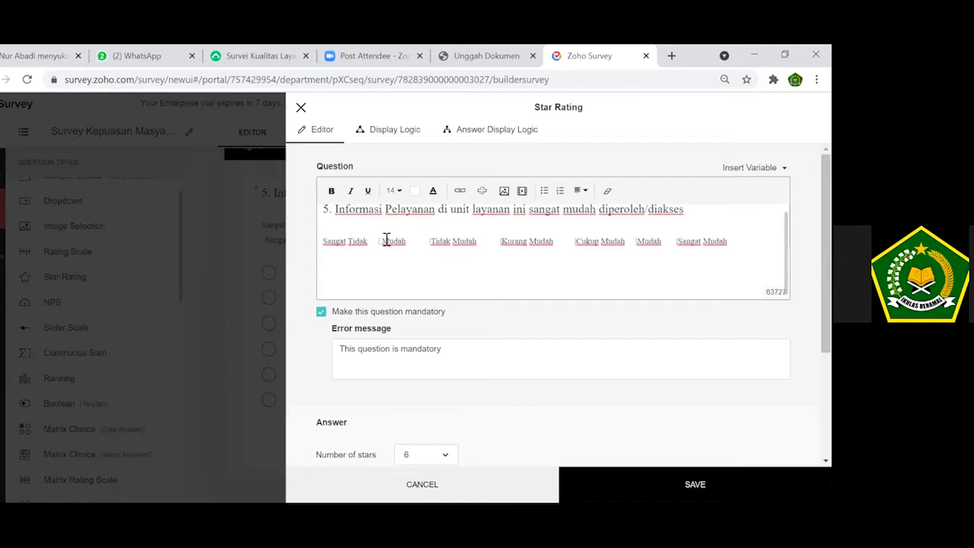
key("BackSpace")
key("BackSpace")
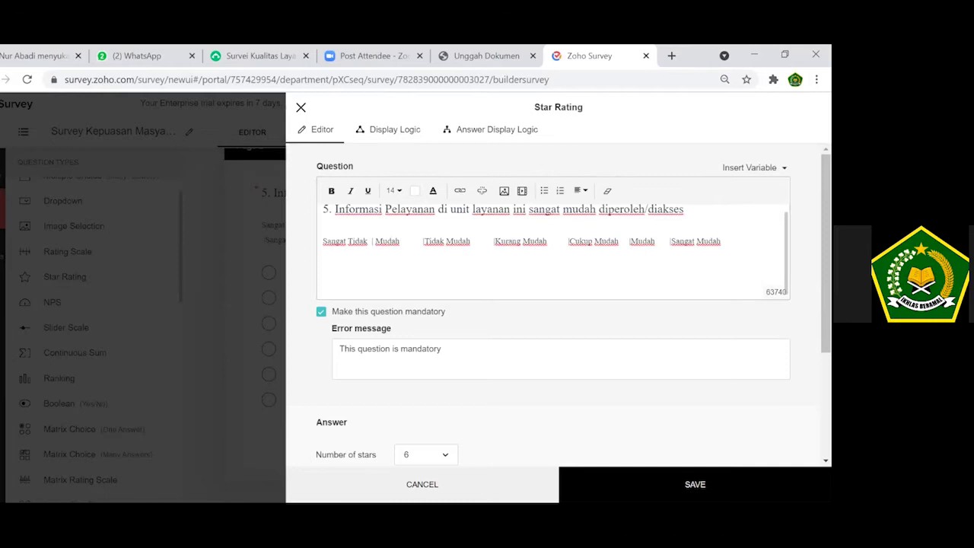
left_click(695, 484)
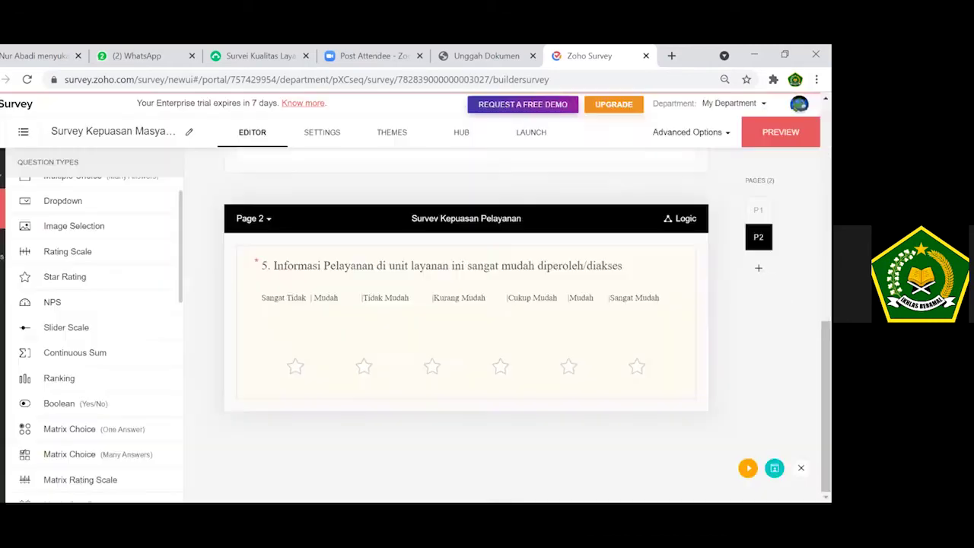
left_click(471, 331)
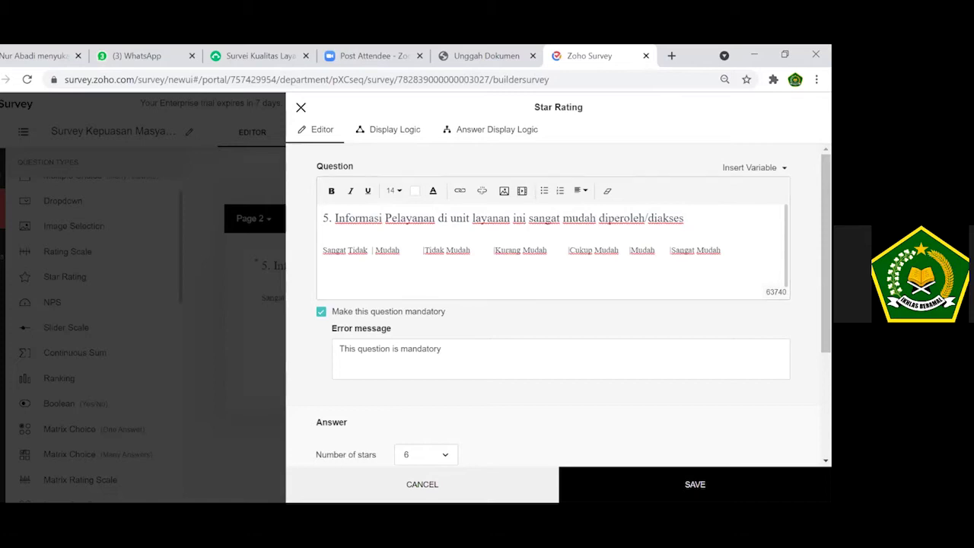
left_click(694, 485)
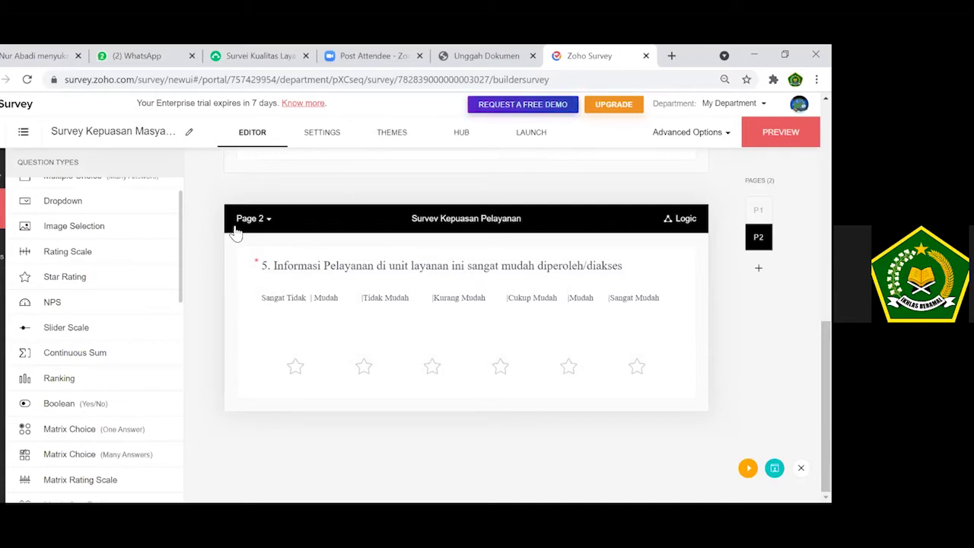
Start a new star-rating question, then select question 6 and its Sesuai labels in SurveyMonkey.
left_click(94, 277)
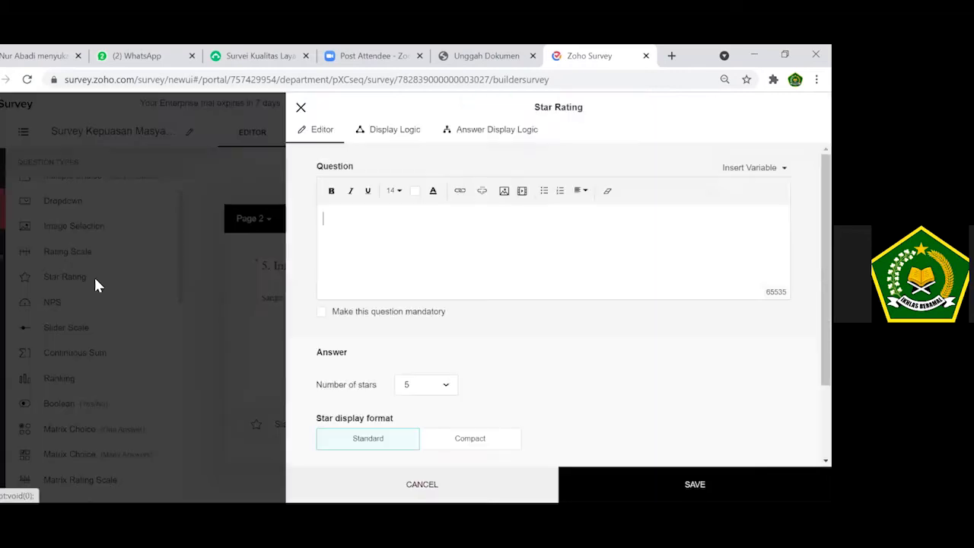
left_click(272, 52)
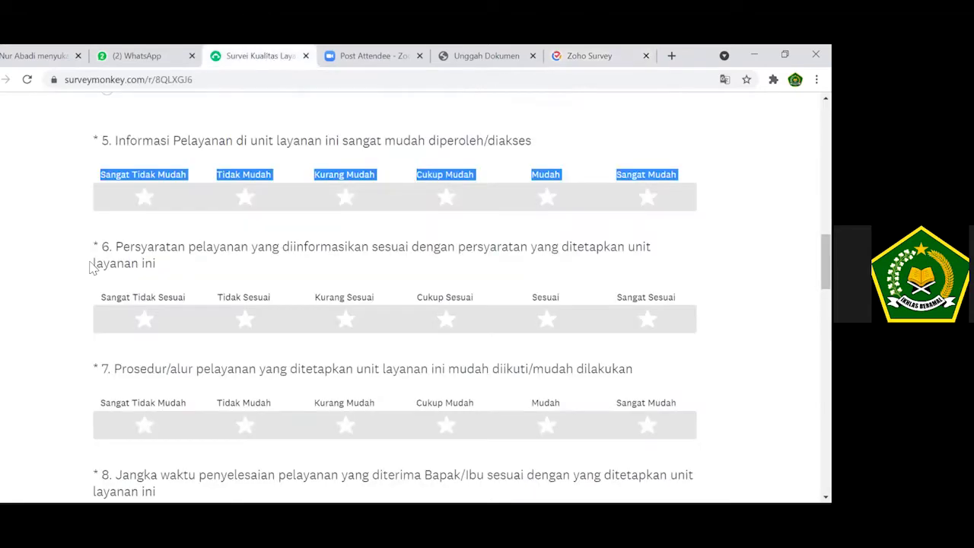
left_click_drag(104, 252, 232, 277)
left_click_drag(530, 320, 678, 299)
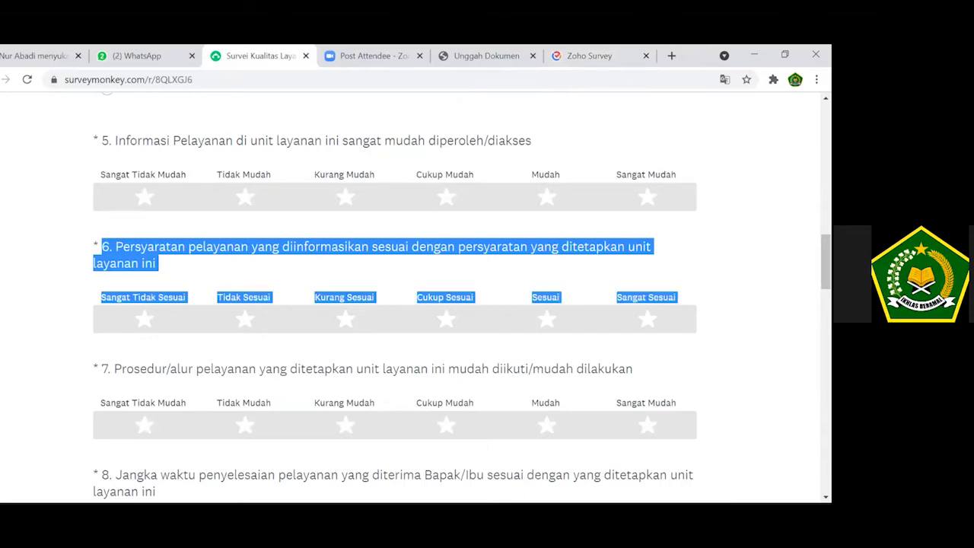
Paste question 6 with its Sesuai labels, set 6 stars, make it mandatory and save.
left_click(569, 61)
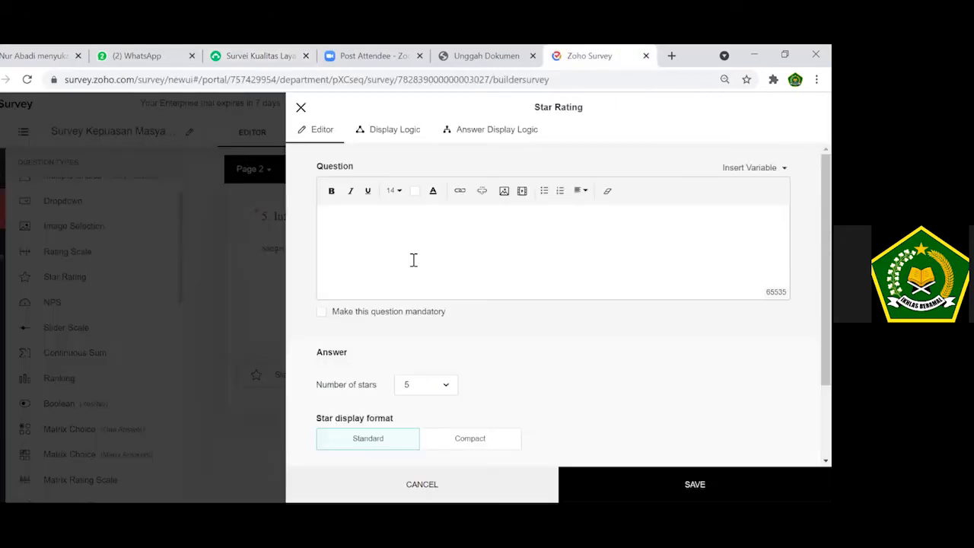
key("ctrl+v")
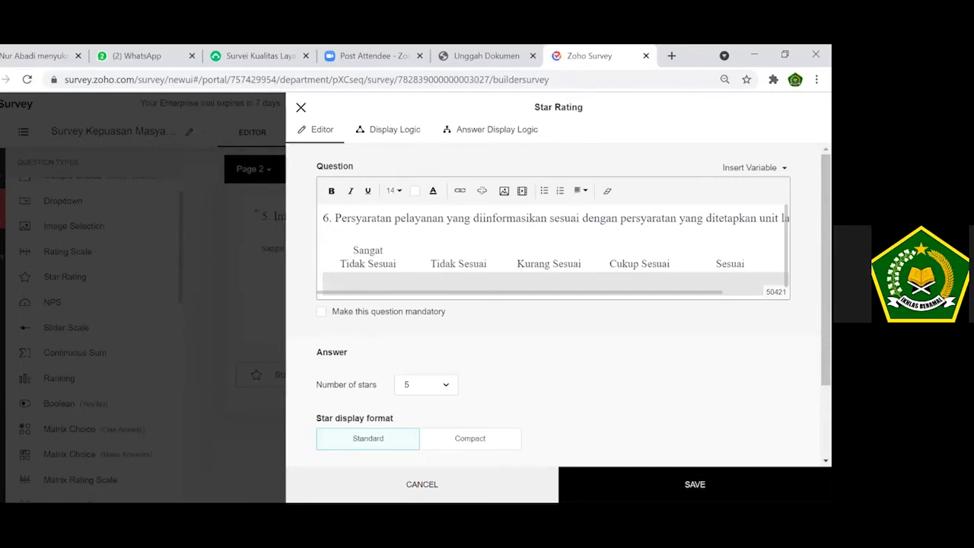
scroll(495, 272, "down", 1)
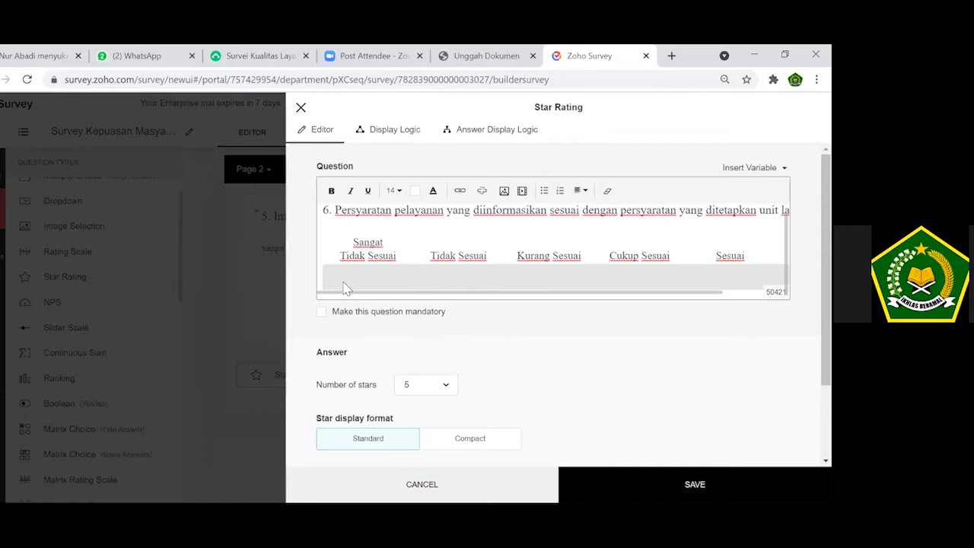
left_click(449, 386)
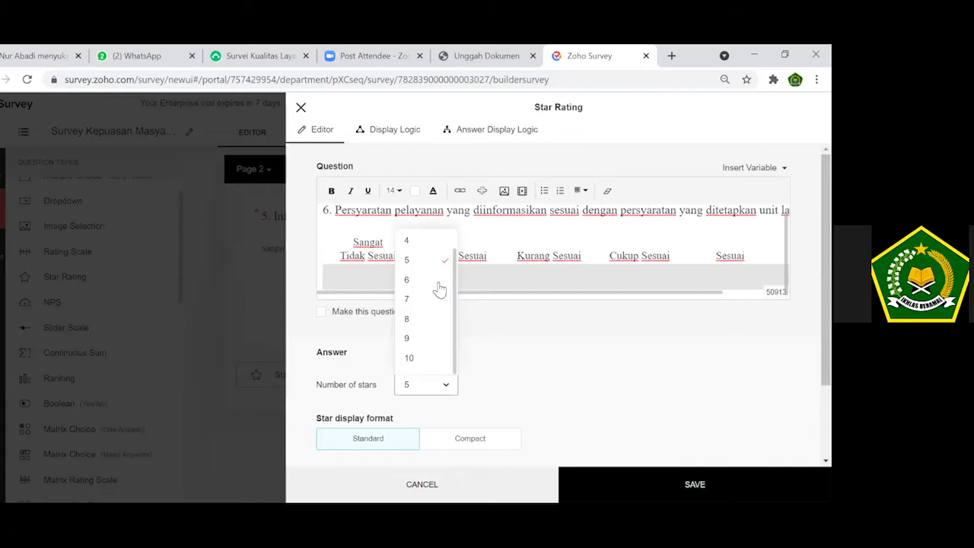
left_click(437, 284)
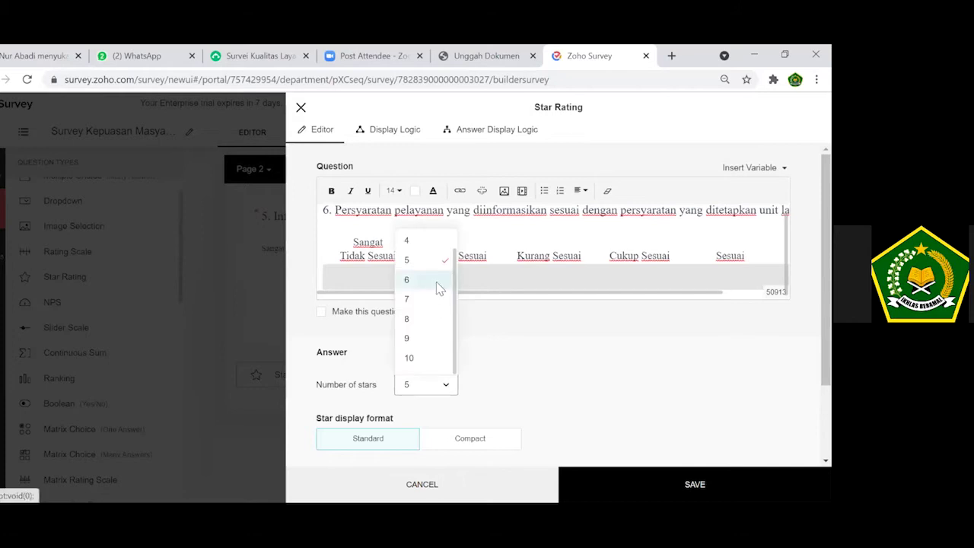
left_click(373, 312)
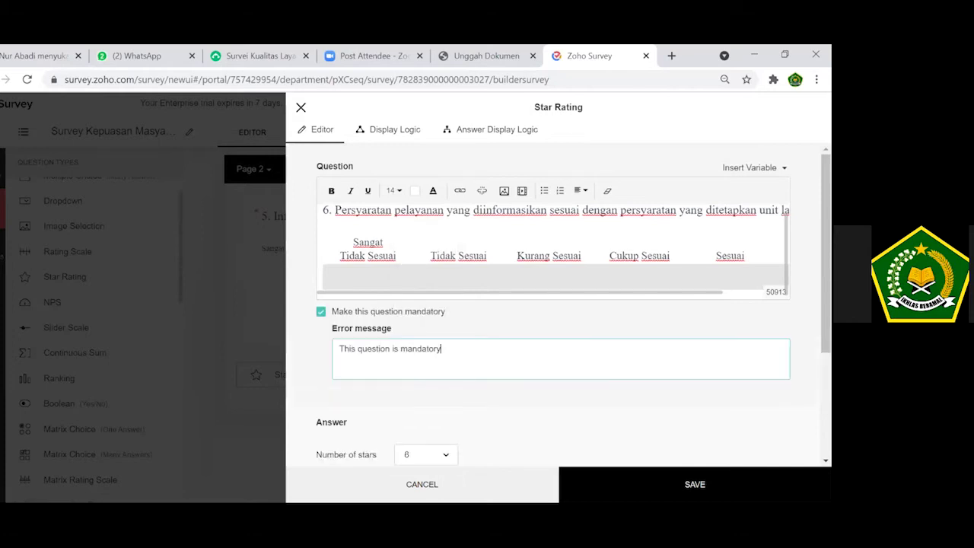
left_click(695, 484)
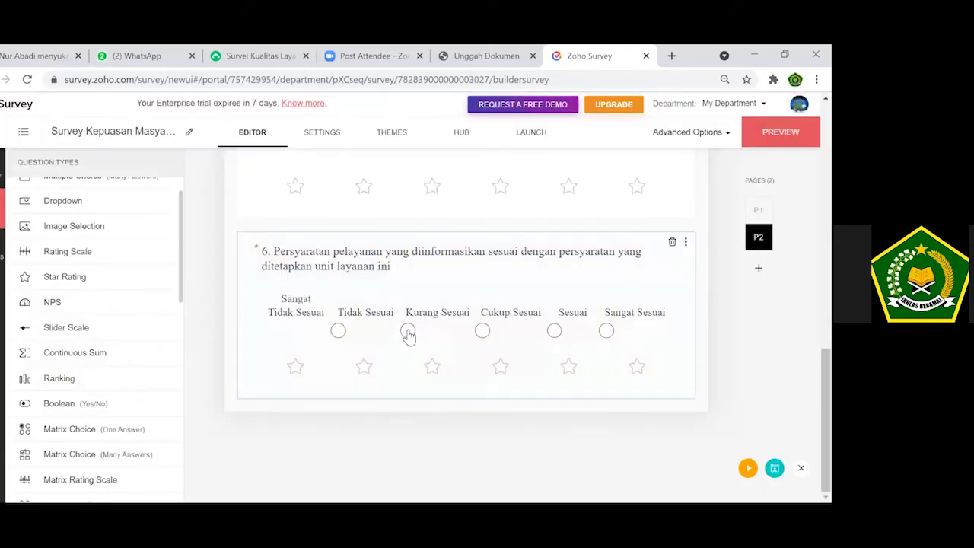
Delete the stray radio circles under question 6's labels and save it again.
left_click(408, 336)
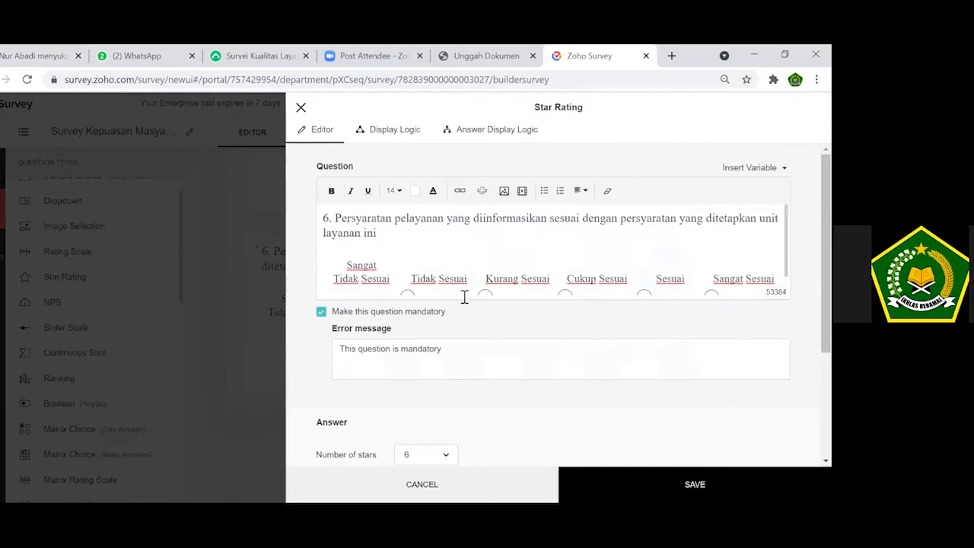
left_click(403, 234)
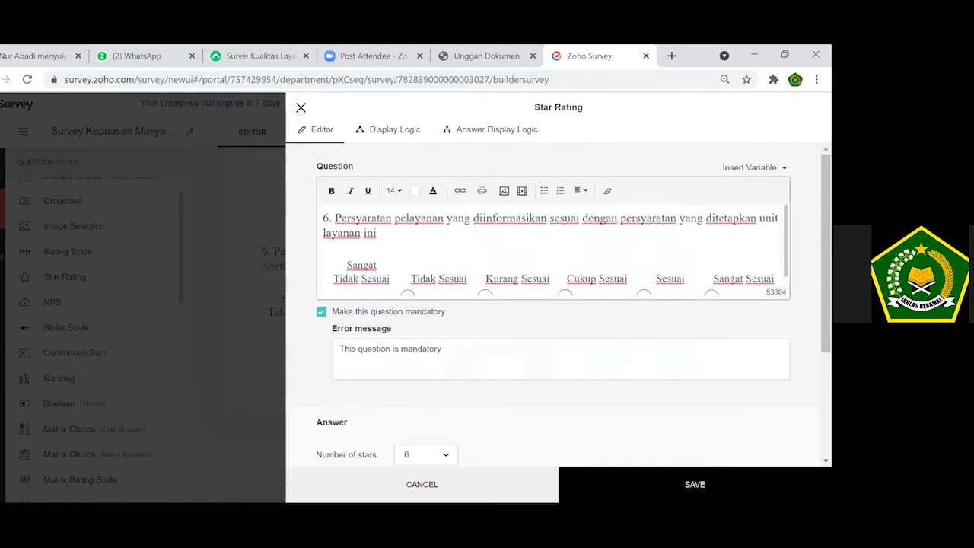
scroll(437, 281, "down", 1)
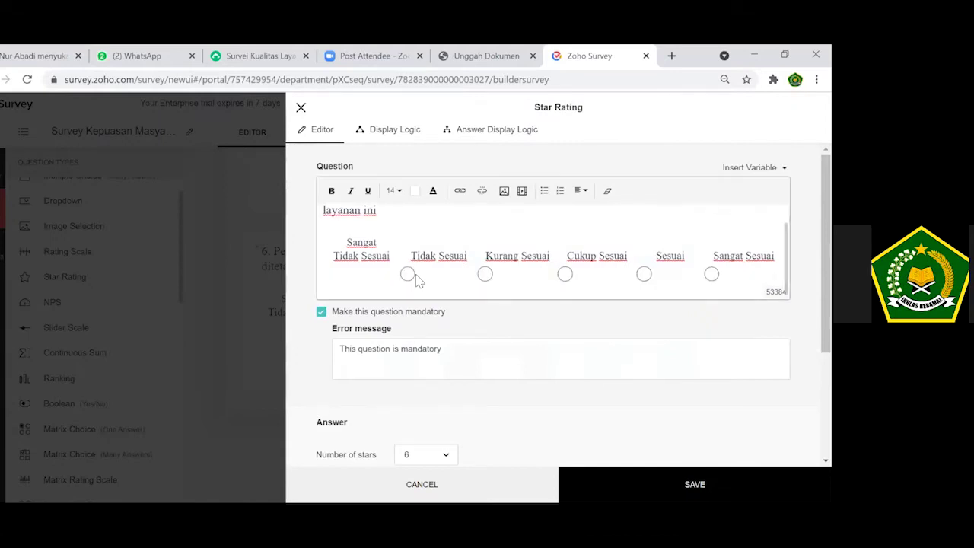
key("BackSpace")
key("BackSpace")
key("BackSpace")
key("BackSpace")
key("BackSpace")
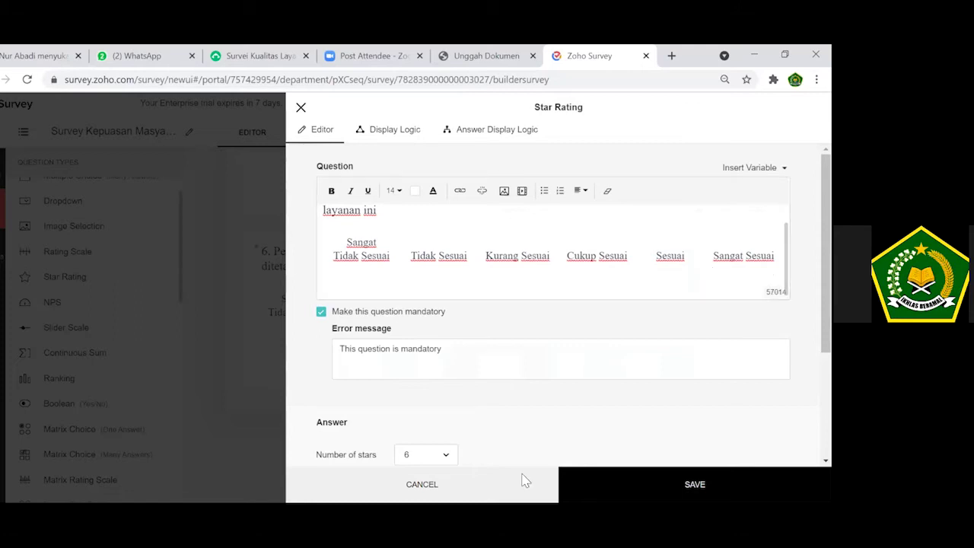
left_click(695, 485)
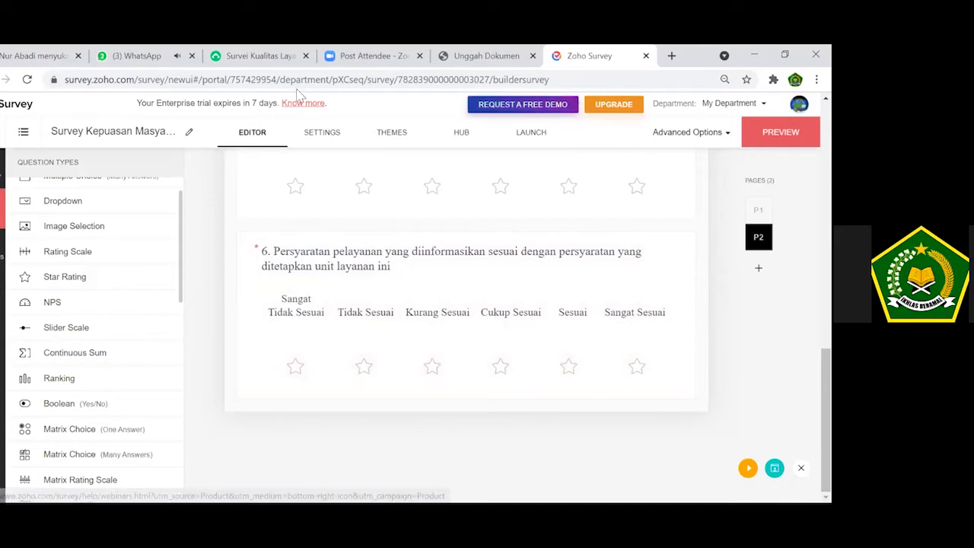
In SurveyMonkey, select question 7 on easy-to-follow procedures with its Sangat Tidak Mudah–Sangat Mudah labels.
left_click(267, 57)
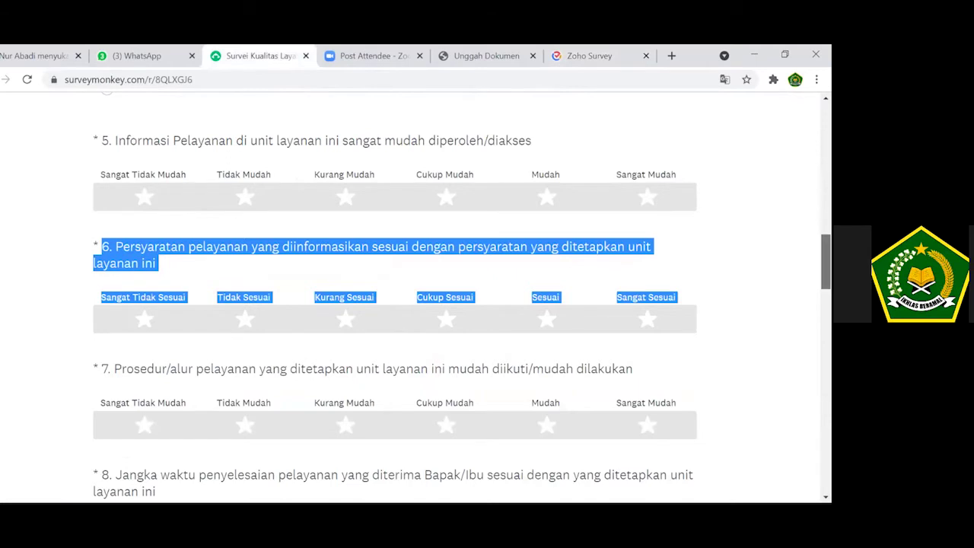
scroll(394, 297, "down", 2)
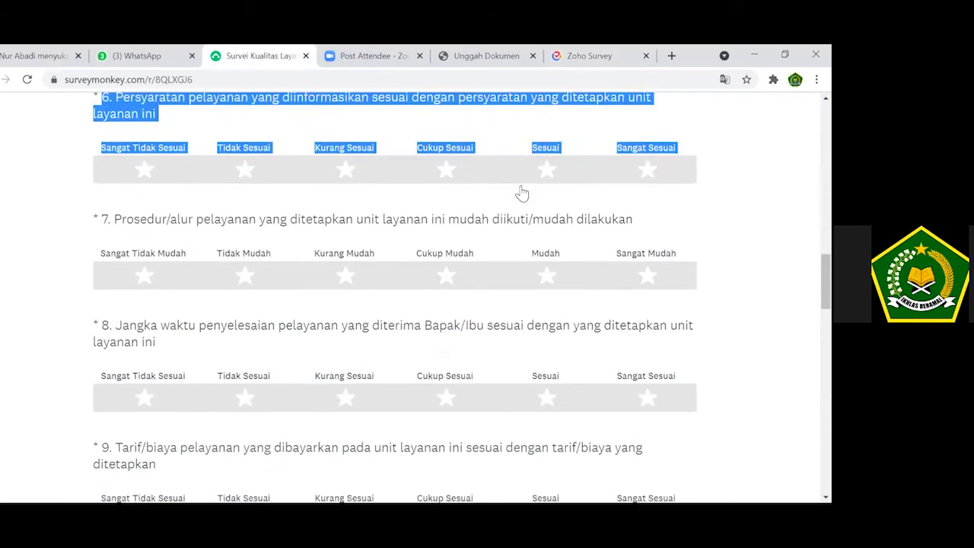
left_click_drag(101, 220, 677, 255)
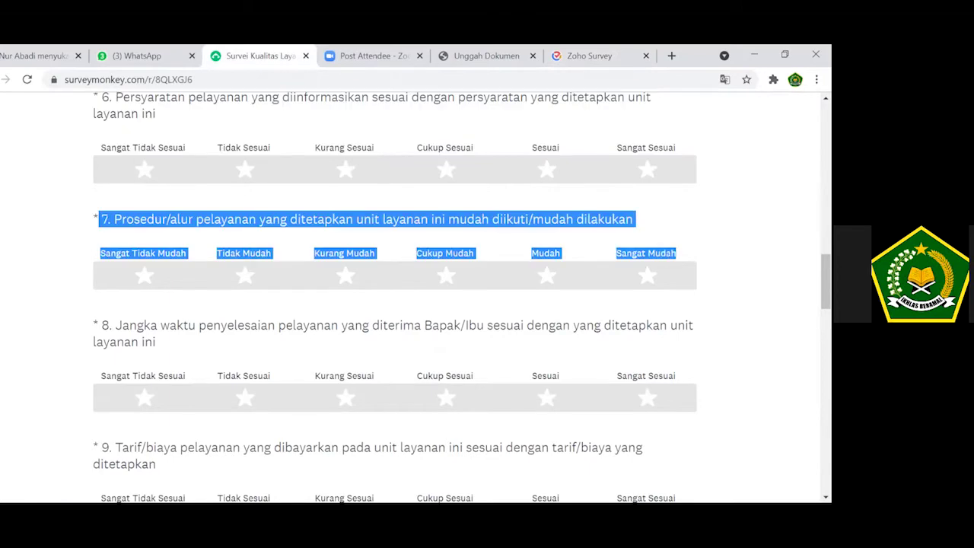
Add pasted question 7 on easy-to-follow procedures as a mandatory 6-star rating.
left_click(582, 56)
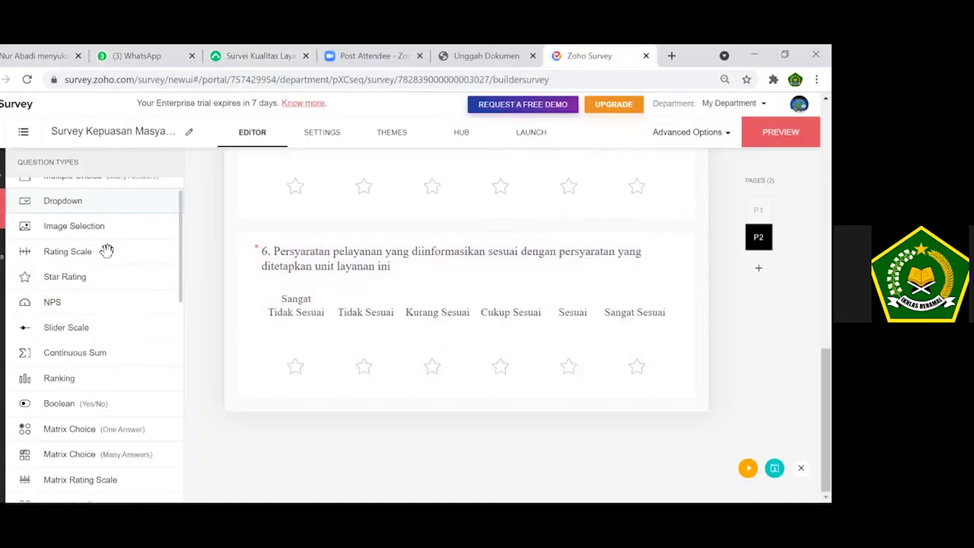
left_click_drag(110, 292, 264, 325)
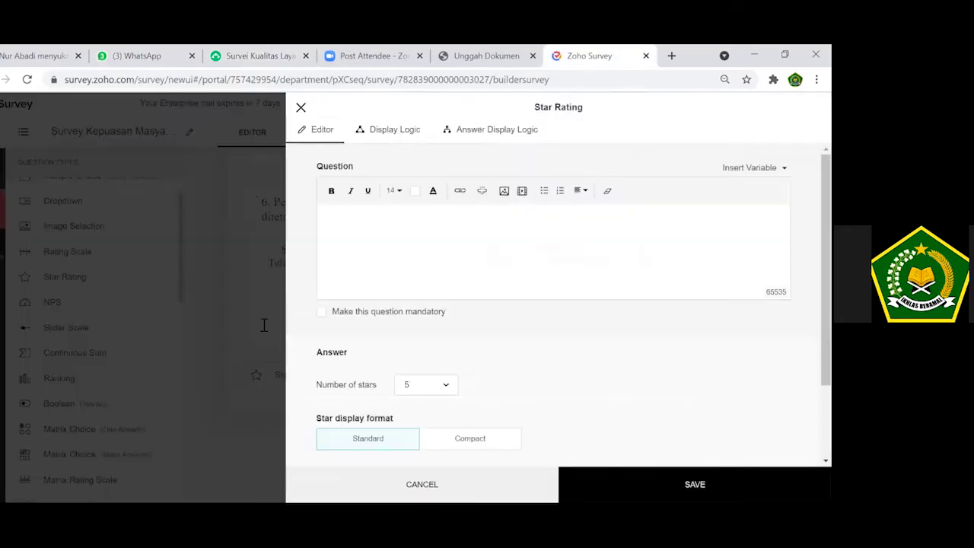
left_click(398, 258)
key("ctrl+v")
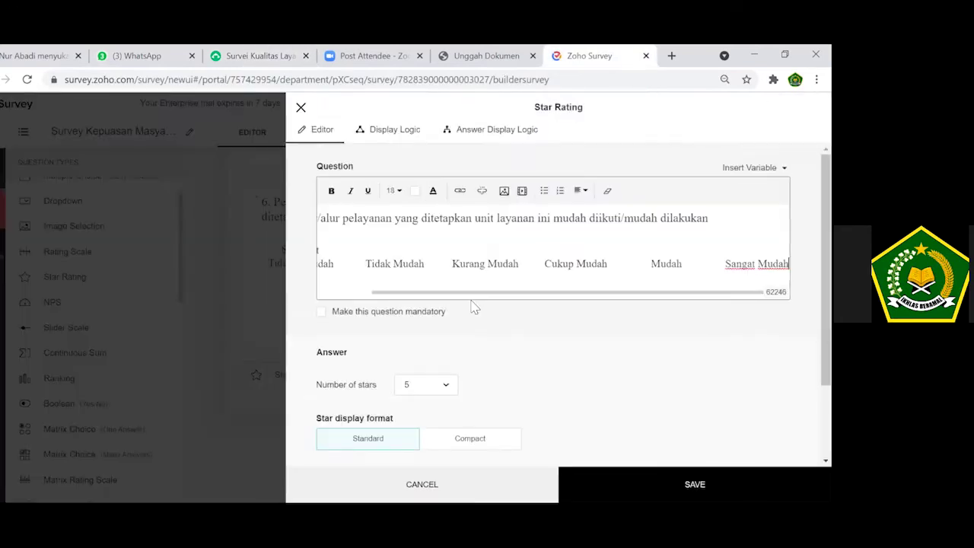
left_click(448, 385)
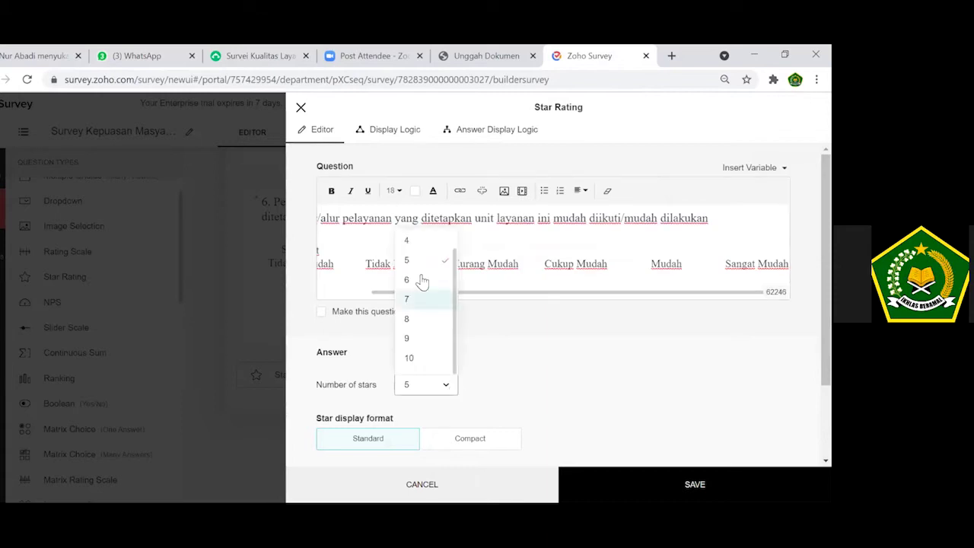
left_click(423, 280)
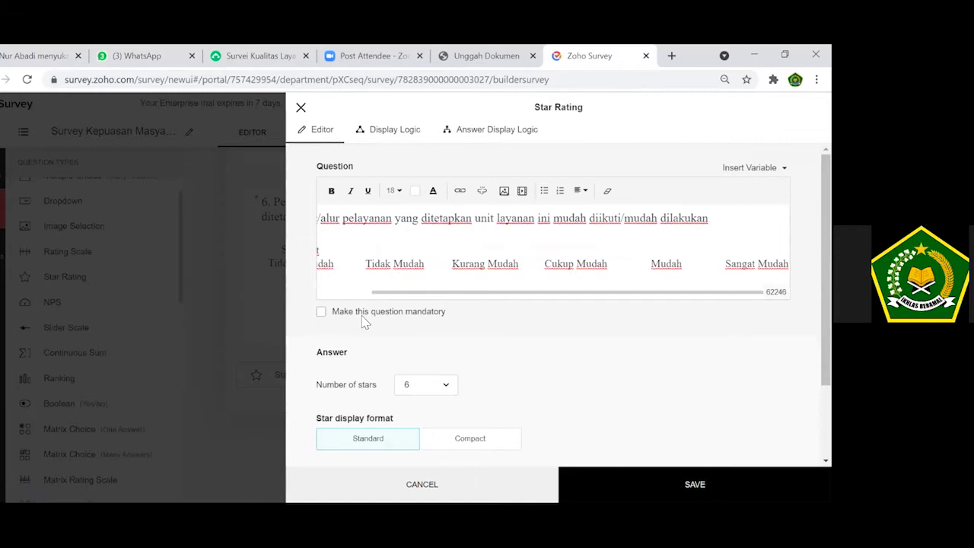
left_click(321, 312)
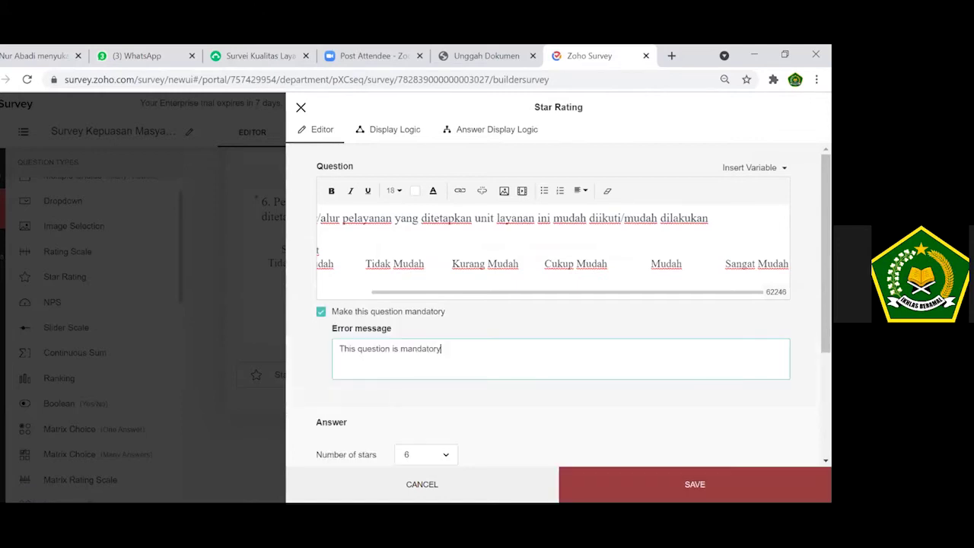
left_click(695, 483)
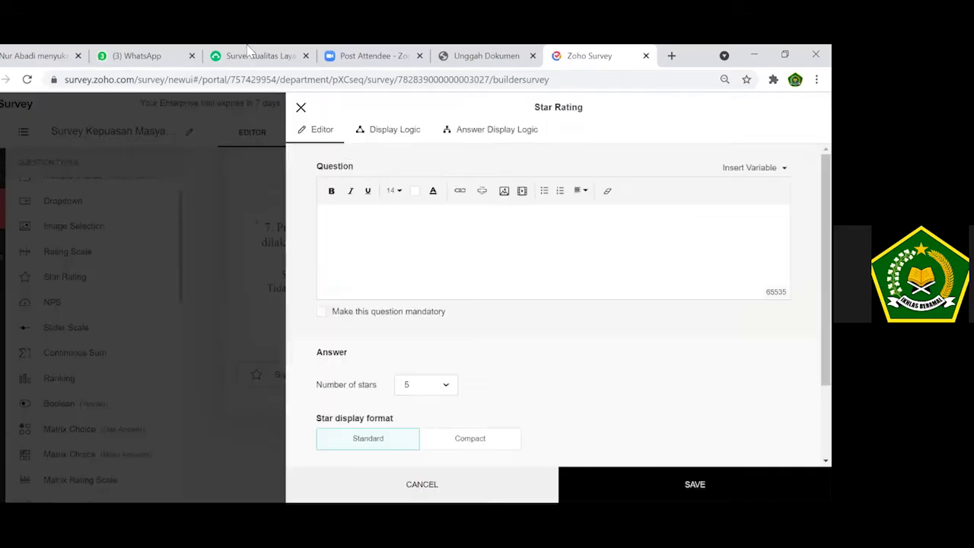
Copy question 8's text and answer labels from the SurveyMonkey survey.
left_click(282, 56)
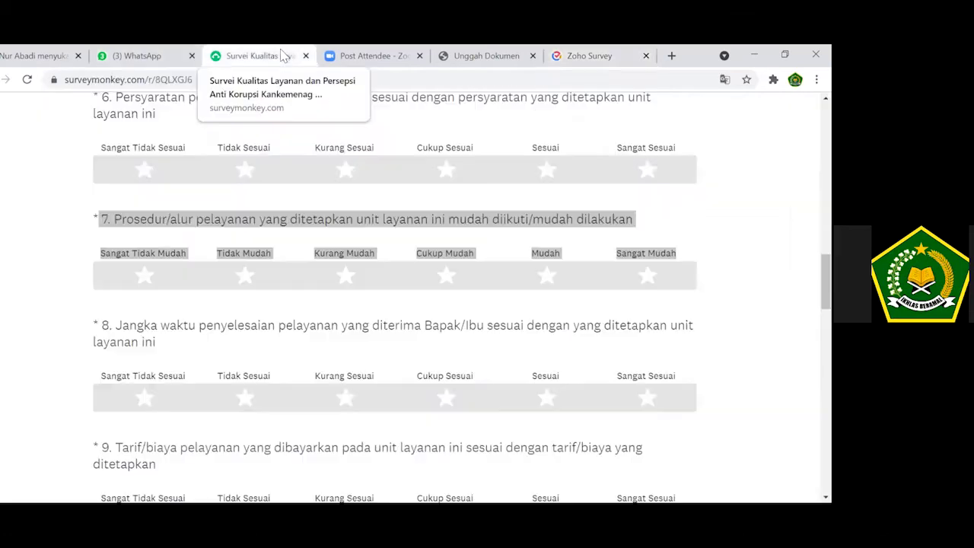
triple_click(122, 319)
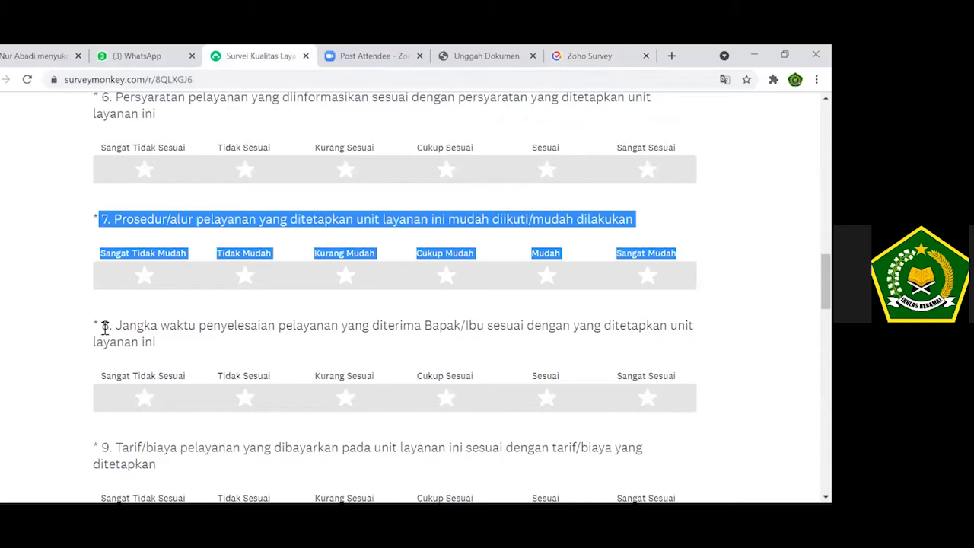
triple_click(616, 328)
left_click_drag(617, 342, 677, 376)
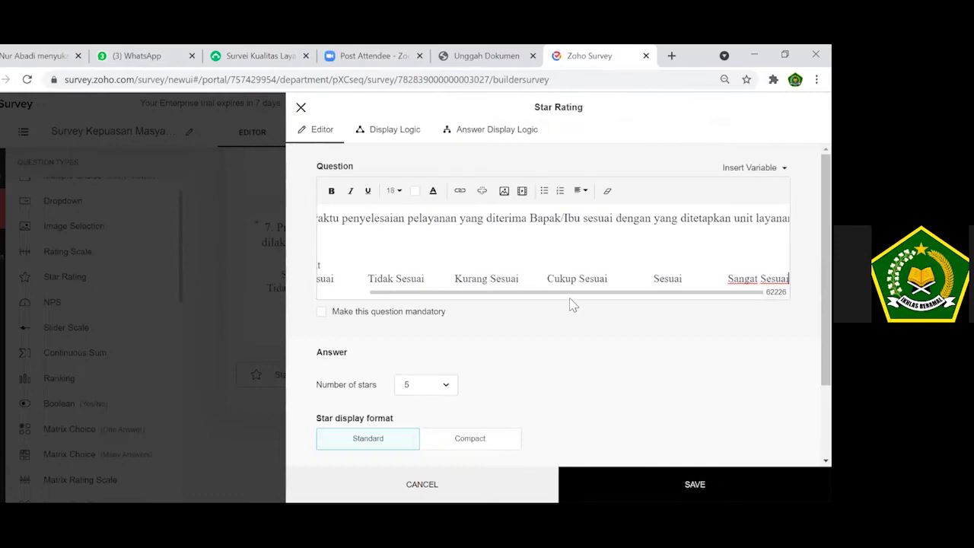
Add question 8 on service completion time as a mandatory six-star rating and save it.
left_click_drag(569, 296, 315, 298)
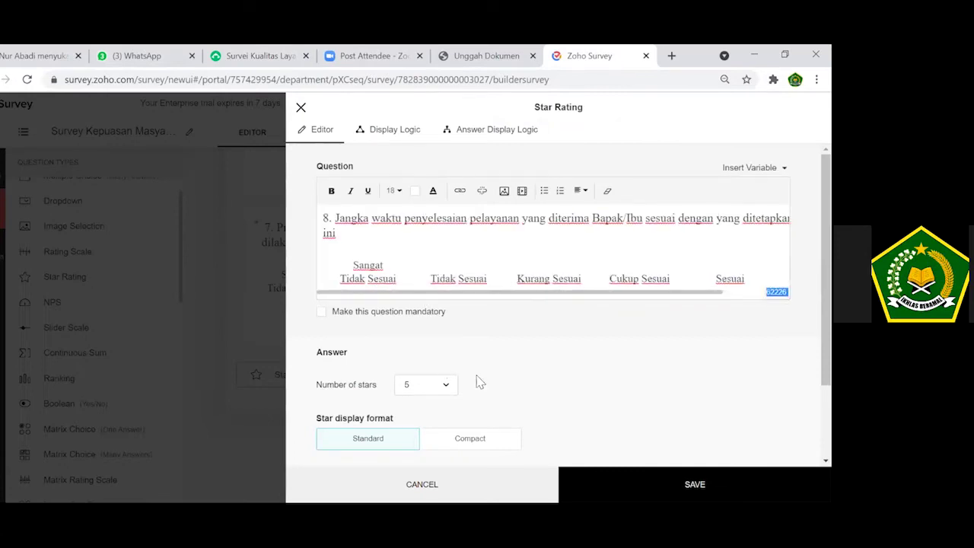
left_click(450, 389)
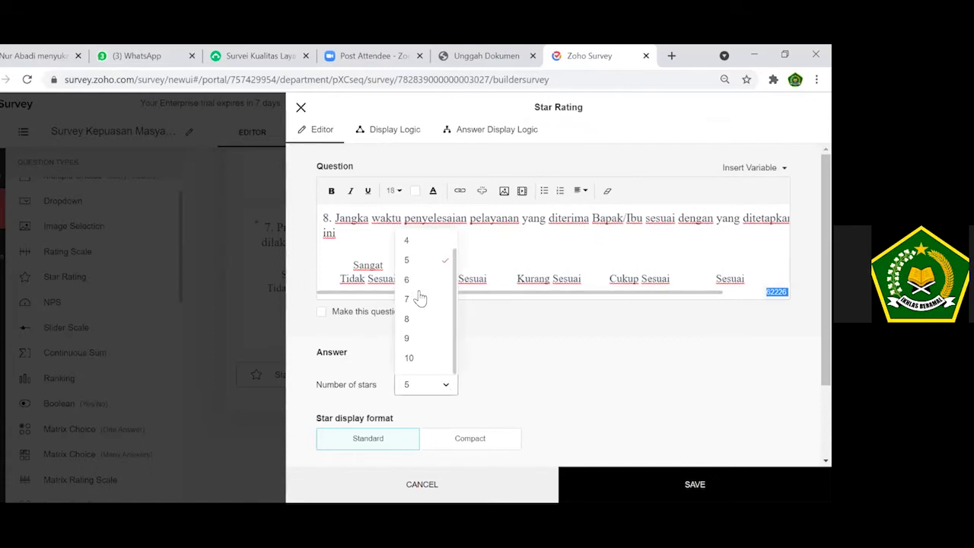
key("Return")
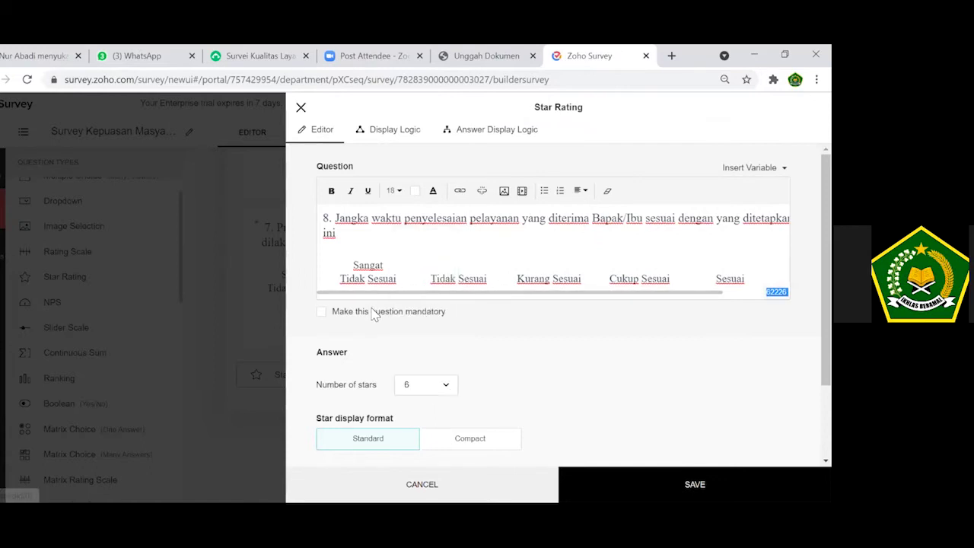
left_click(373, 313)
left_click(637, 471)
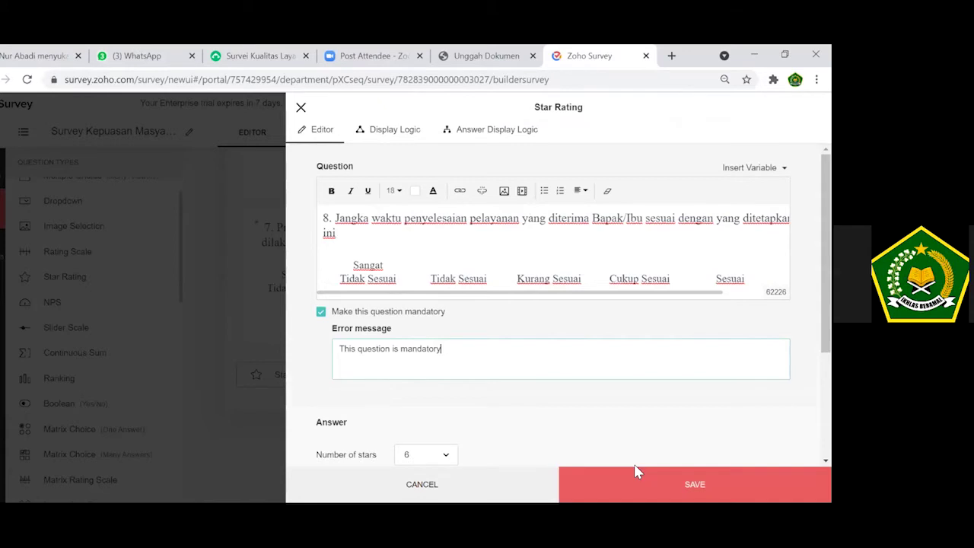
scroll(638, 472, "down", 2)
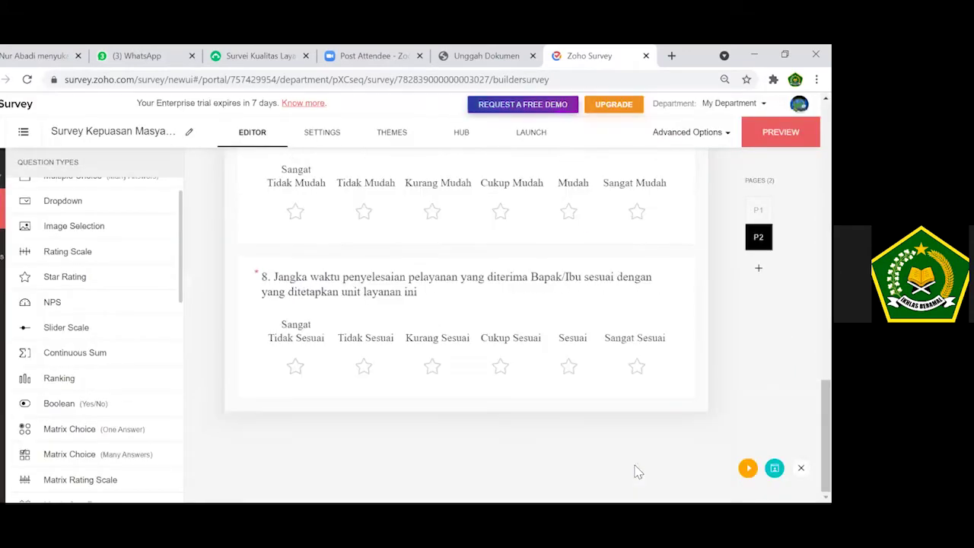
Start a new star rating question and select question 9 with its labels in SurveyMonkey.
left_click(81, 276)
left_click(251, 56)
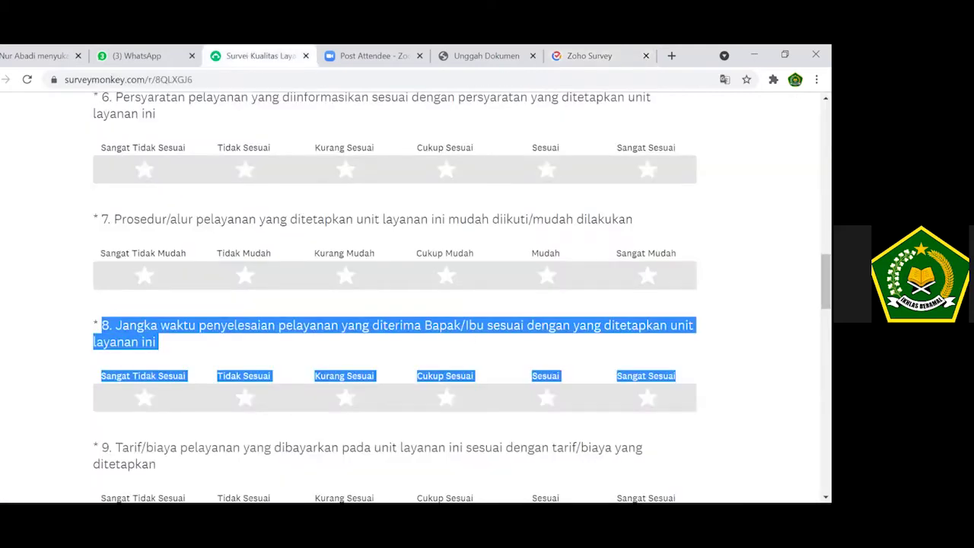
scroll(462, 298, "down", 1)
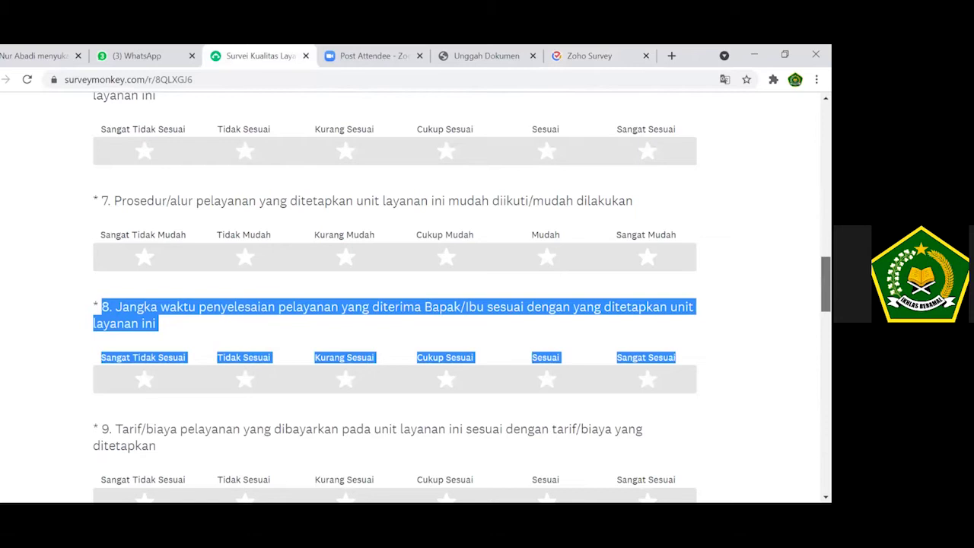
scroll(394, 296, "down", 4)
scroll(97, 192, "up", 1)
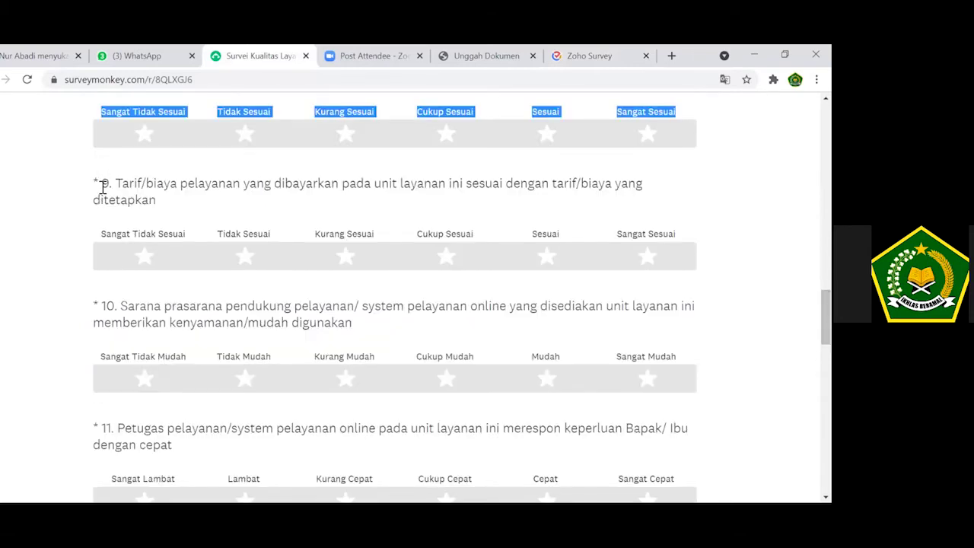
left_click(493, 205)
left_click_drag(102, 183, 678, 235)
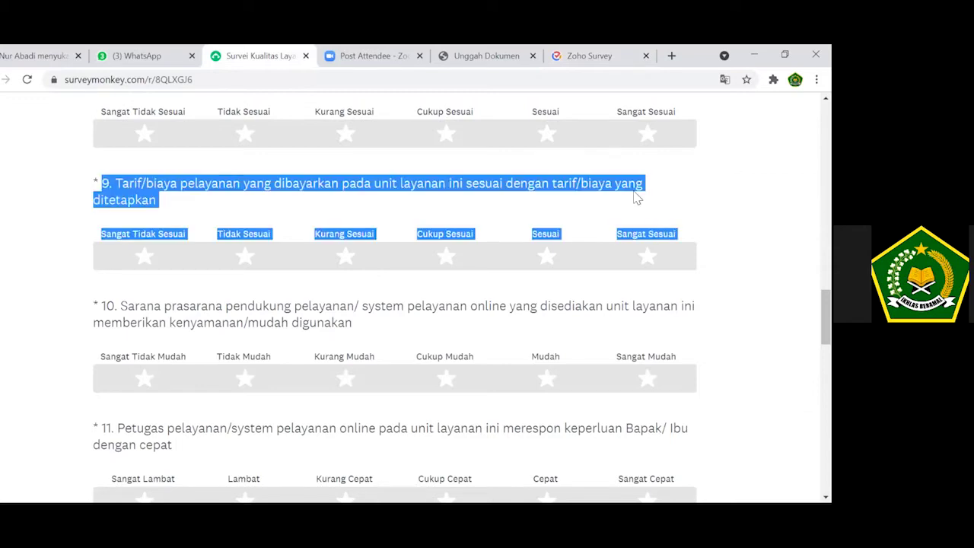
Paste question 9 on service fees, give it six stars, make it mandatory and save.
left_click(579, 56)
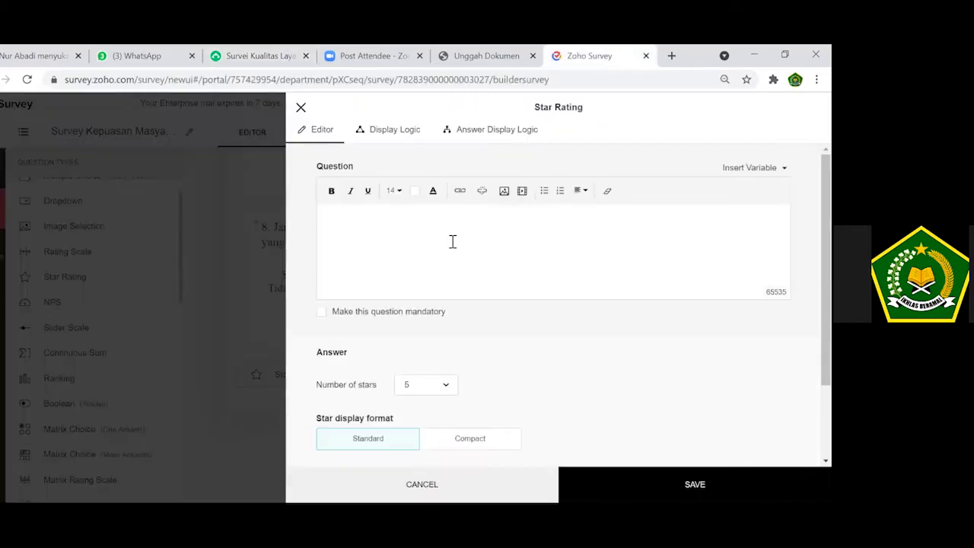
key("ctrl+v")
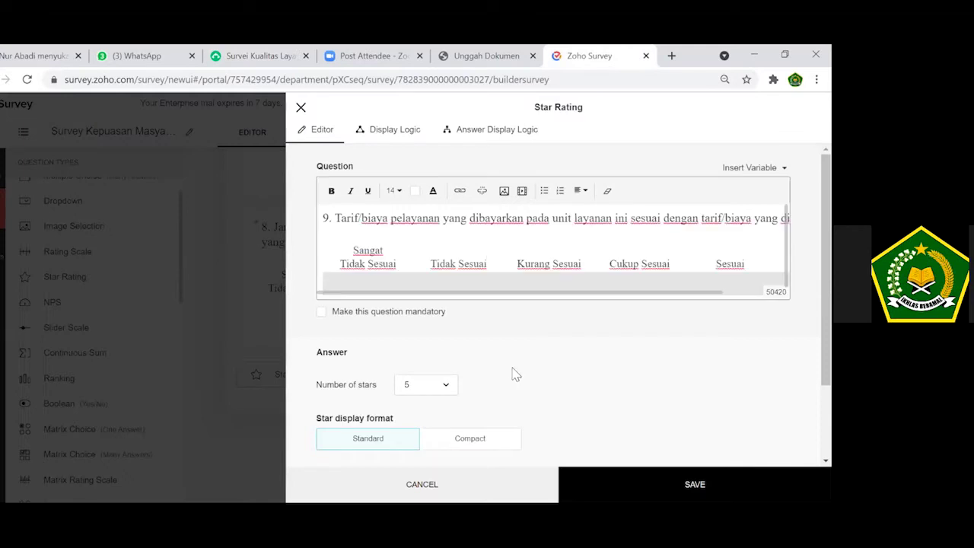
left_click(448, 388)
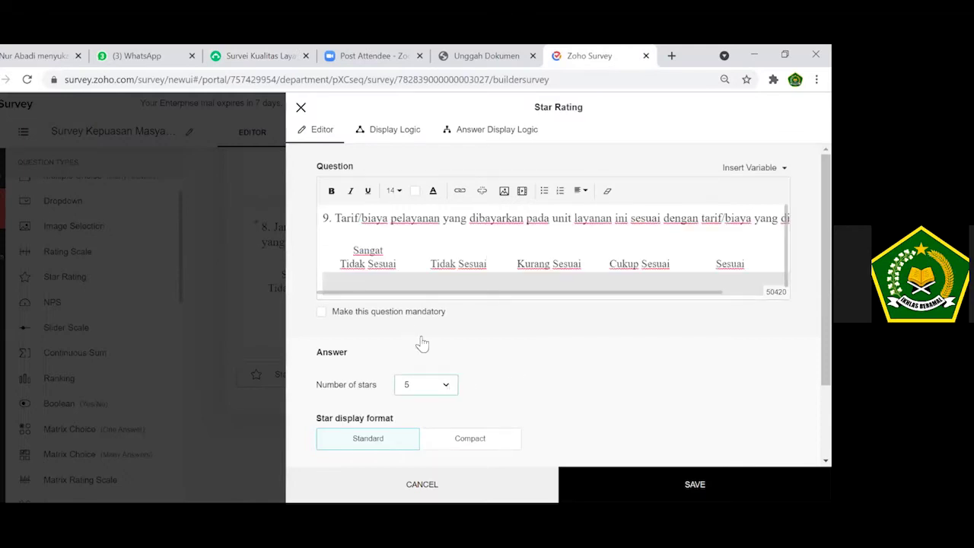
left_click(409, 280)
left_click(395, 312)
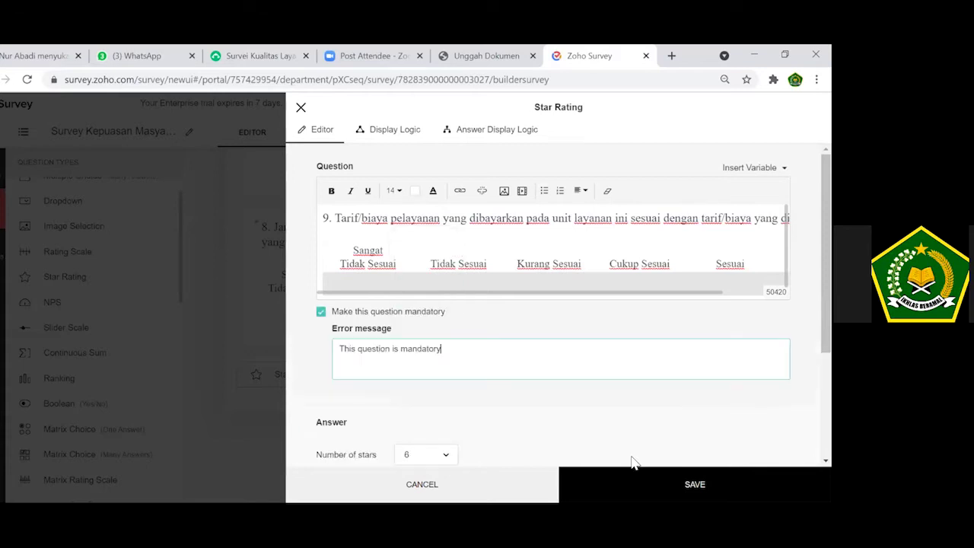
left_click(632, 466)
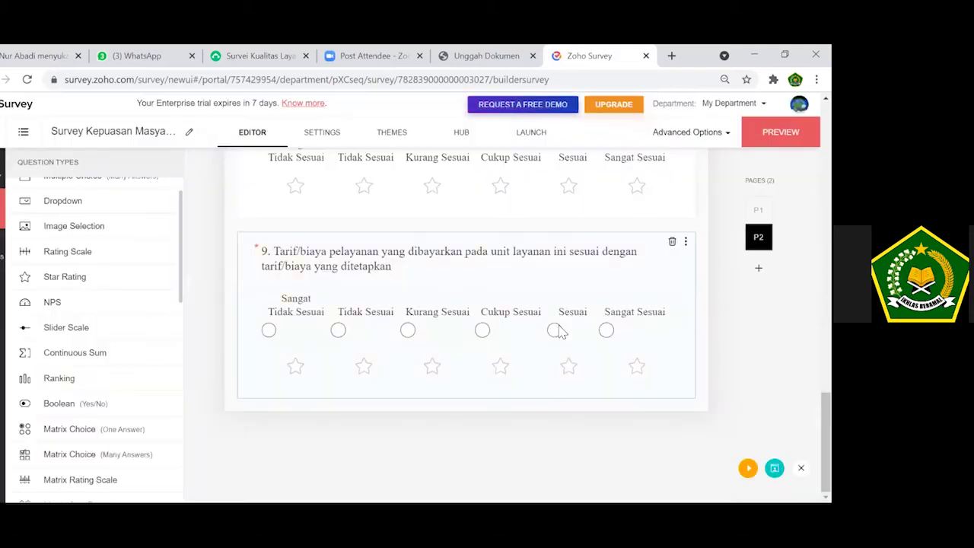
Delete the stray answer circle from question 9's text and save it again.
left_click(557, 332)
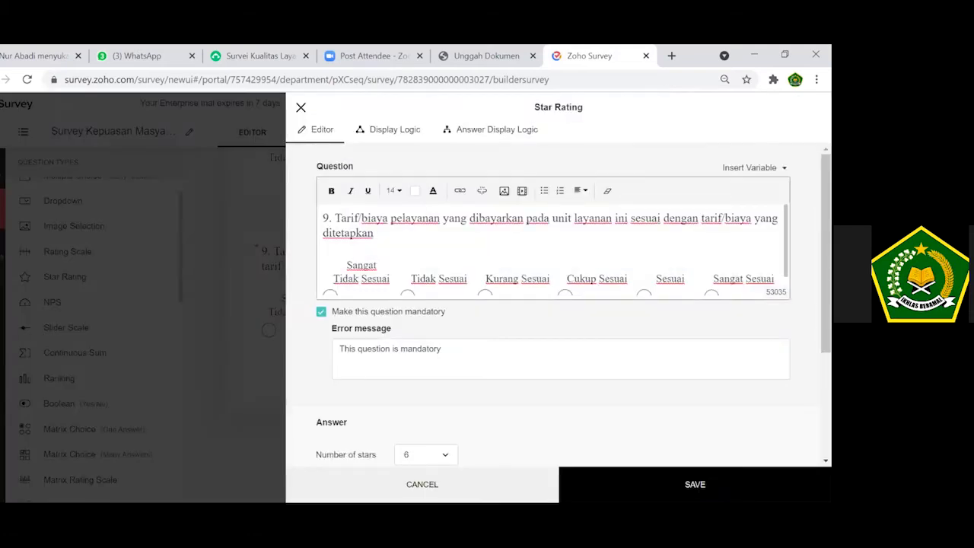
scroll(487, 287, "down", 1)
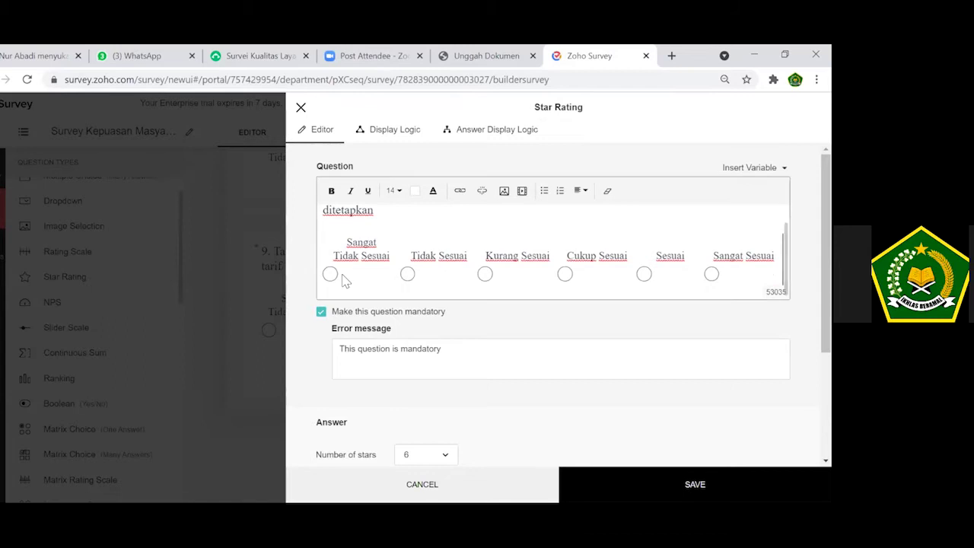
key("BackSpace")
key("BackSpace")
key("BackSpace")
key("BackSpace")
key("BackSpace")
key("BackSpace")
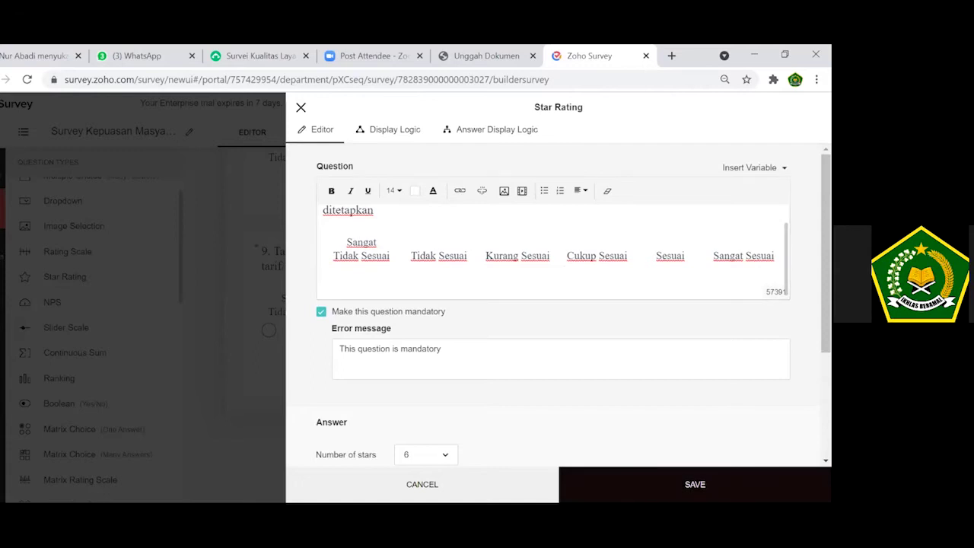
left_click(695, 485)
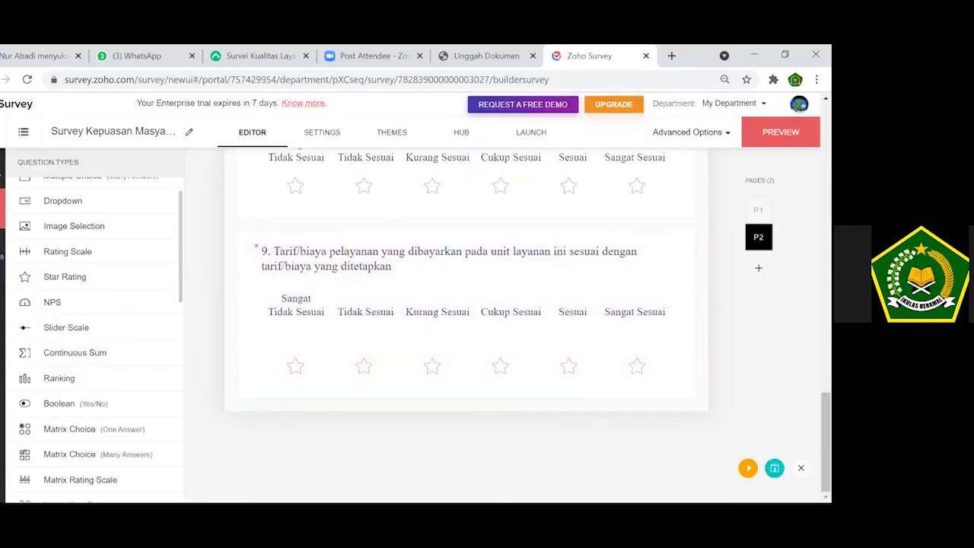
Start a new star rating question and select question 10 with its labels in SurveyMonkey.
left_click(105, 280)
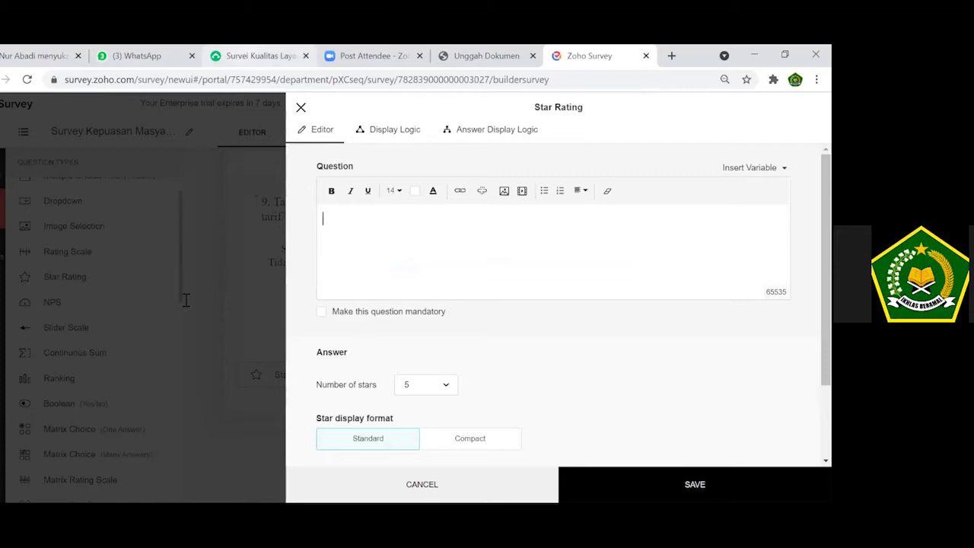
left_click(259, 56)
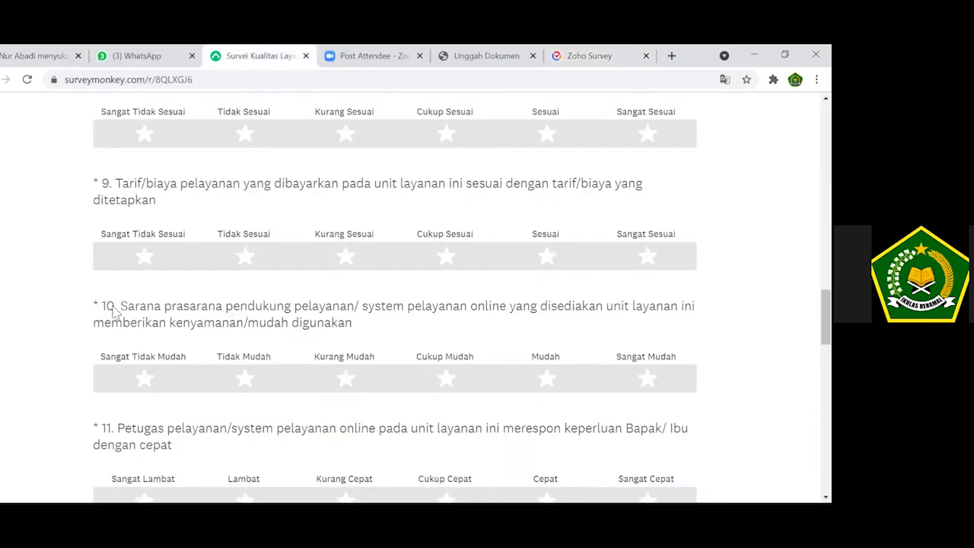
left_click_drag(103, 307, 675, 359)
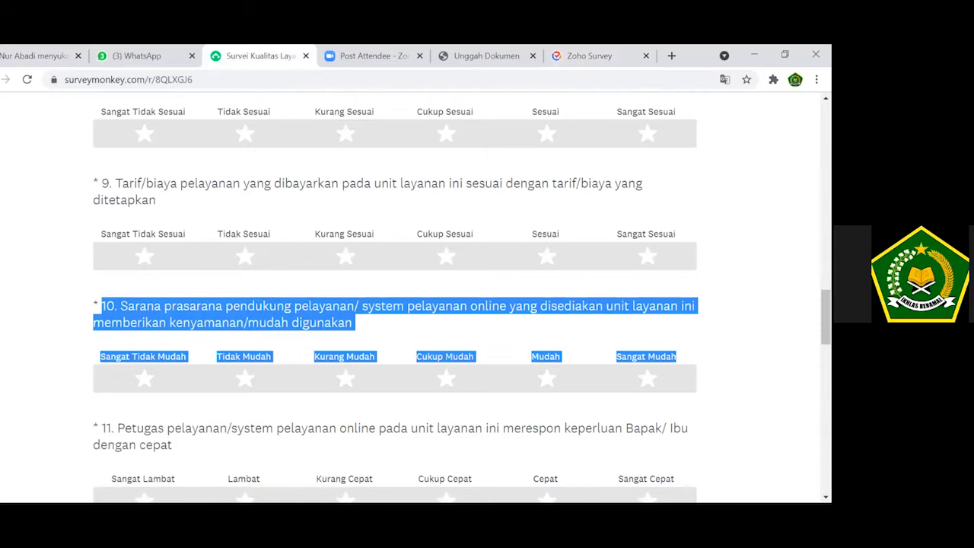
scroll(826, 316, "down", 2)
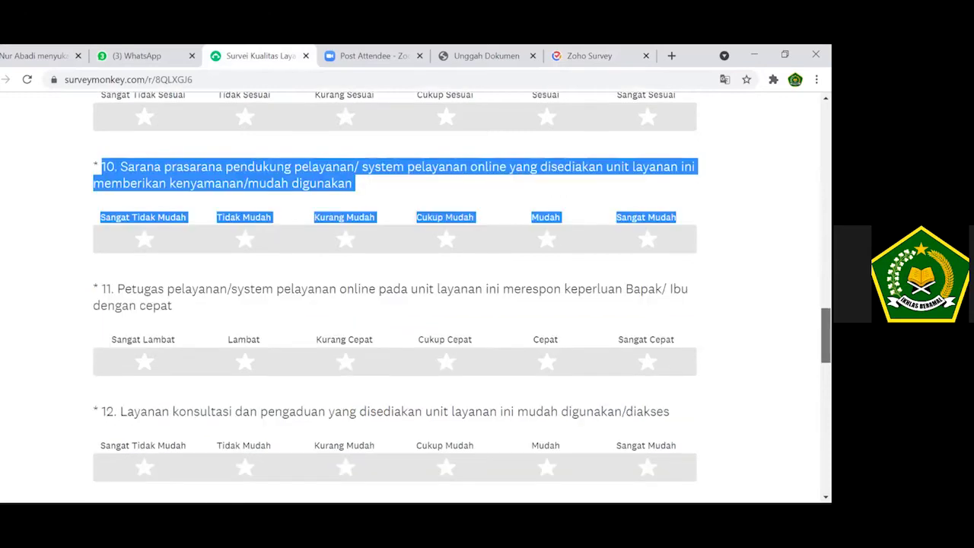
scroll(825, 335, "down", 8)
scroll(826, 335, "down", 6)
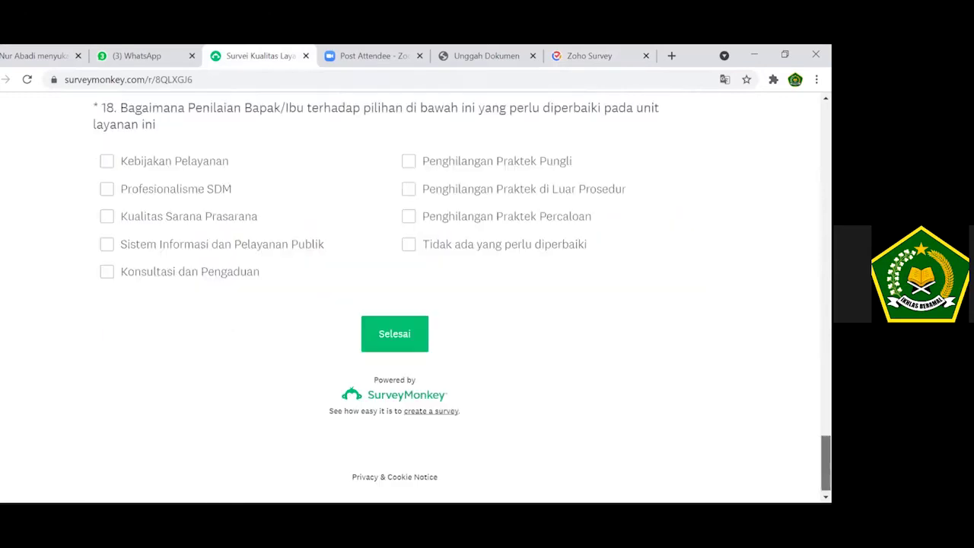
scroll(826, 335, "up", 12)
scroll(563, 256, "up", 3)
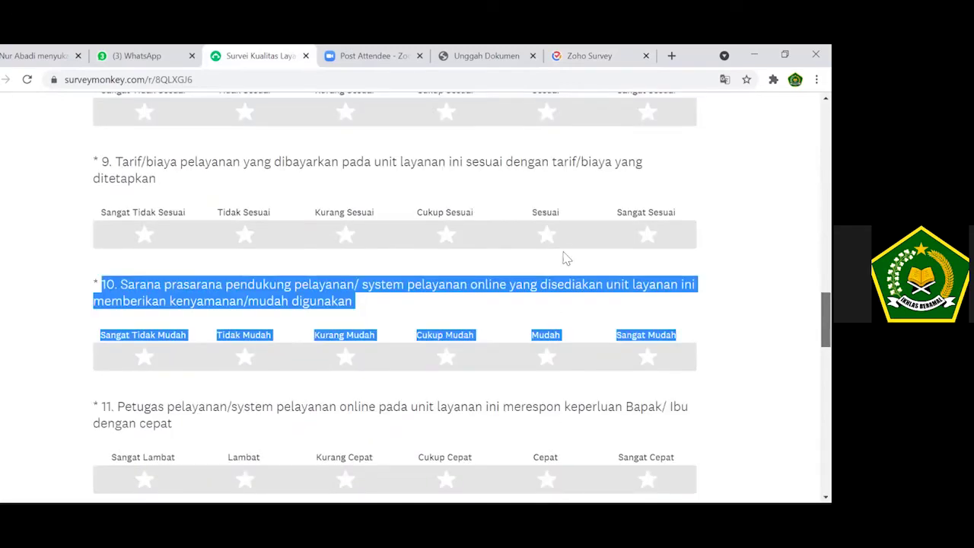
Paste question 10 on supporting facilities, make it mandatory with six stars, and save.
left_click(578, 55)
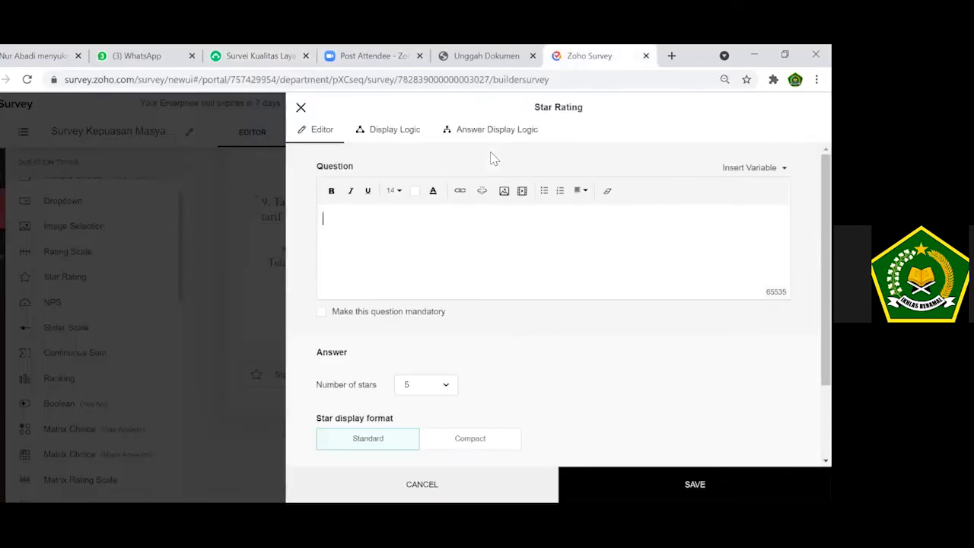
key("ctrl+v")
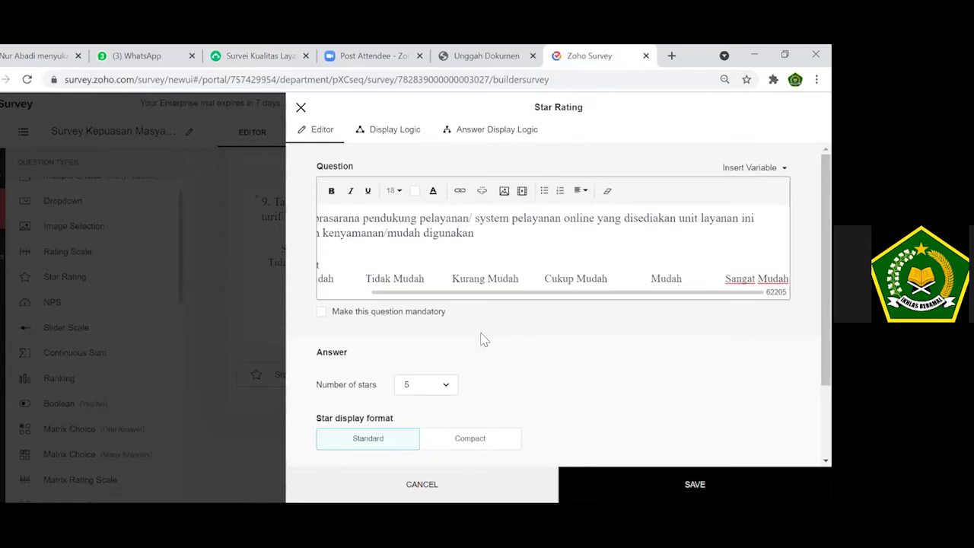
left_click(407, 314)
left_click(448, 457)
left_click(429, 352)
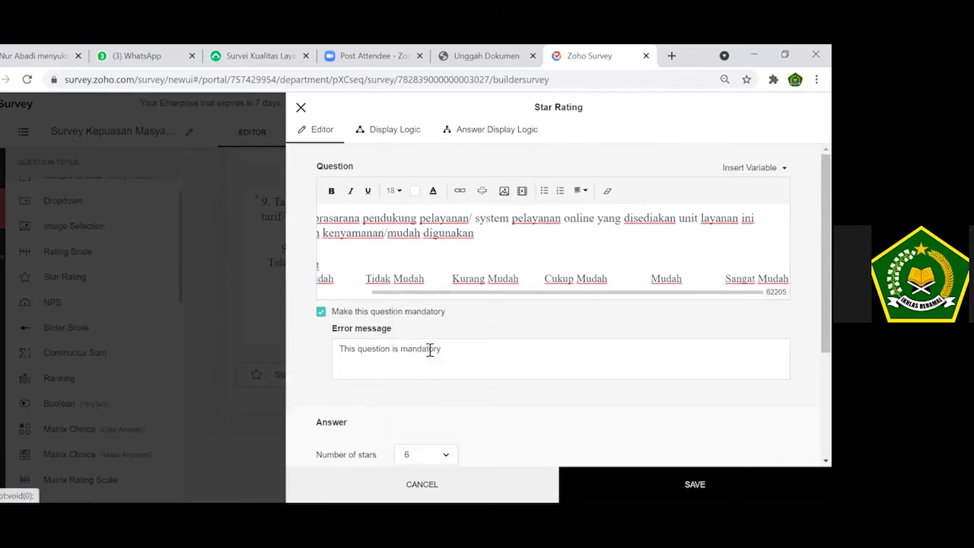
scroll(559, 304, "down", 3)
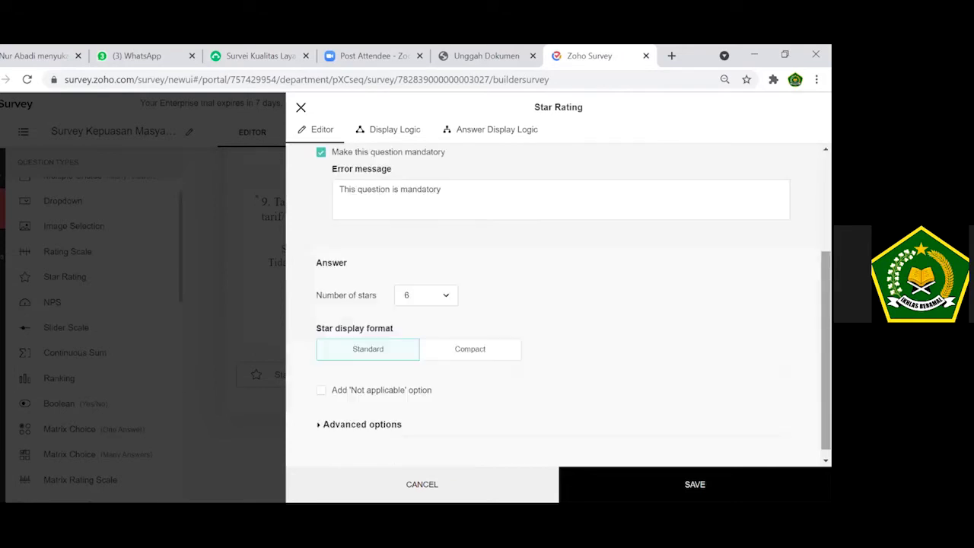
left_click(694, 484)
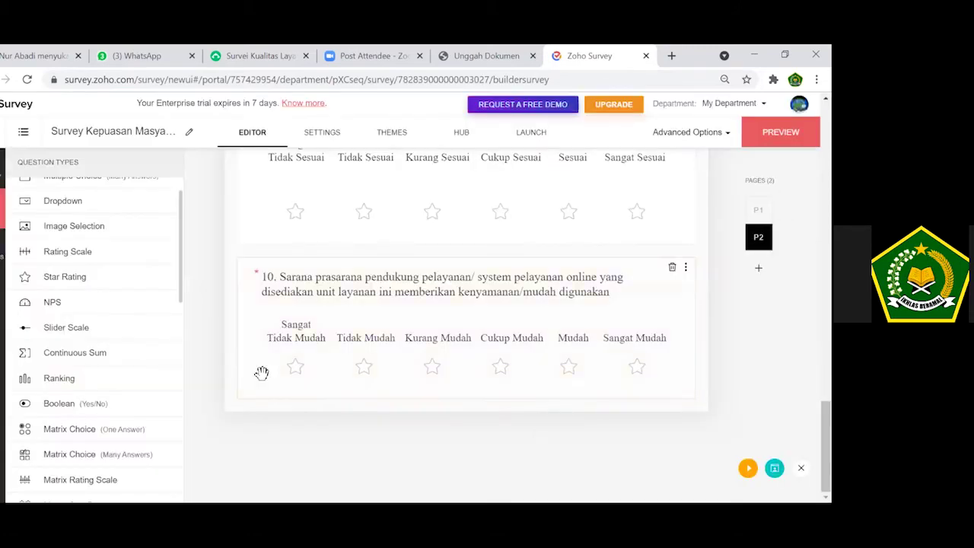
Start a new star rating question and select question 11 through Sangat Cepat in SurveyMonkey.
left_click(87, 287)
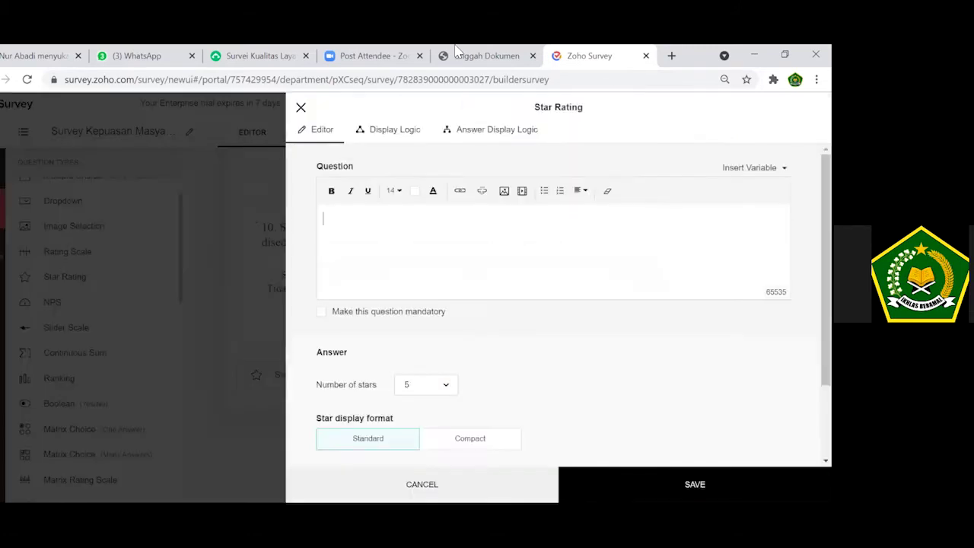
left_click(255, 55)
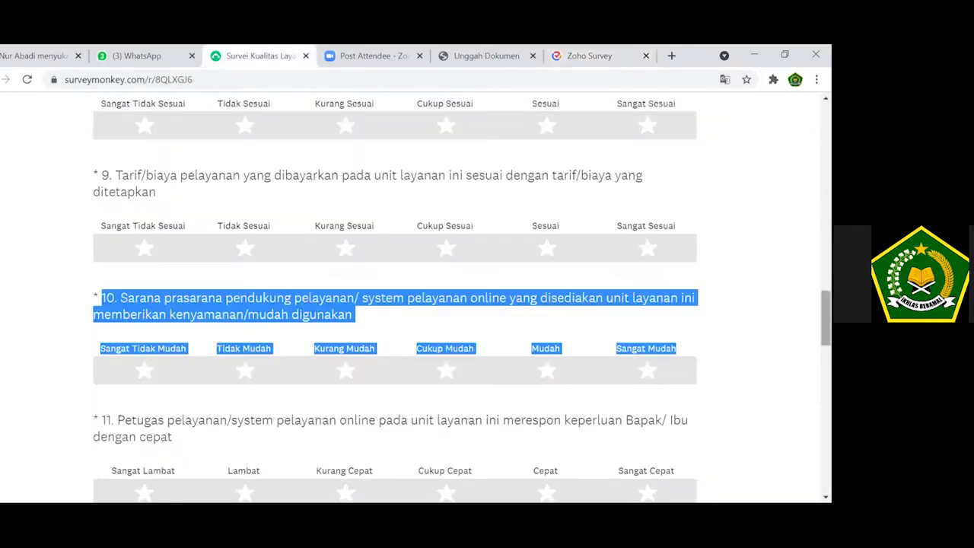
left_click_drag(825, 318, 825, 339)
scroll(102, 210, "down", 1)
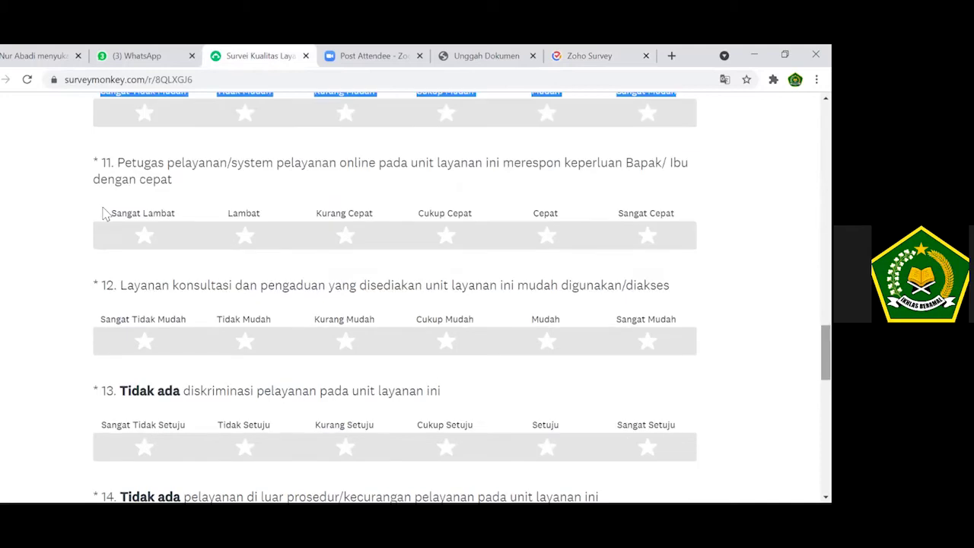
left_click(102, 167)
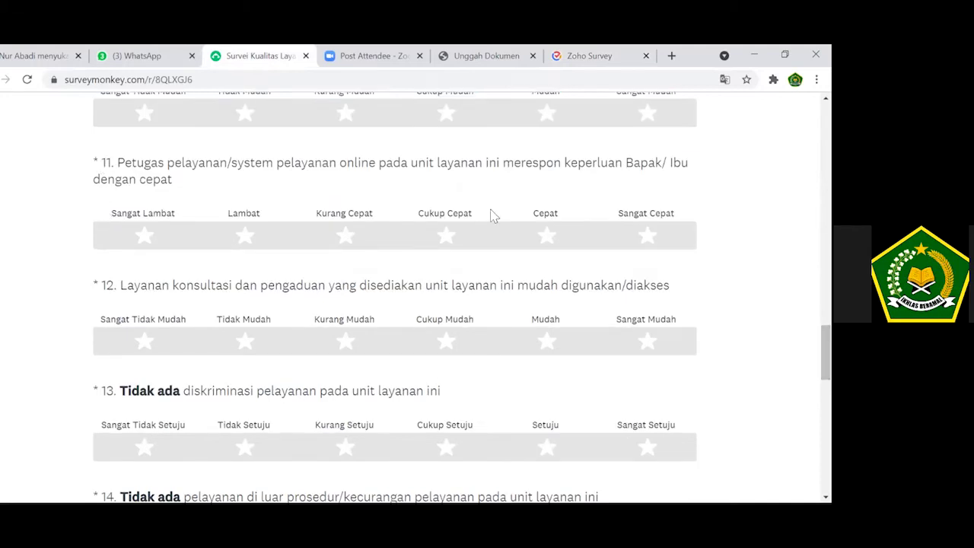
left_click(618, 214, "shift")
left_click(674, 214, "shift")
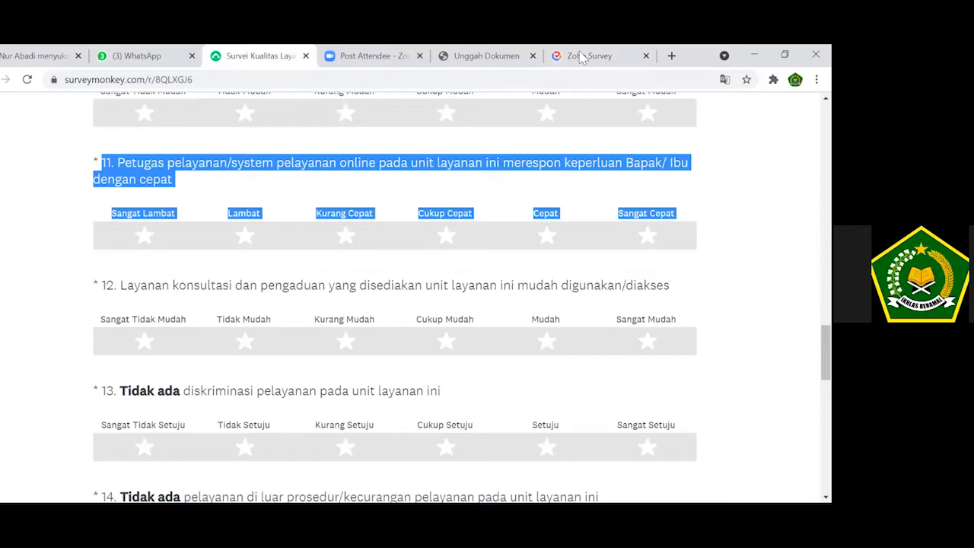
Paste question 11 on staff response speed, make it mandatory with six stars, and save.
key("ctrl+6")
key("ctrl+v")
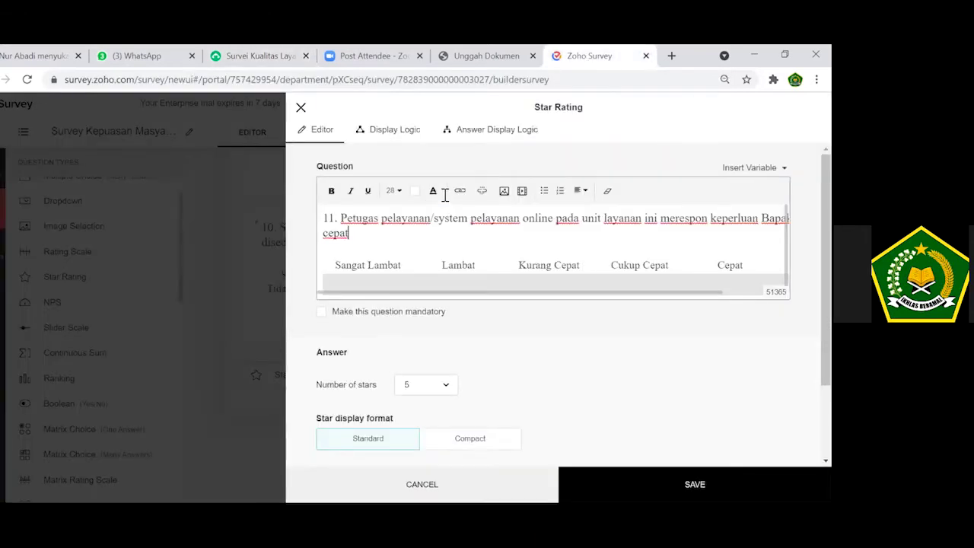
left_click(398, 315)
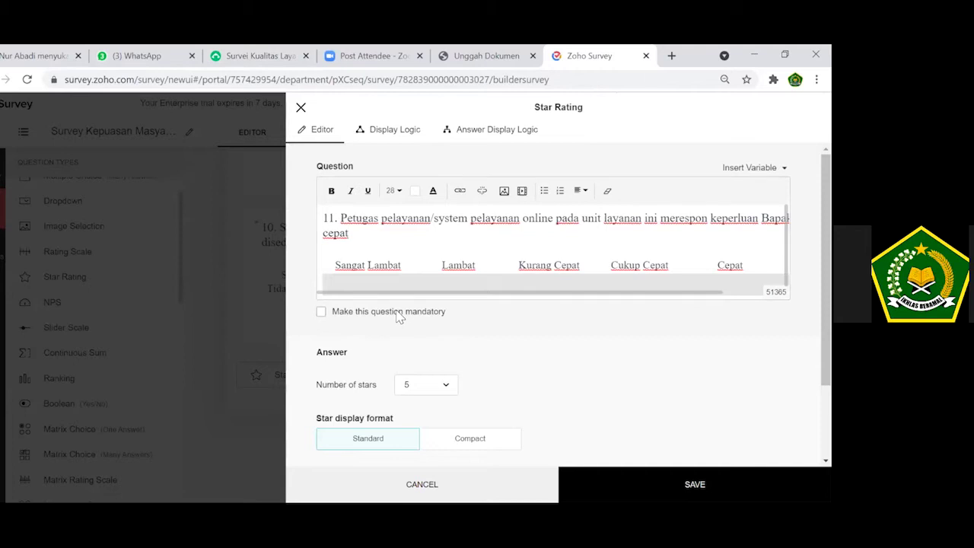
left_click(452, 457)
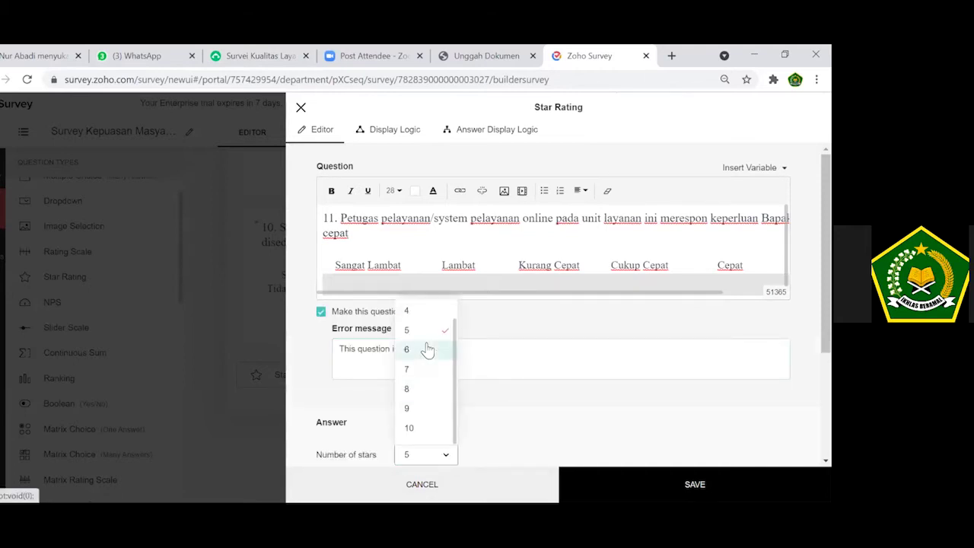
left_click(428, 349)
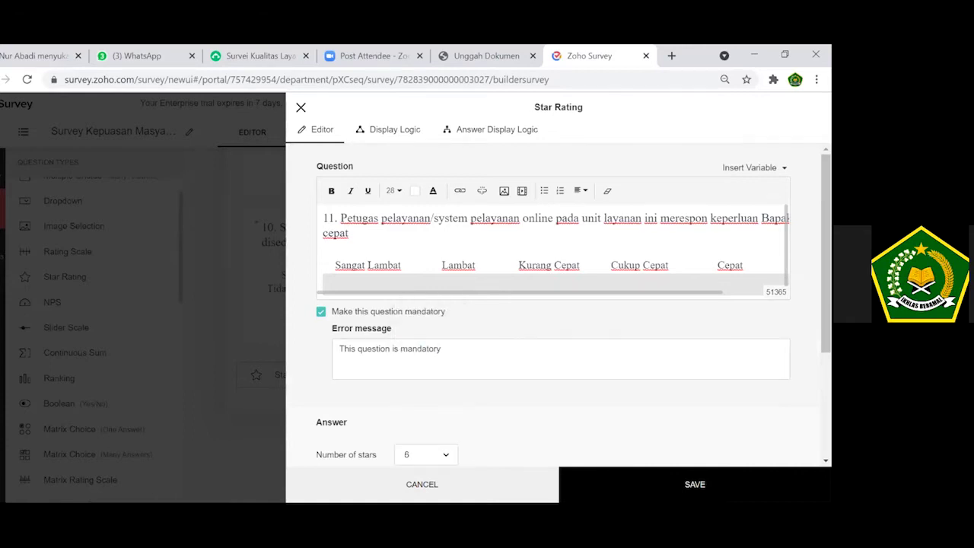
scroll(553, 238, "down", 1)
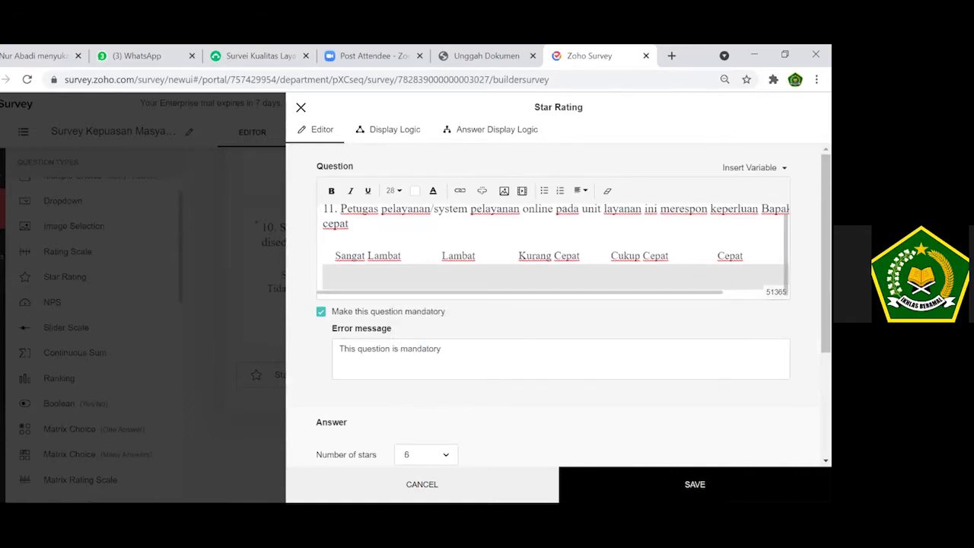
scroll(558, 304, "down", 3)
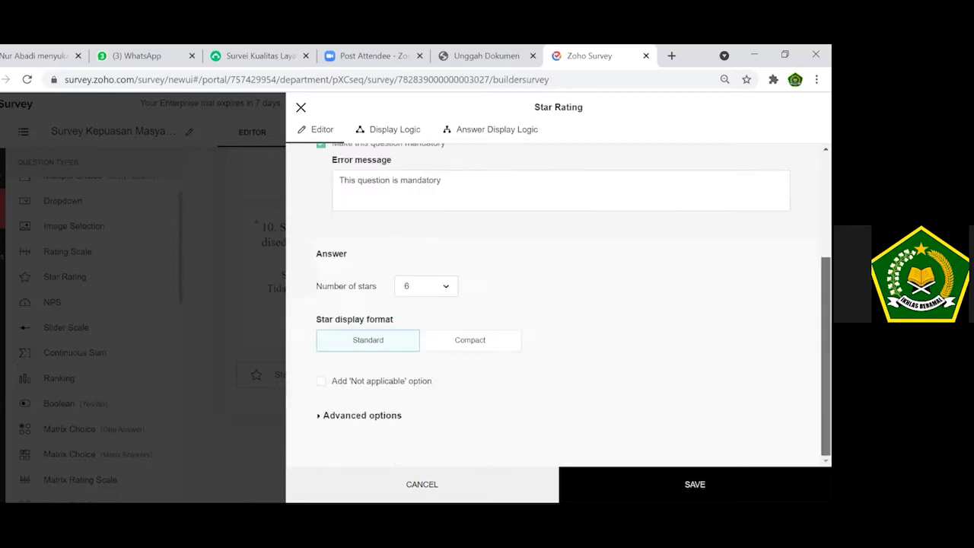
left_click(742, 480)
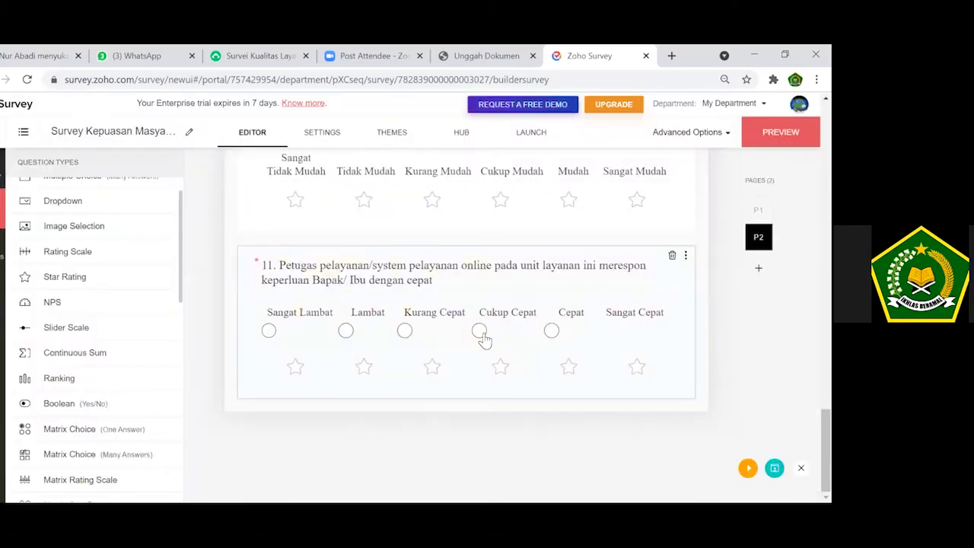
Remove the stray circles under Sangat Lambat, Lambat, Kurang Cepat and Cukup Cepat, then save.
left_click(483, 334)
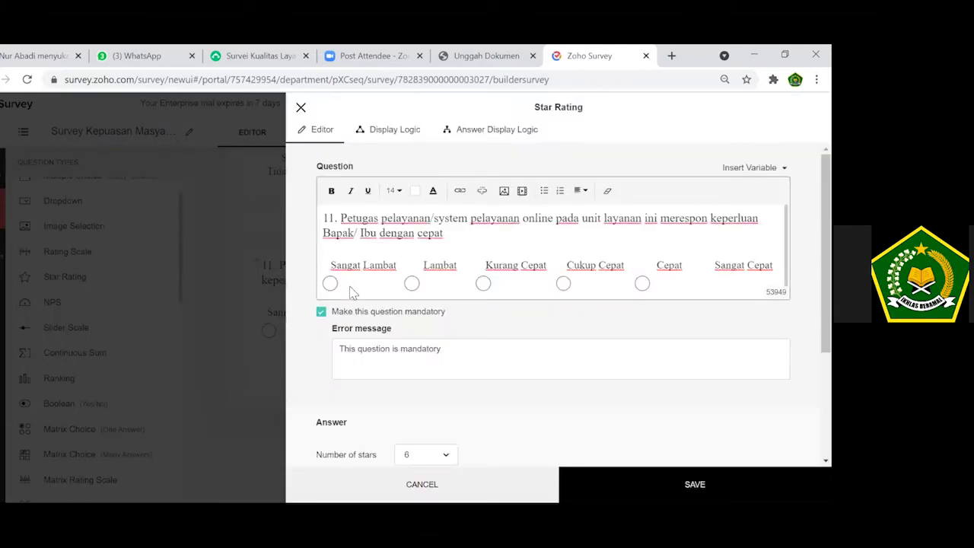
key("BackSpace")
key("Delete")
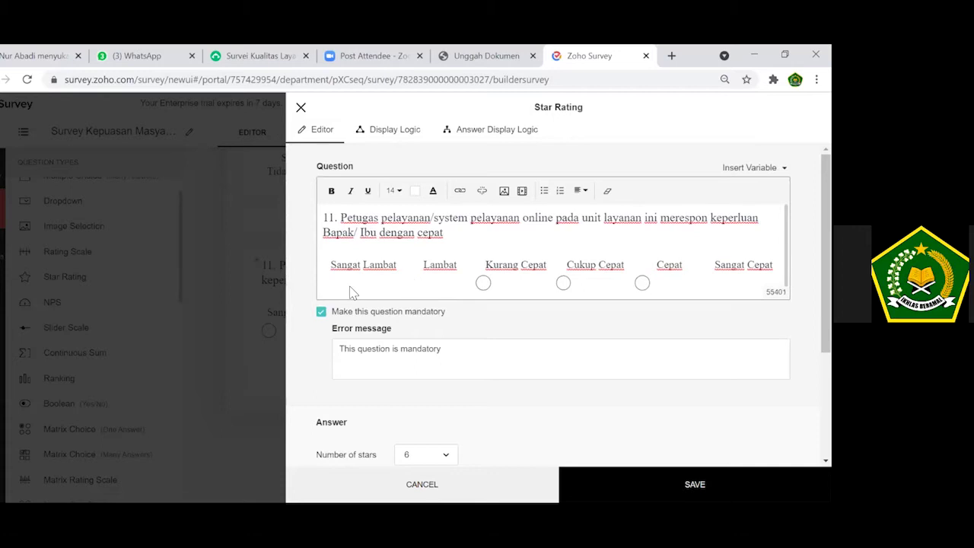
key("Right")
key("BackSpace")
key("Delete")
key("Delete")
scroll(556, 249, "down", 1)
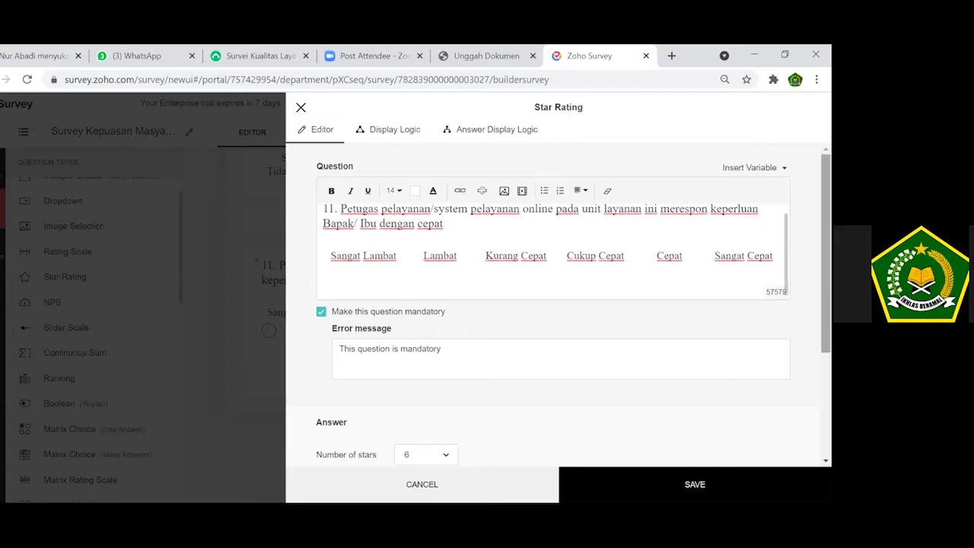
scroll(558, 304, "down", 3)
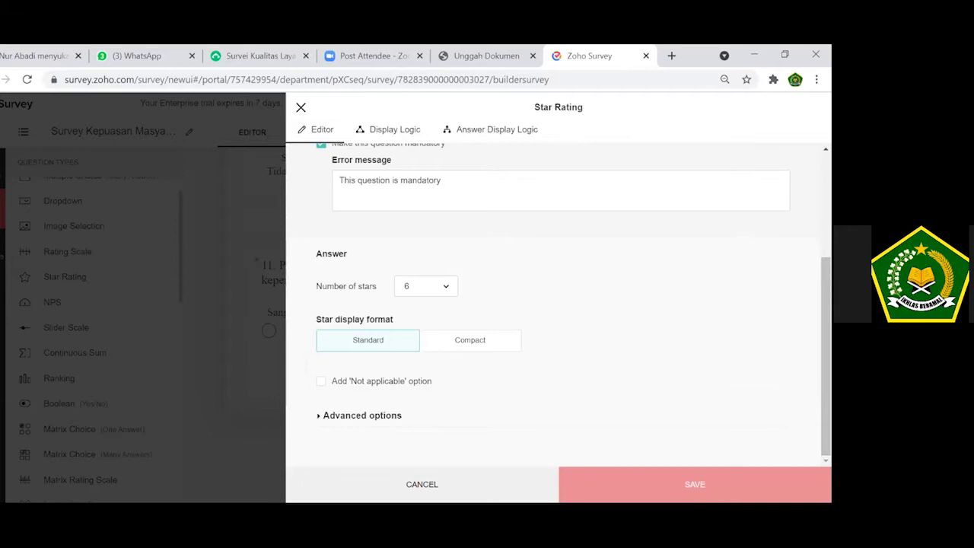
left_click(695, 484)
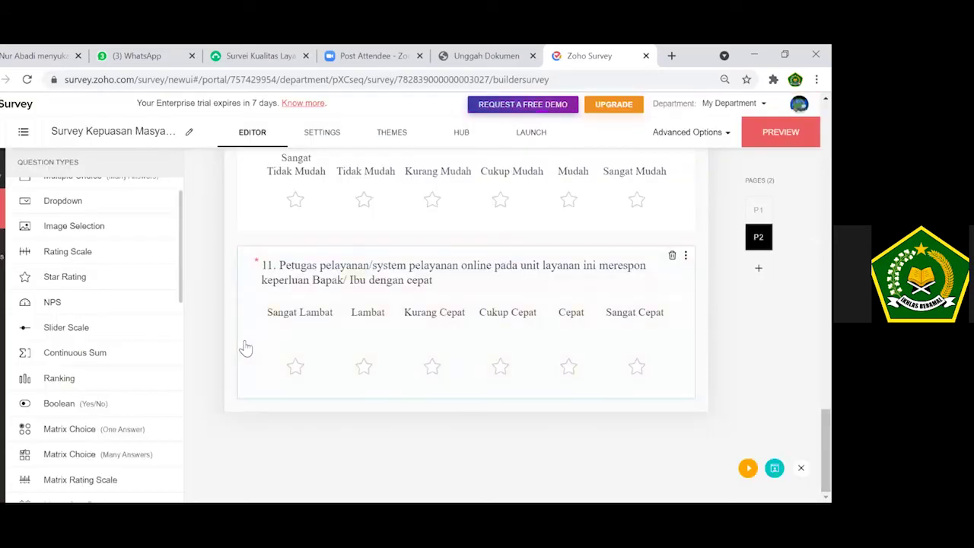
Paste question 12 on consultation services into a new star question, mandatory, with six stars.
left_click(109, 281)
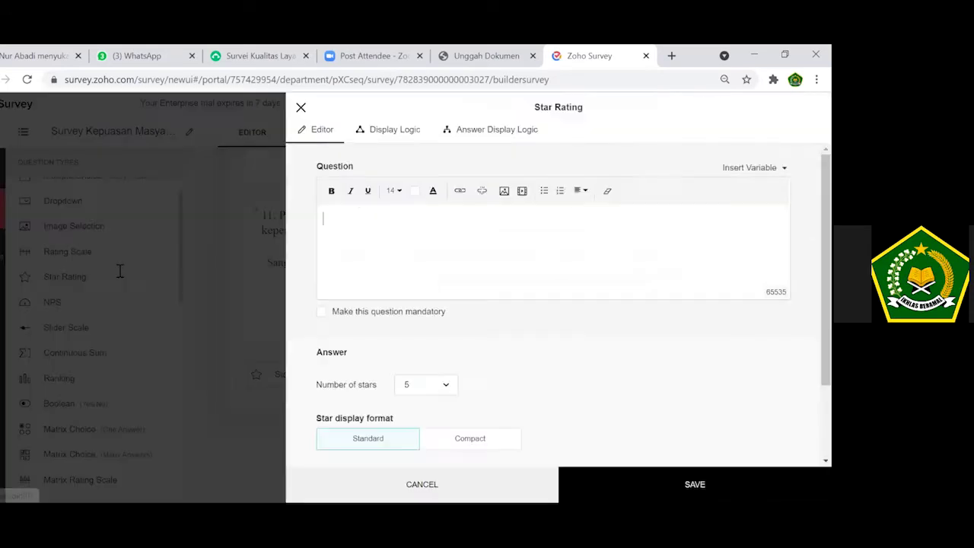
left_click(262, 56)
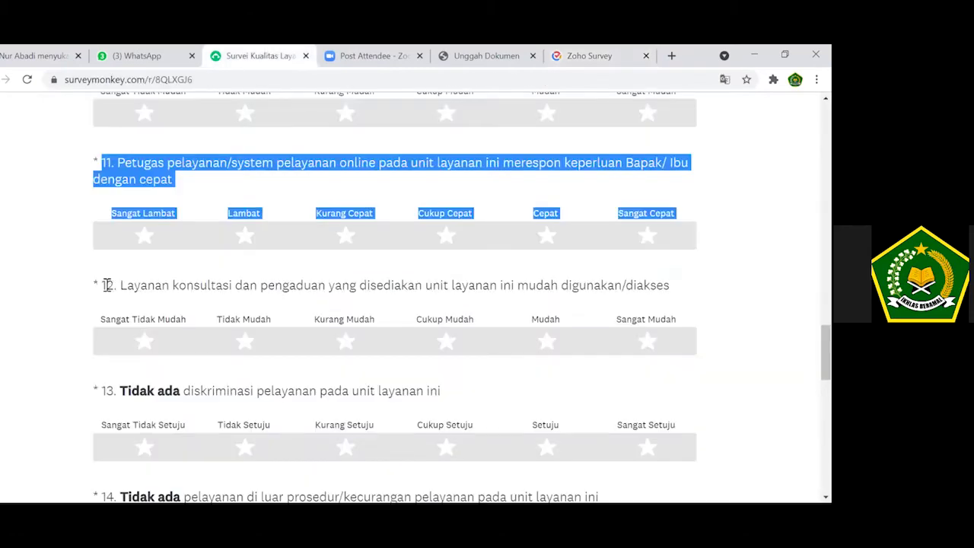
left_click_drag(103, 284, 677, 319)
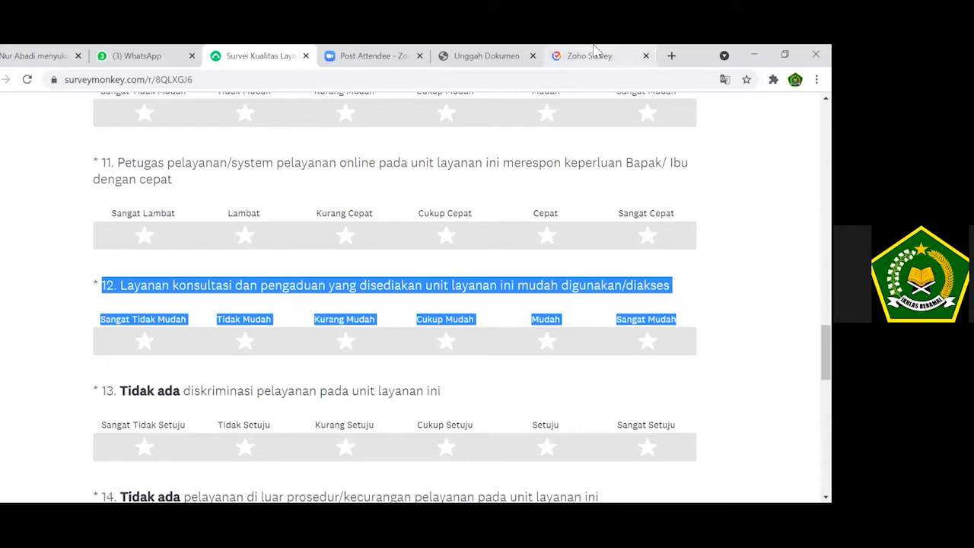
key("ctrl+v")
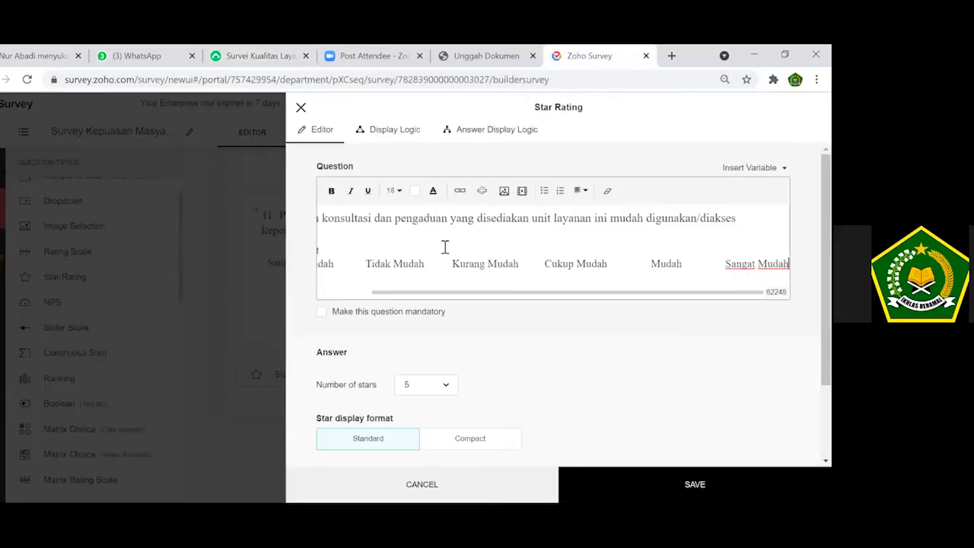
left_click(393, 312)
left_click(448, 459)
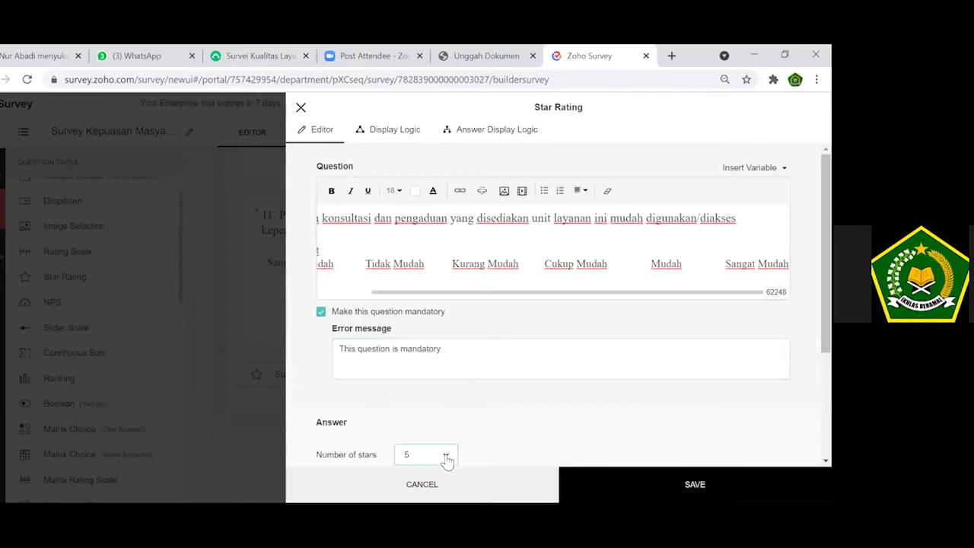
left_click(433, 354)
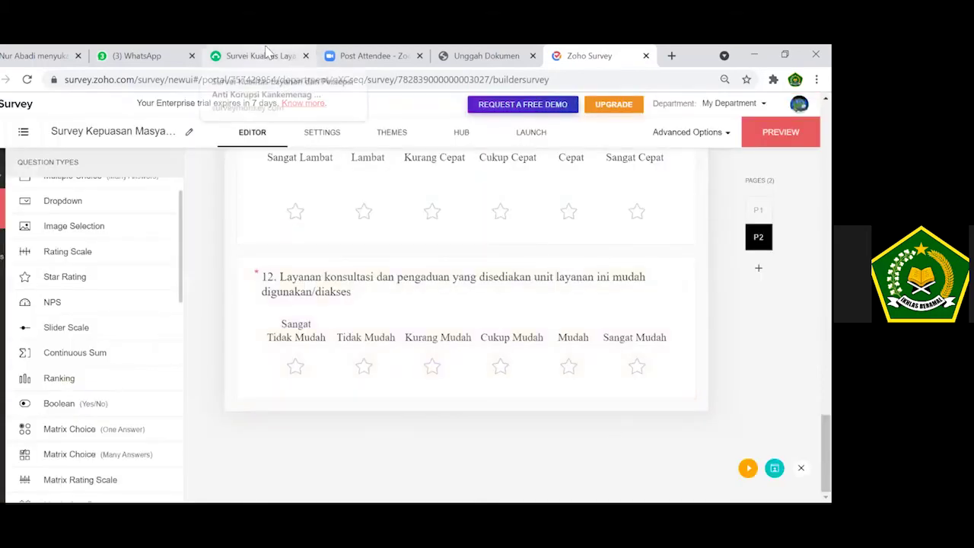
Look over the SurveyMonkey survey's remaining questions, then return to the Zoho builder.
left_click(266, 53)
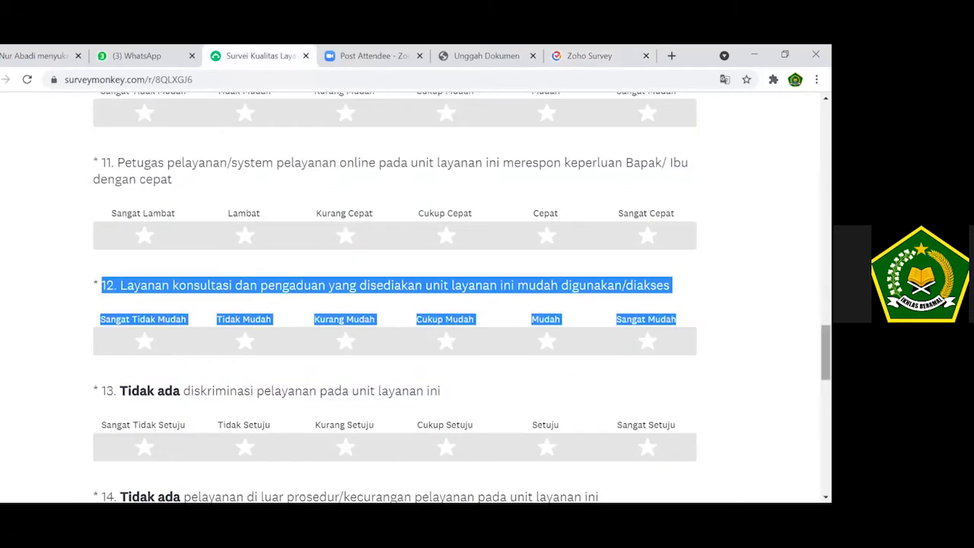
mouse_move(826, 352)
left_mouse_down()
mouse_move(826, 388)
mouse_move(826, 370)
left_mouse_up()
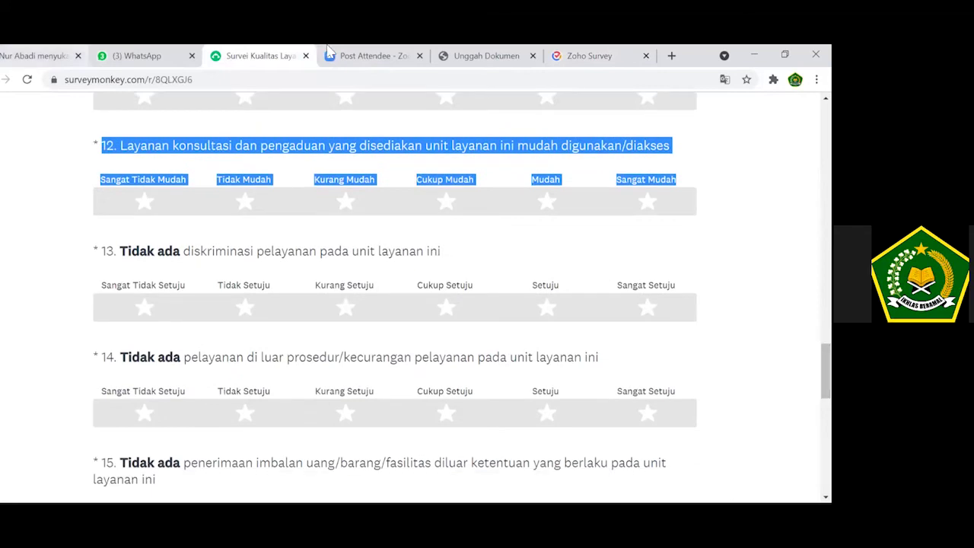
left_click(591, 53)
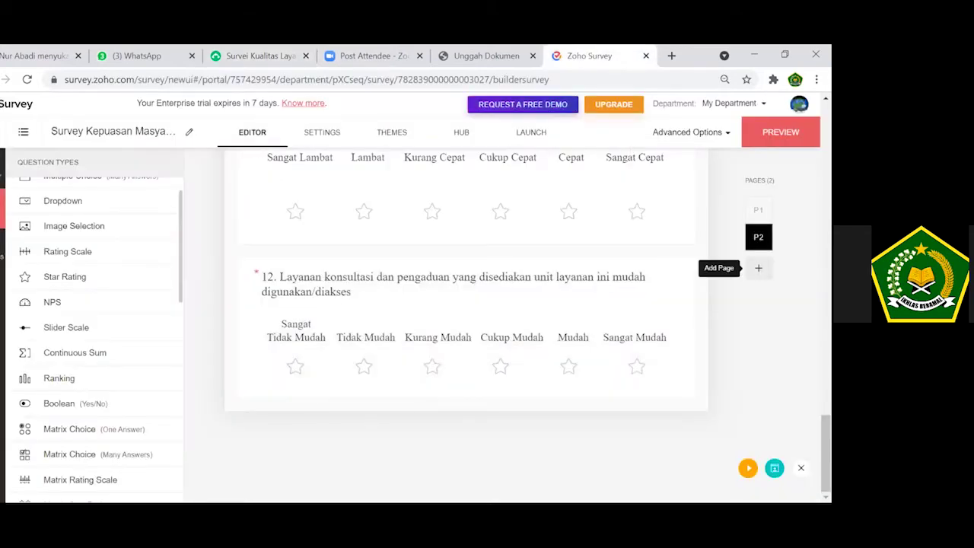
Create a new survey page with the title 'Survey Persepsi Korupsi'.
left_click(758, 268)
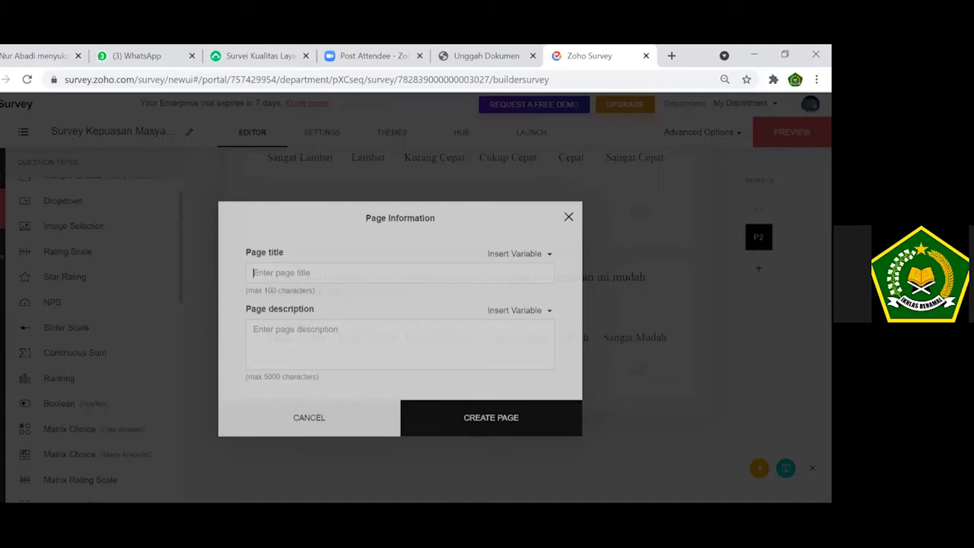
type("SUrv")
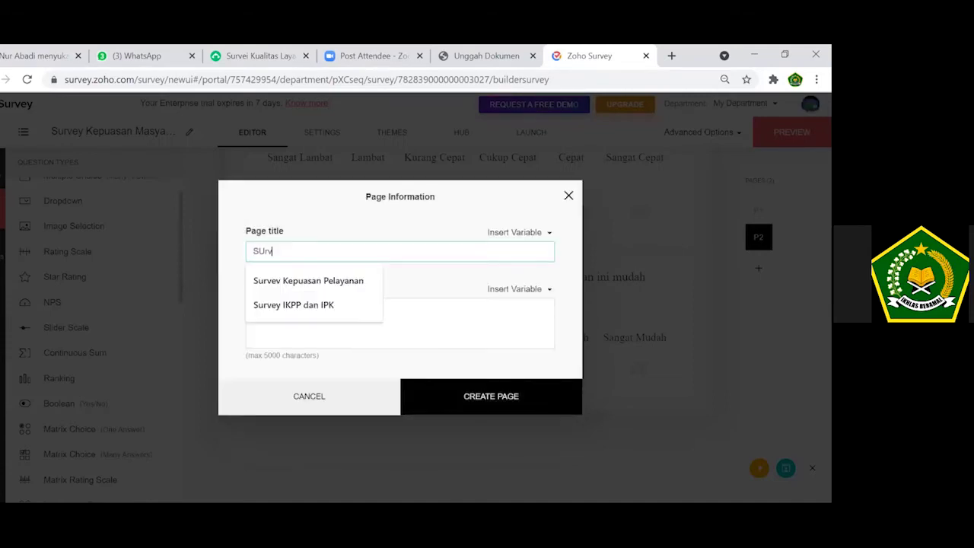
type("ey")
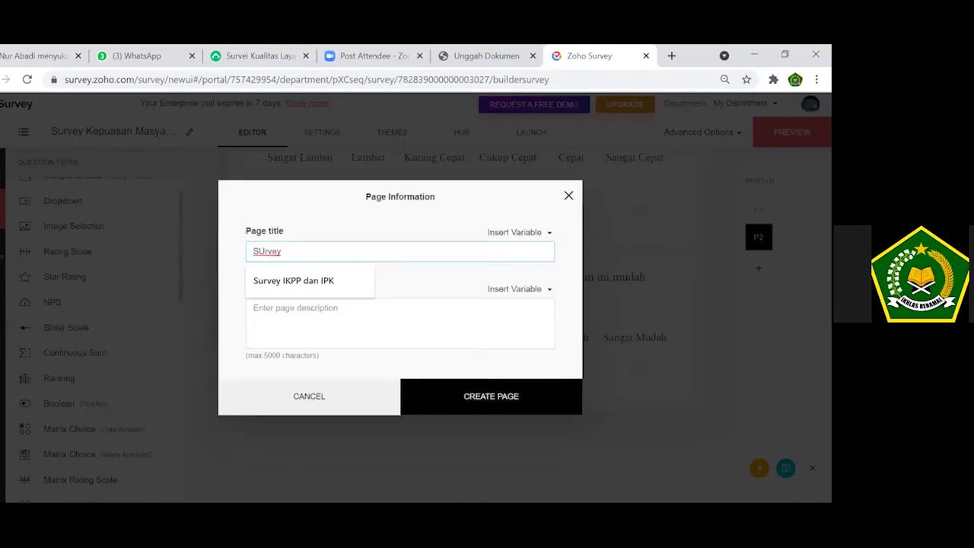
key("BackSpace")
key("BackSpace")
key("BackSpace")
key("BackSpace")
key("BackSpace")
type("ur")
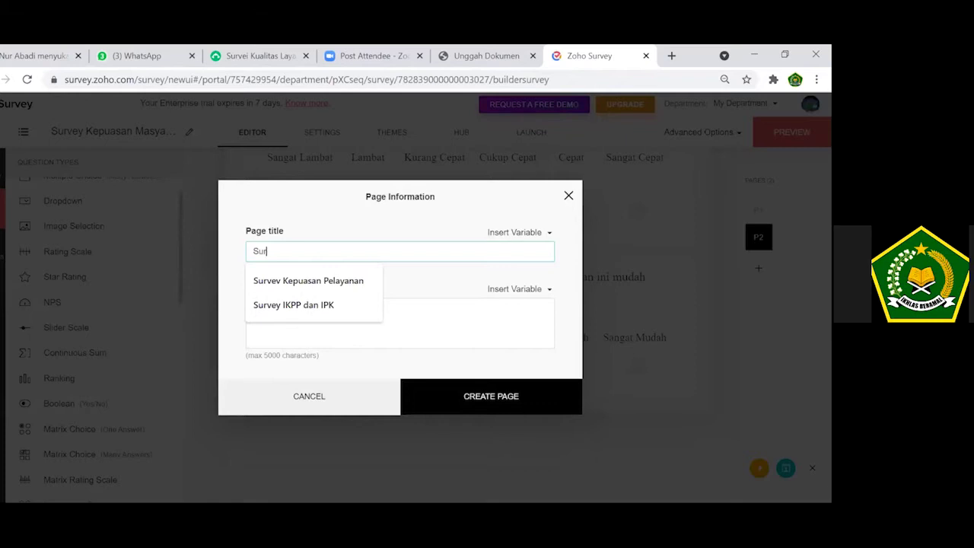
type("vey Perse")
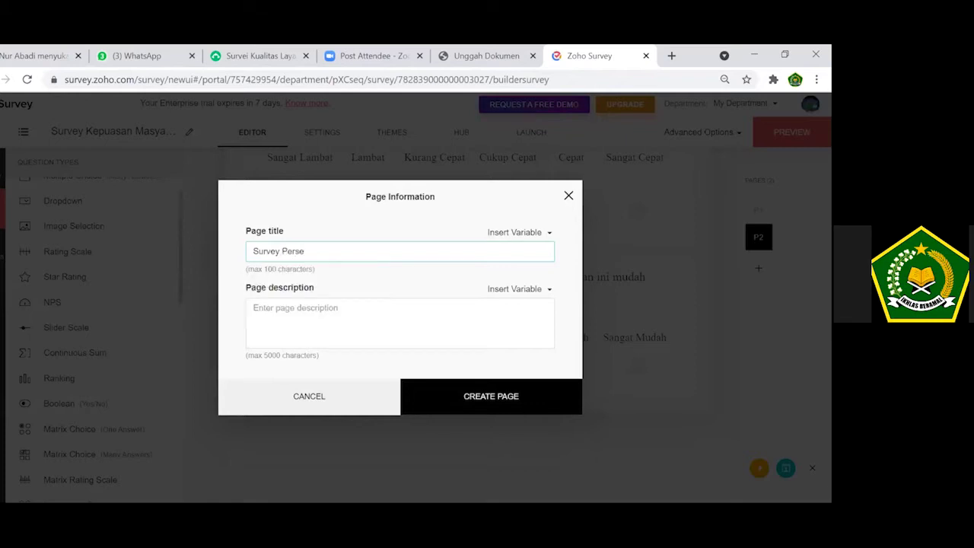
type("psi Korupsi")
left_click(493, 409)
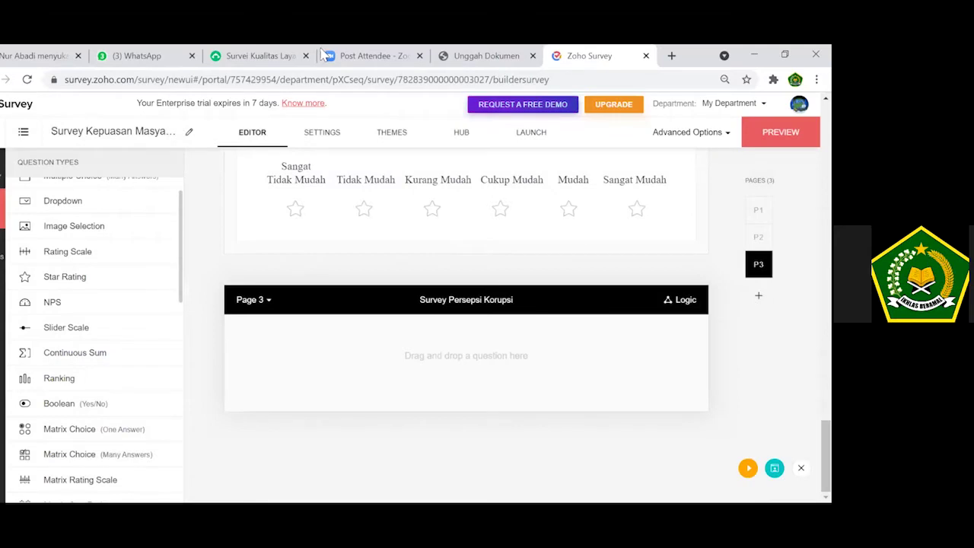
Copy question 13 and its agreement labels from the SurveyMonkey survey.
left_click(236, 58)
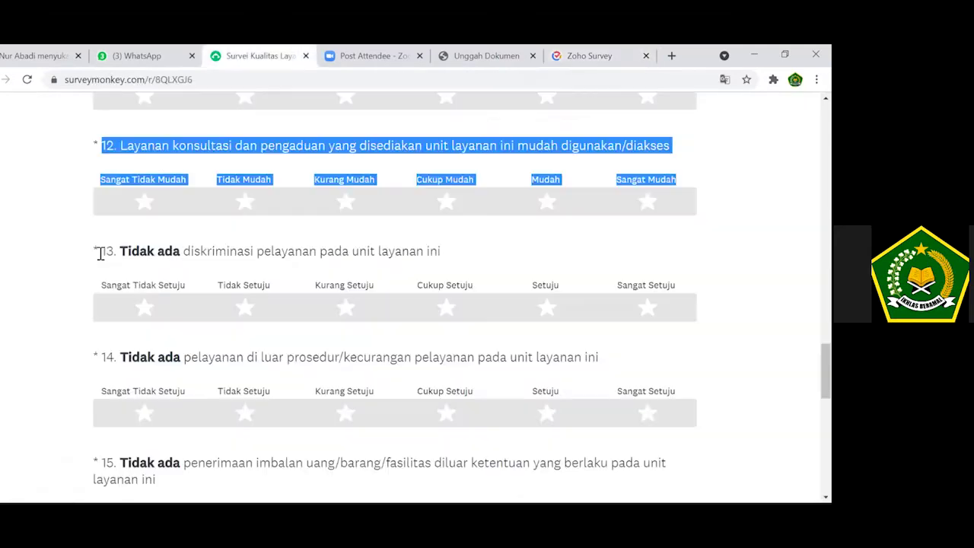
left_click_drag(103, 255, 677, 287)
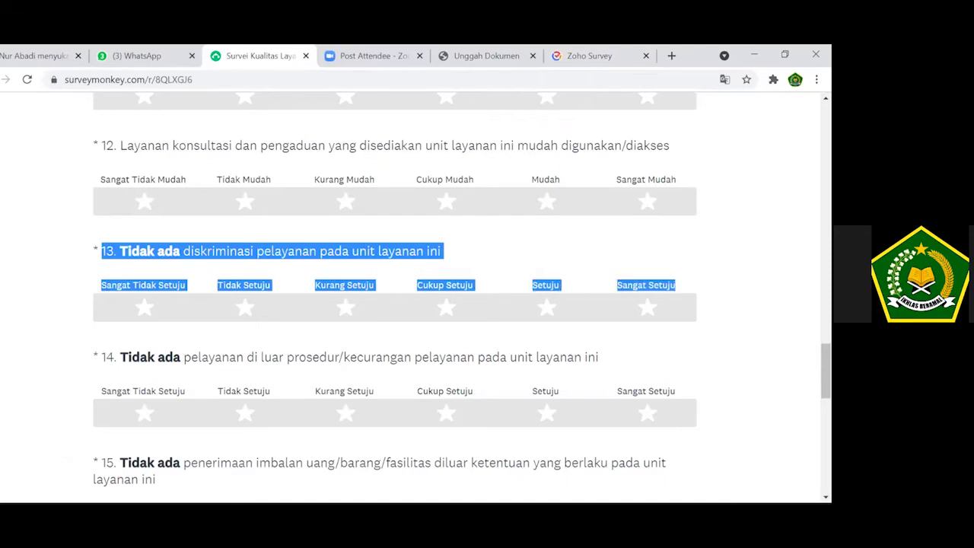
left_click(601, 57)
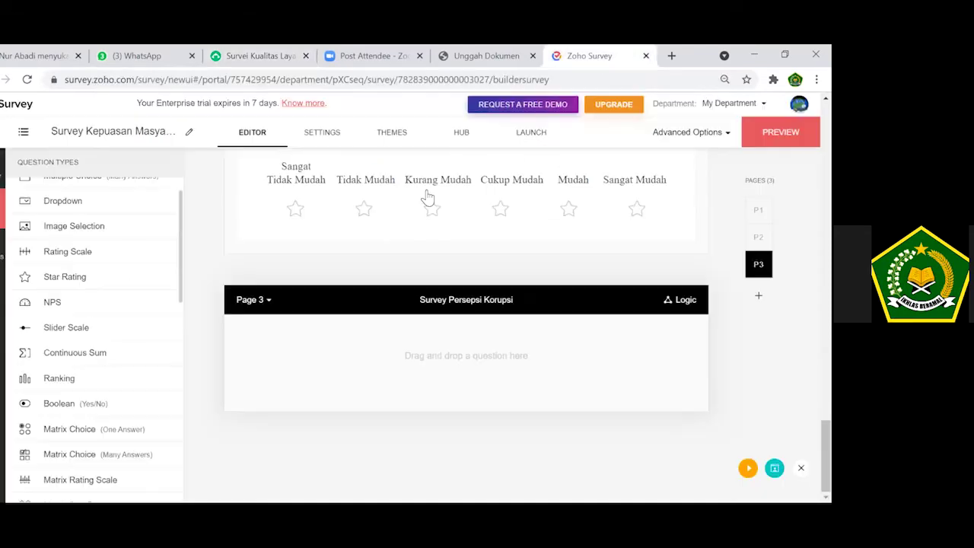
Add question 13 to page 3 as a mandatory six-star rating, then view the Unggah Dokumen page.
left_click(99, 279)
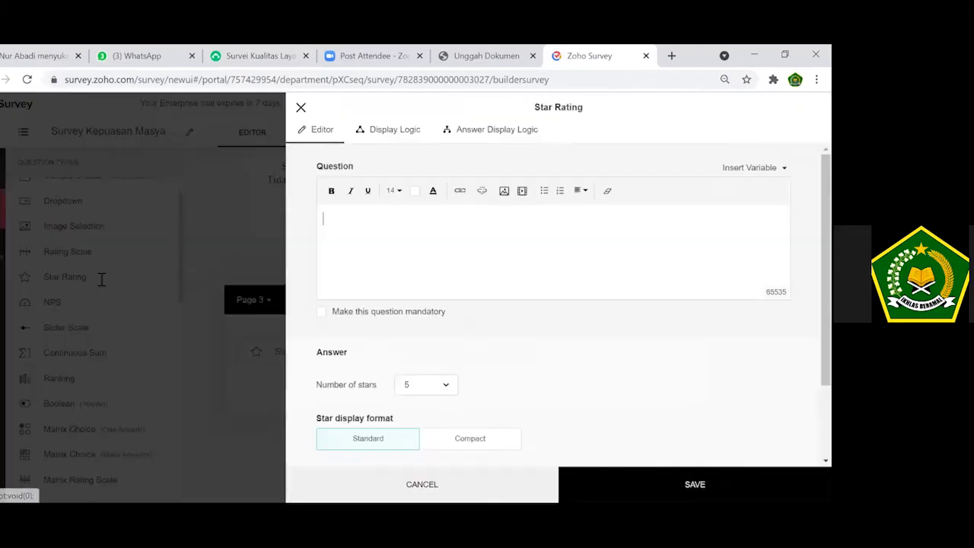
key("ctrl+v")
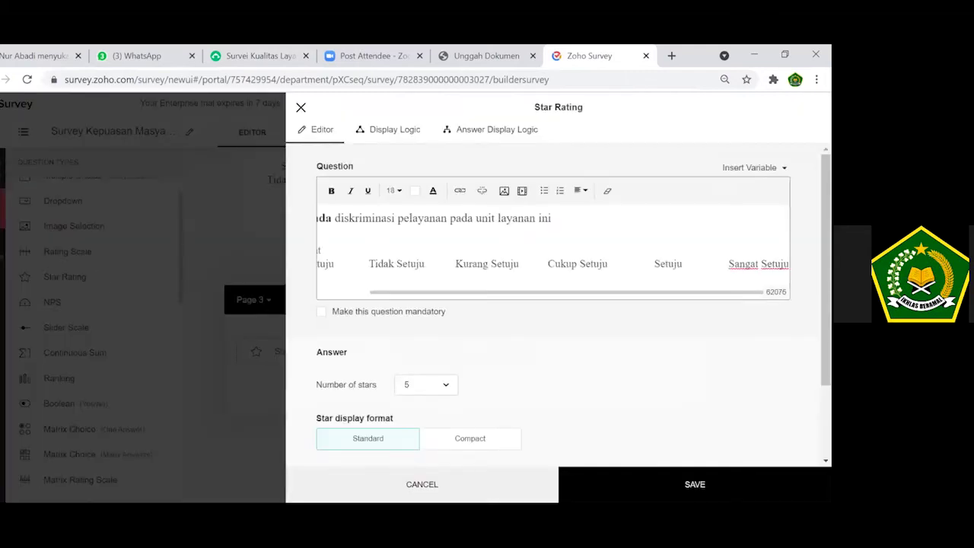
left_click(368, 312)
left_click(447, 457)
left_click(424, 352)
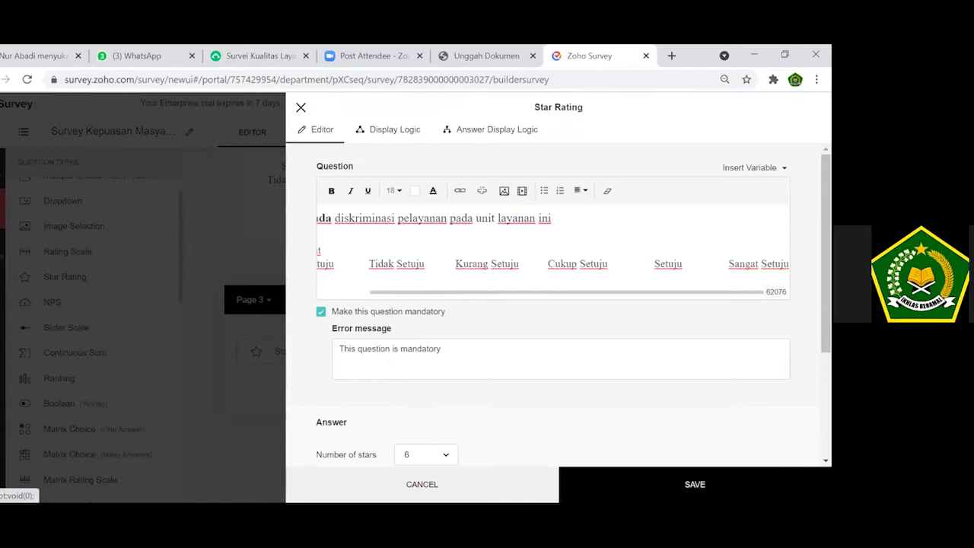
left_click(695, 484)
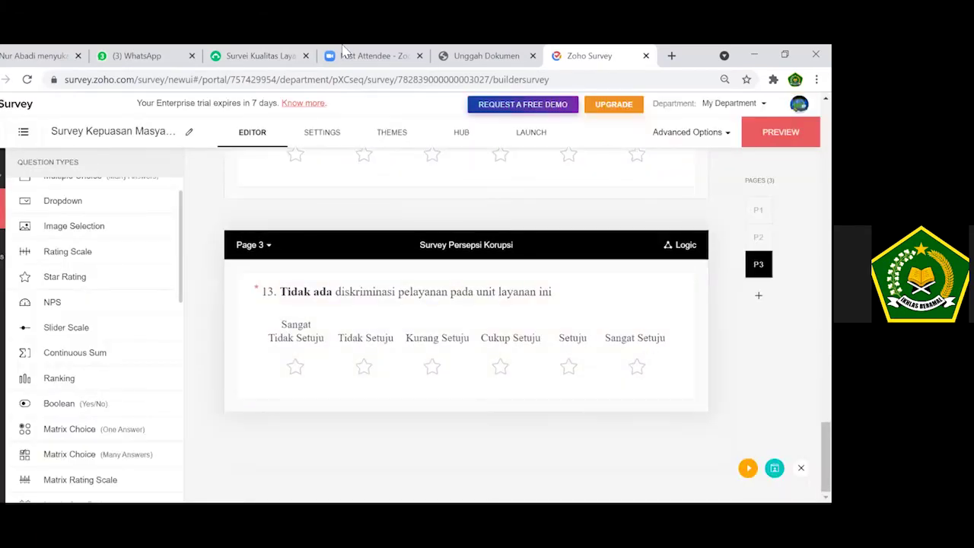
left_click(470, 56)
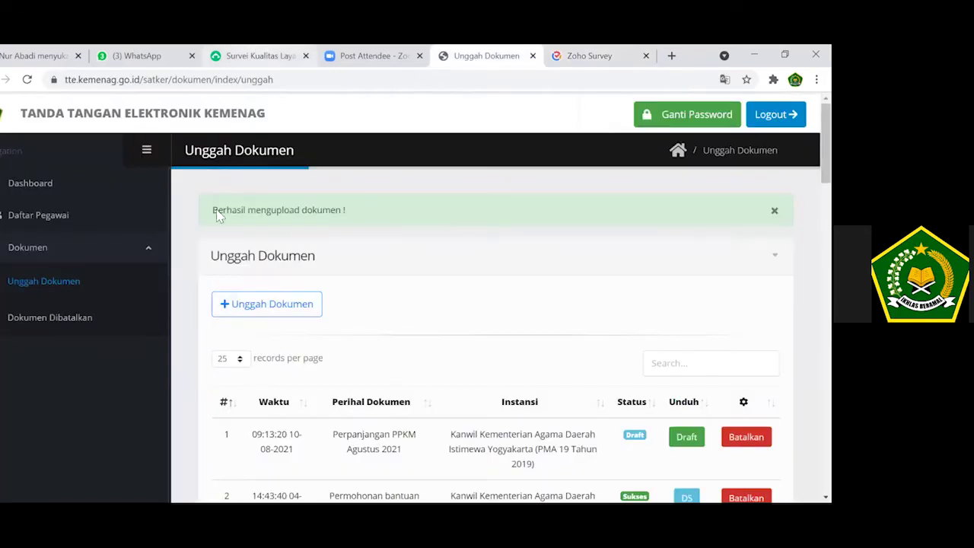
Copy question 14 and its answer labels from the SurveyMonkey survey.
left_click(257, 52)
left_click_drag(103, 360, 677, 395)
key("ctrl+c")
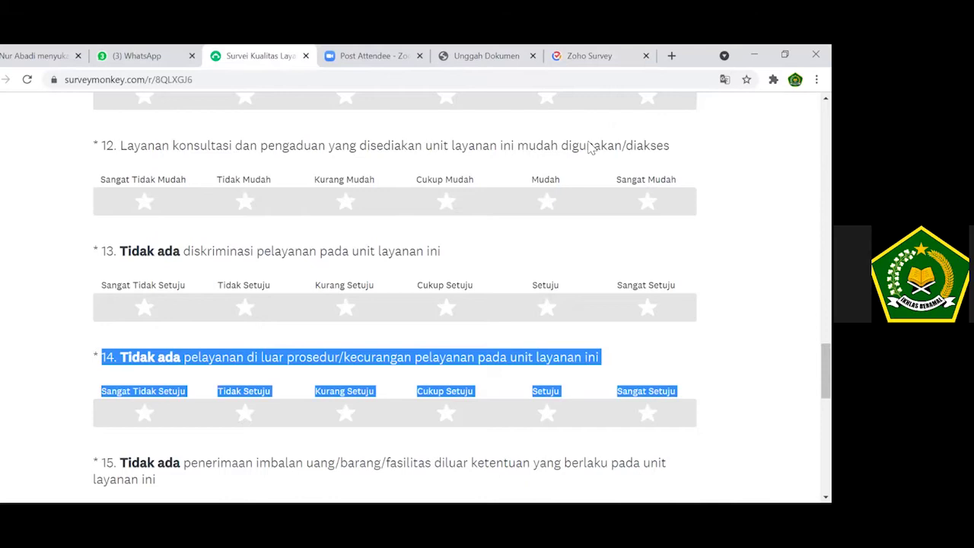
left_click(584, 53)
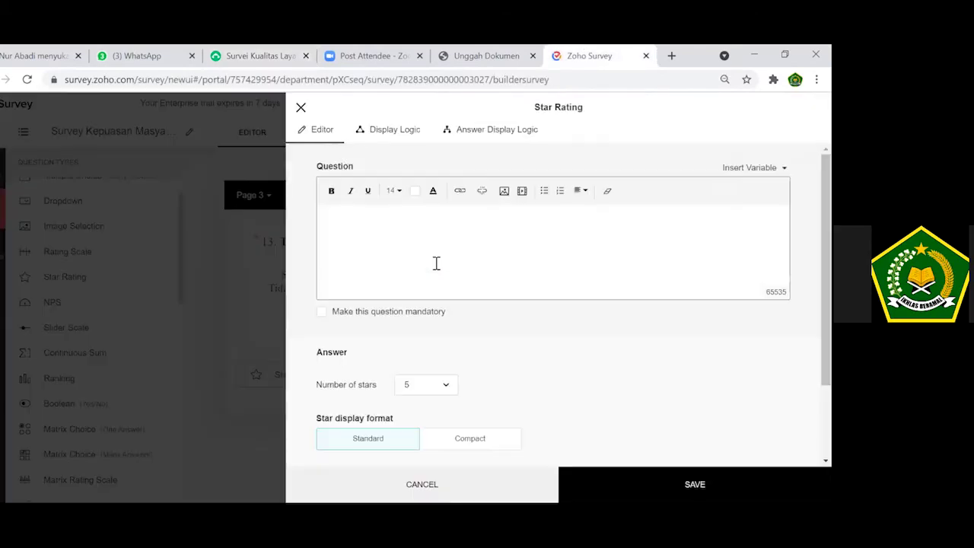
Add question 14 on fraud-free service as a mandatory six-star rating, then verify its settings.
left_click(436, 262)
key("ctrl+v")
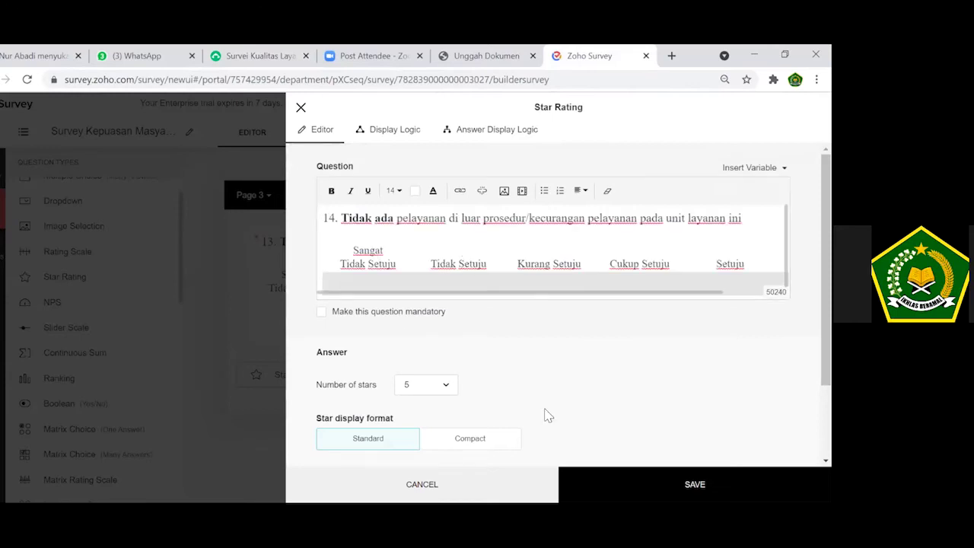
left_click(417, 339)
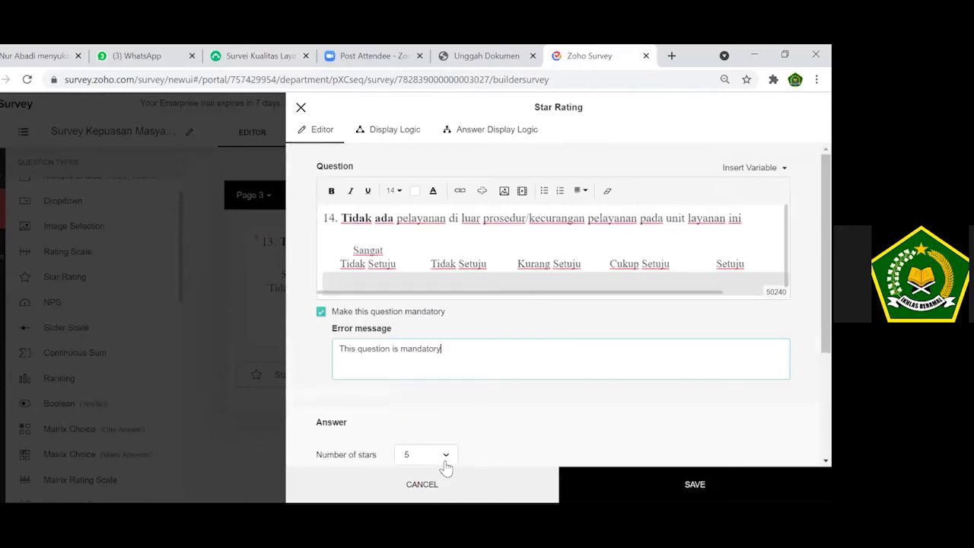
left_click(445, 457)
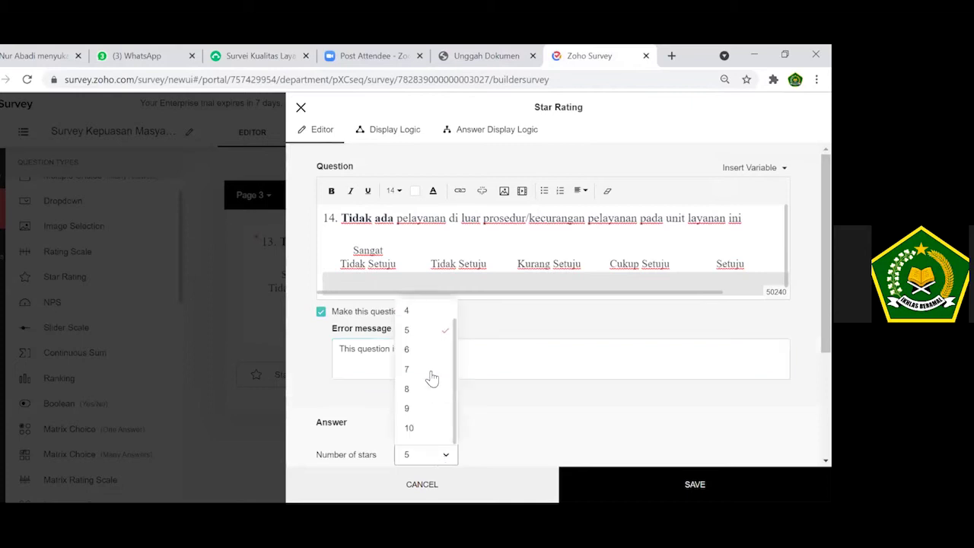
left_click(426, 350)
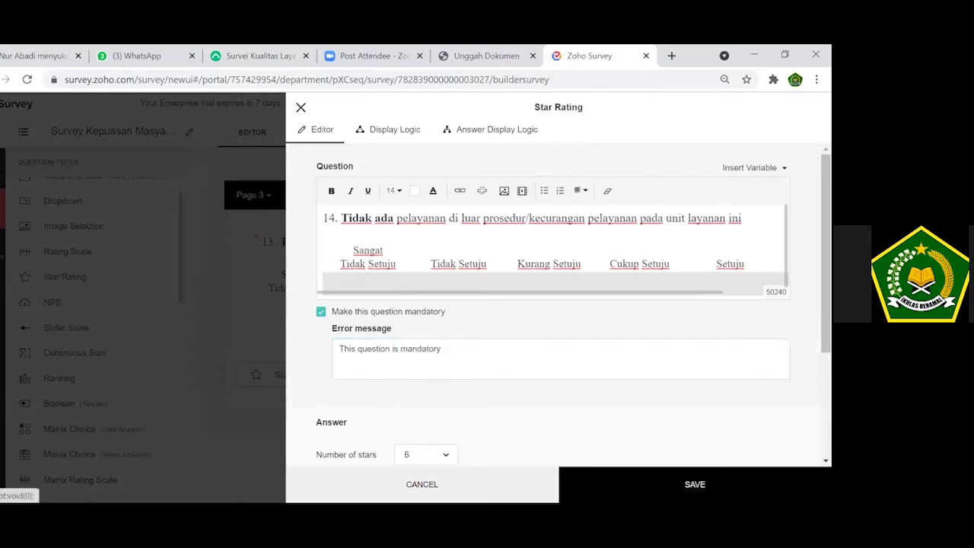
left_click(739, 472)
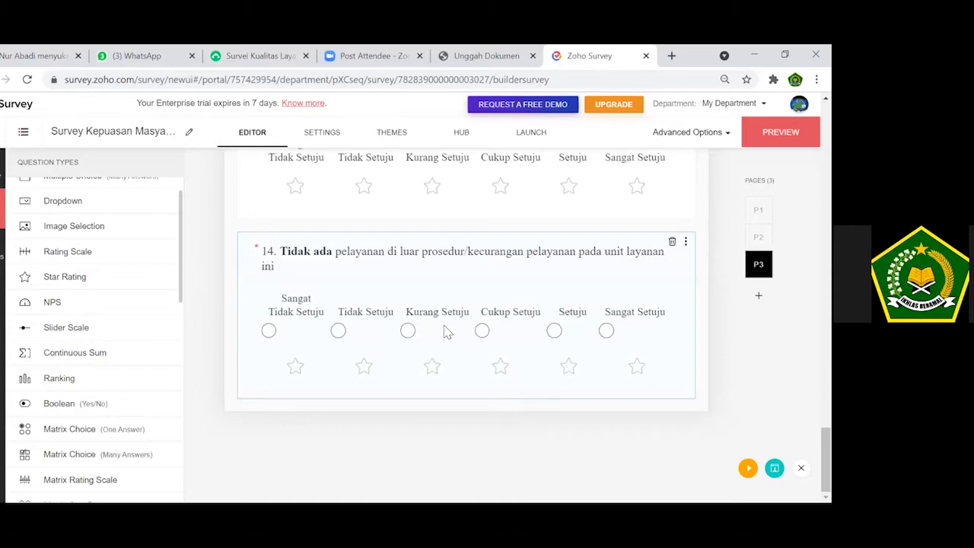
left_click(429, 280)
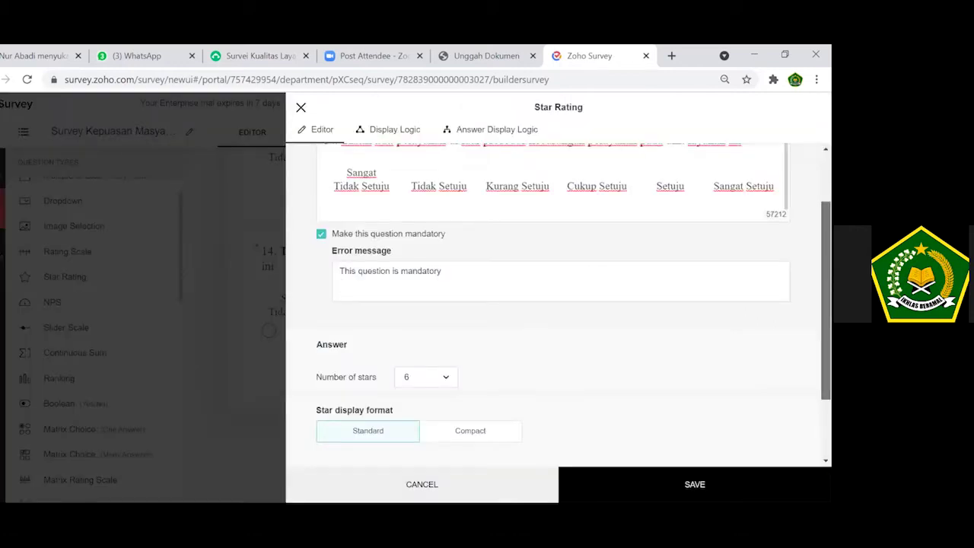
scroll(652, 411, "down", 2)
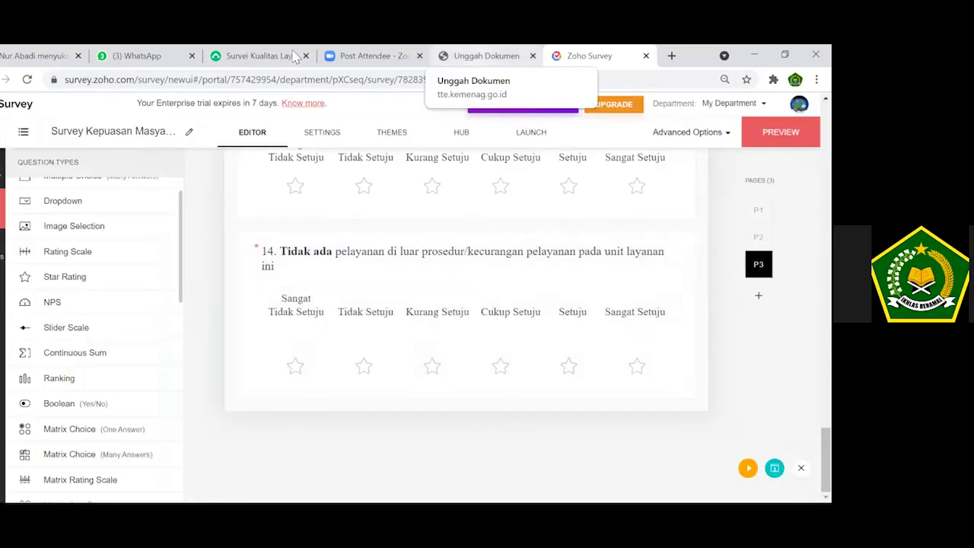
Copy question 15's text and rating labels from the SurveyMonkey survey.
left_click(475, 56)
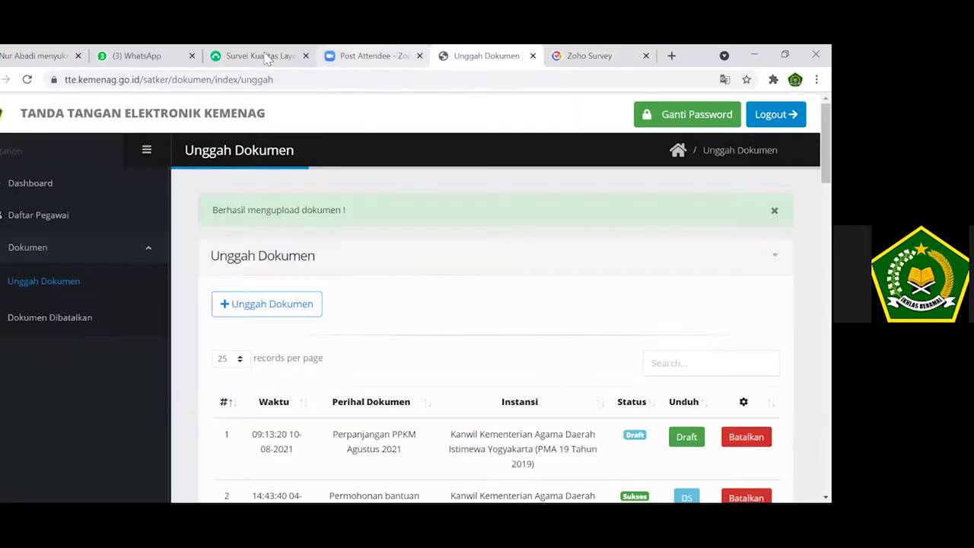
key("ctrl+shift+Tab")
key("ctrl+shift+Tab")
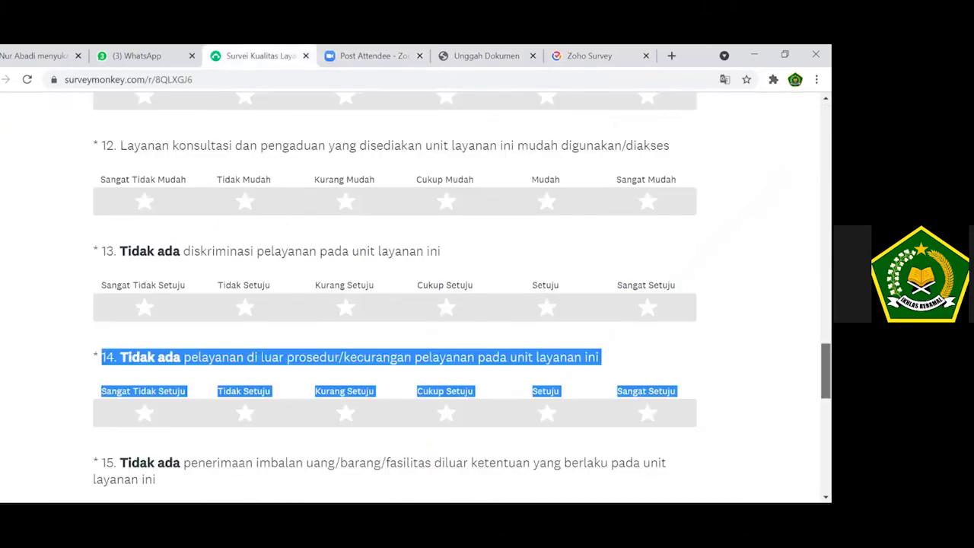
scroll(322, 278, "down", 4)
scroll(118, 171, "down", 1)
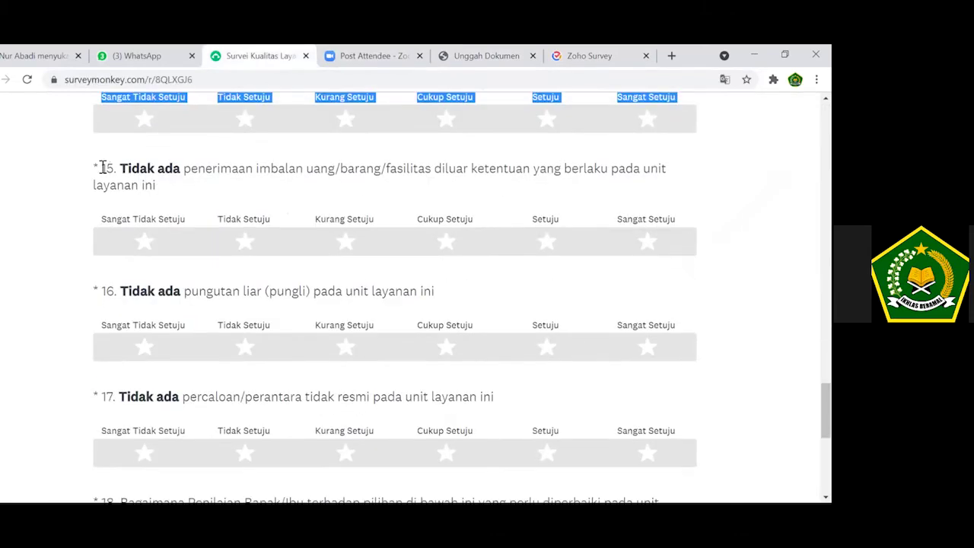
triple_click(591, 169)
left_click_drag(155, 185, 676, 219)
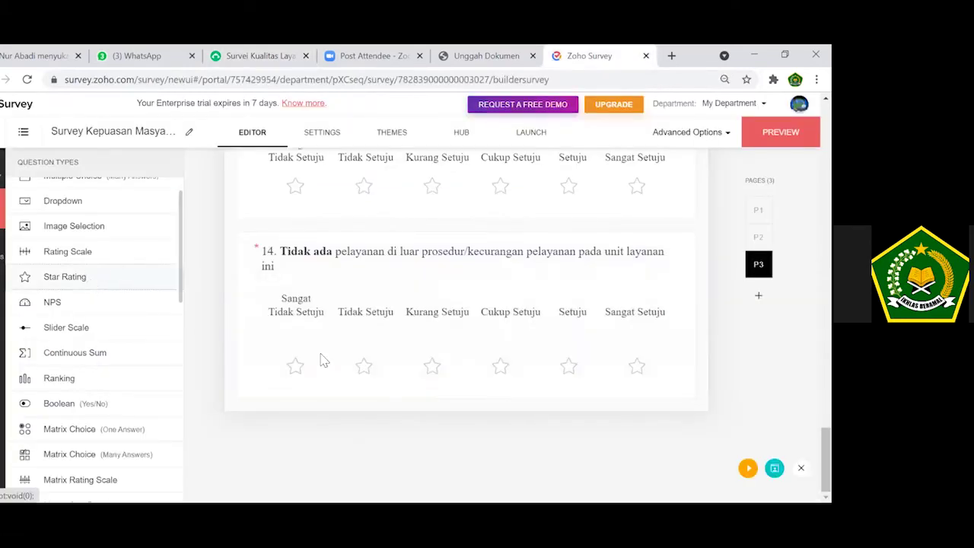
Add question 15 below question 14 as a mandatory six-star rating and save.
left_click(321, 359)
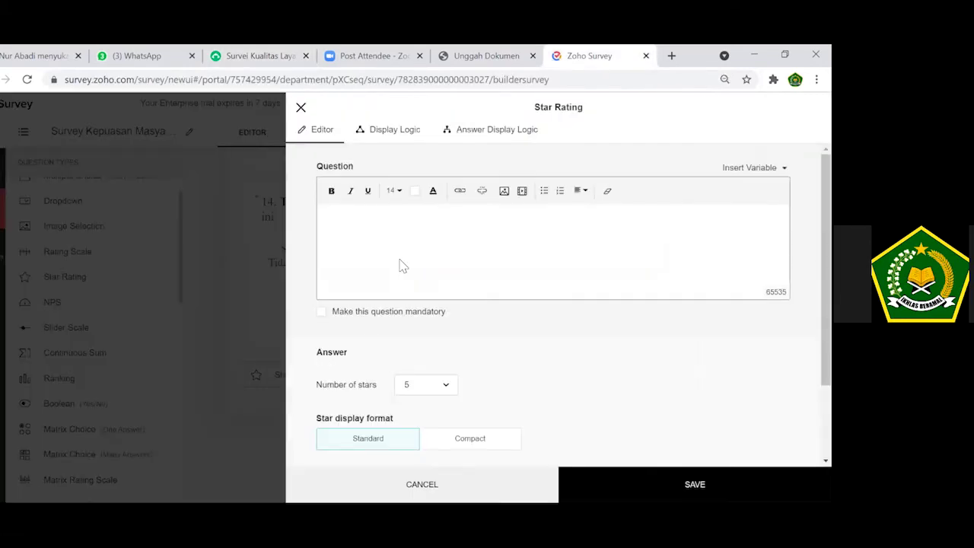
key("ctrl+v")
left_click(322, 312)
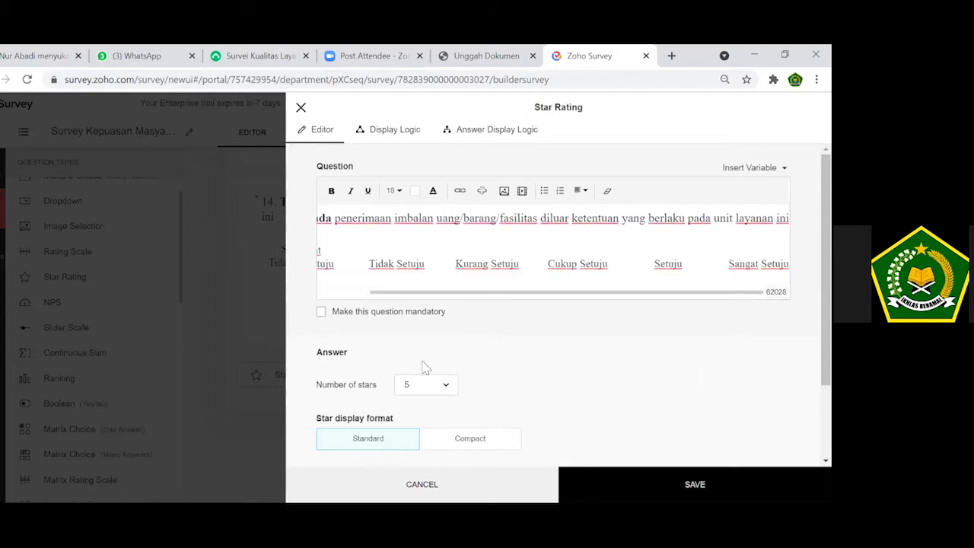
left_click(447, 455)
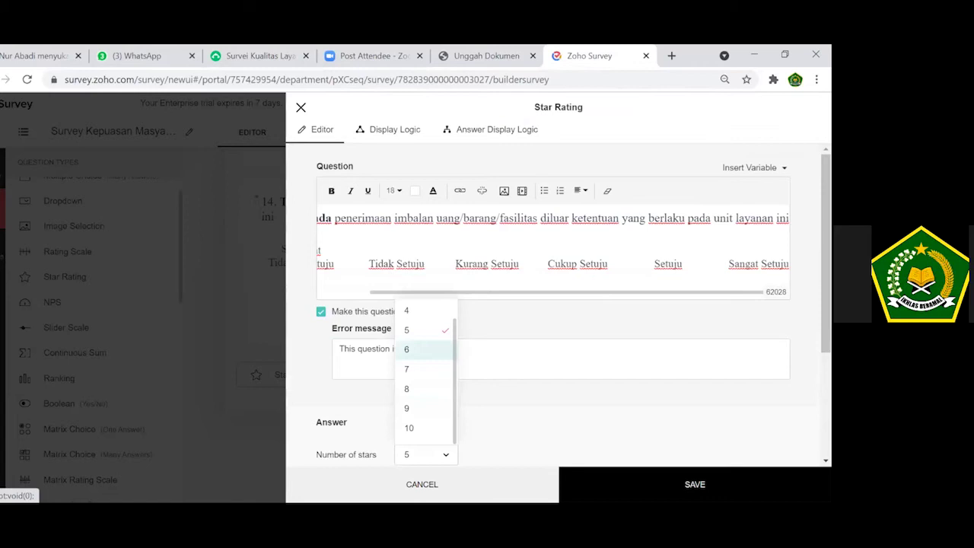
left_click(406, 349)
left_click(694, 484)
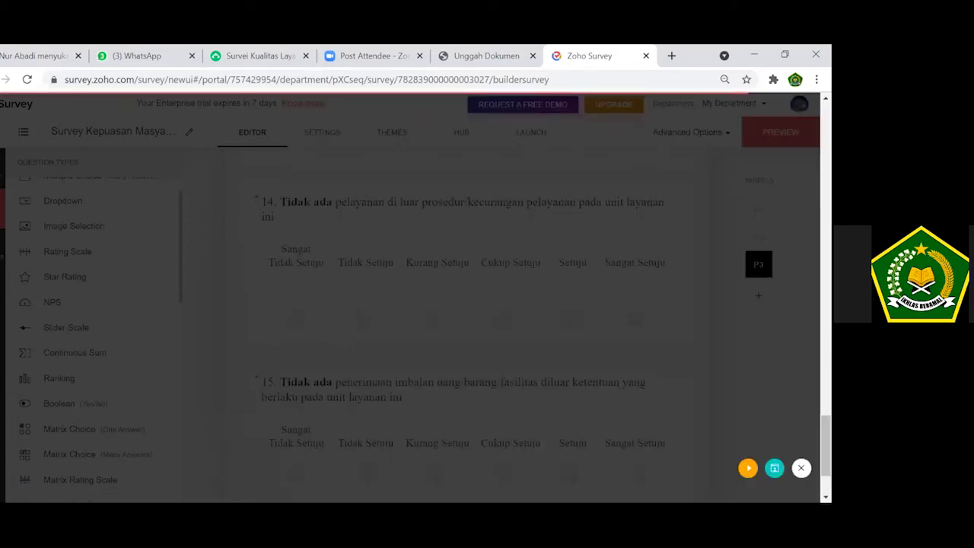
Copy question 16's text and rating labels from the SurveyMonkey survey.
left_click(245, 50)
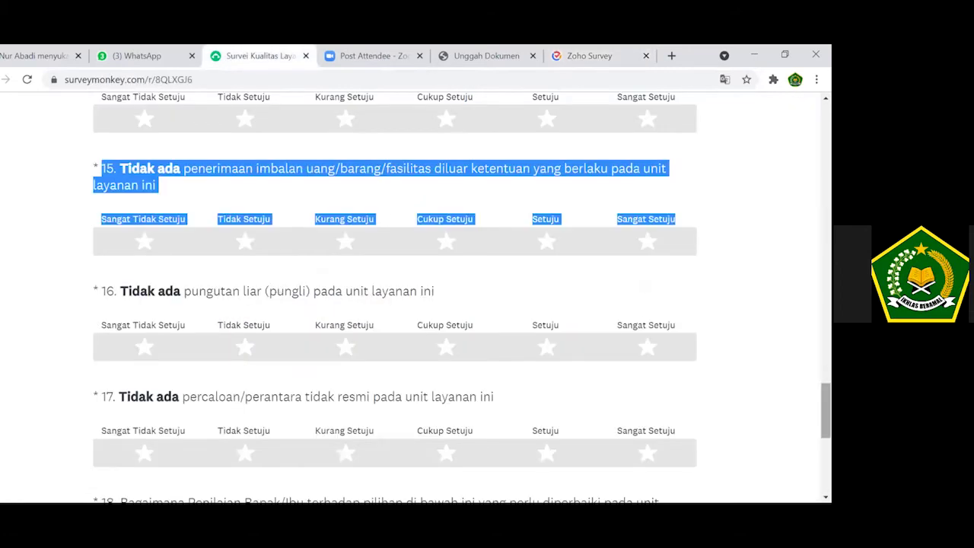
scroll(394, 297, "down", 2)
scroll(461, 296, "down", 1)
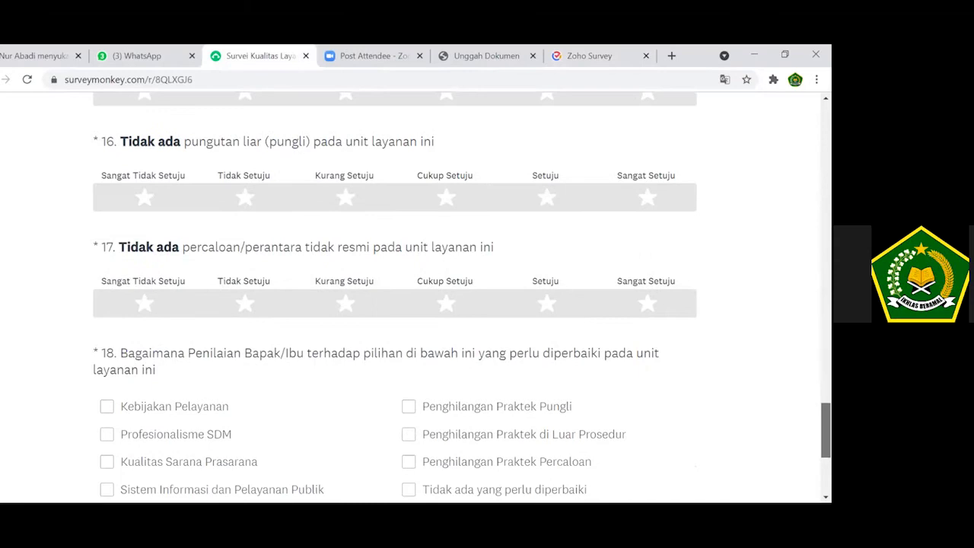
scroll(462, 297, "up", 1)
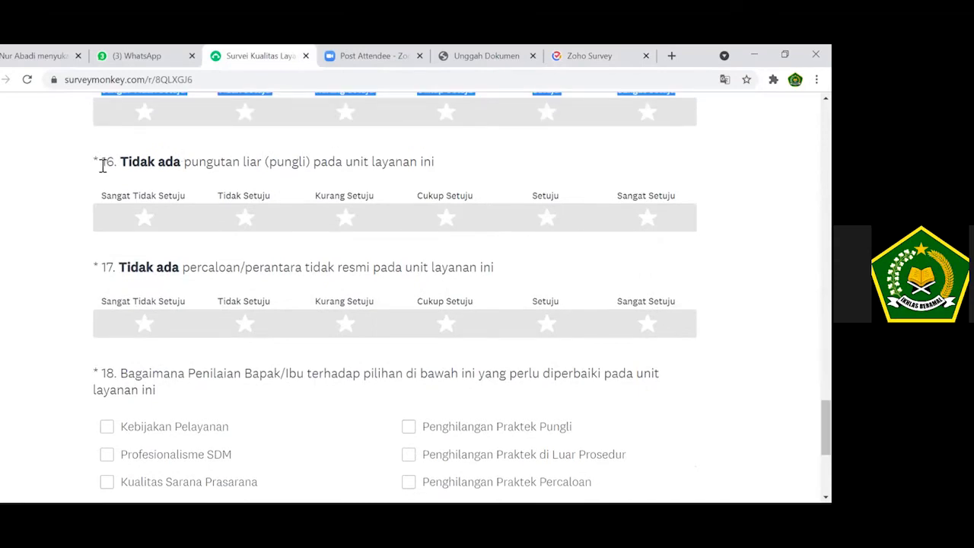
triple_click(264, 163)
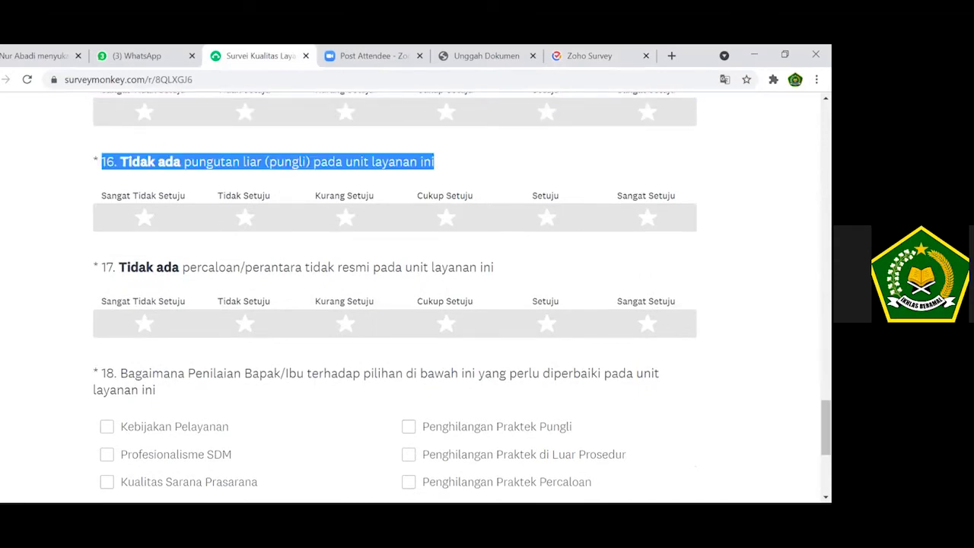
left_click_drag(434, 163, 670, 196)
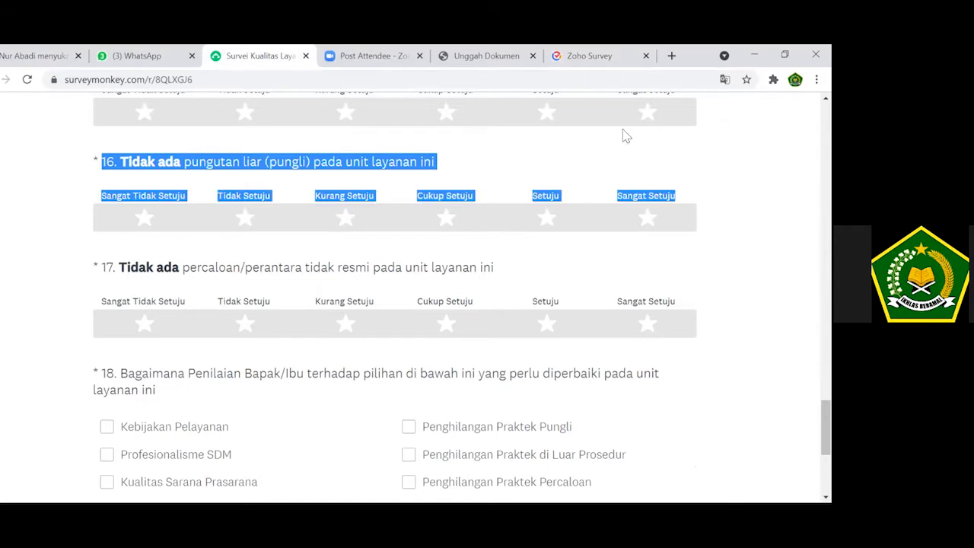
Add question 16 on illegal levies below question 15 as a mandatory six-star rating.
left_click(578, 55)
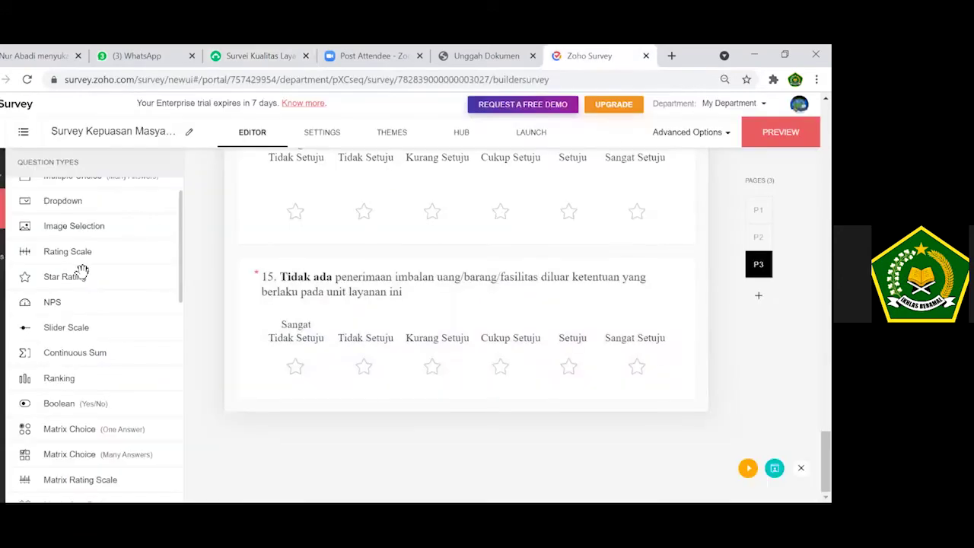
left_click_drag(84, 282, 329, 261)
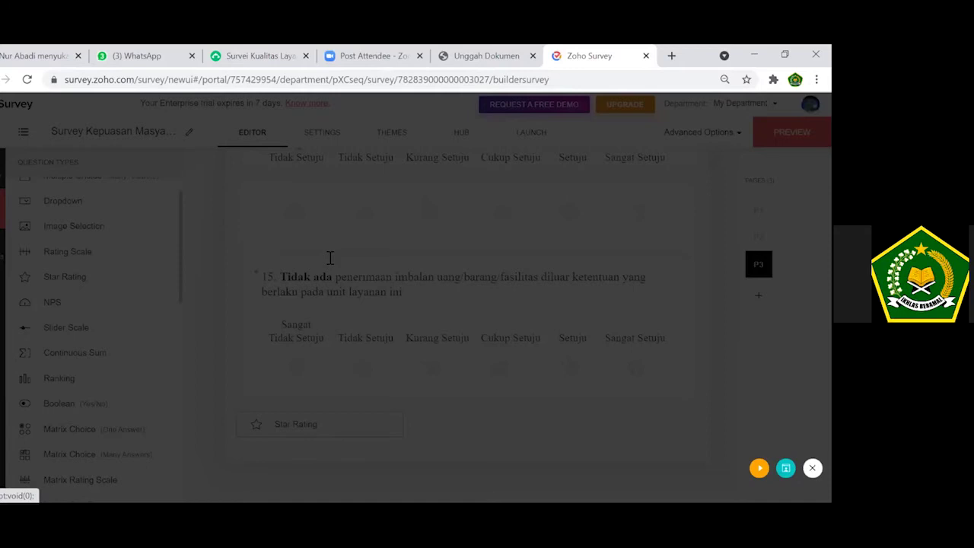
key("ctrl+v")
left_click(449, 388)
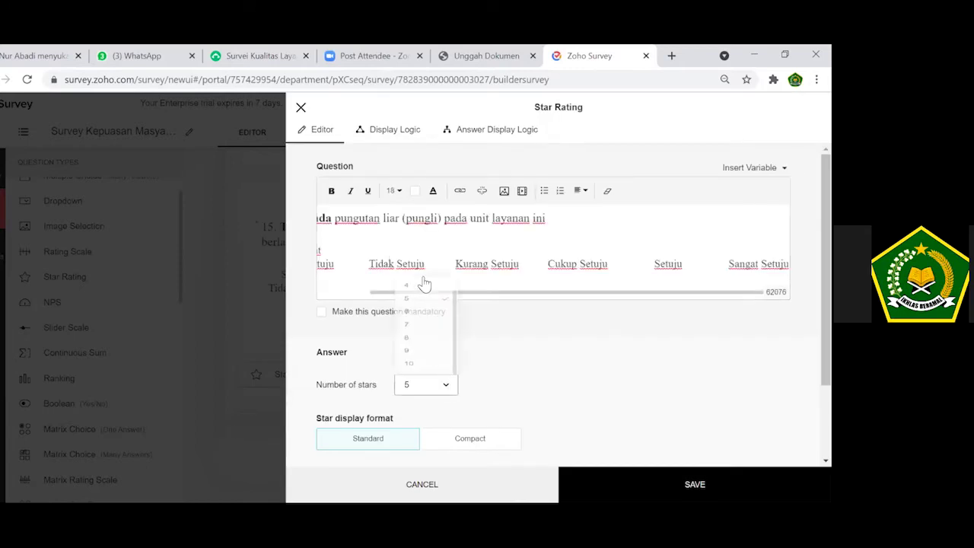
left_click(423, 283)
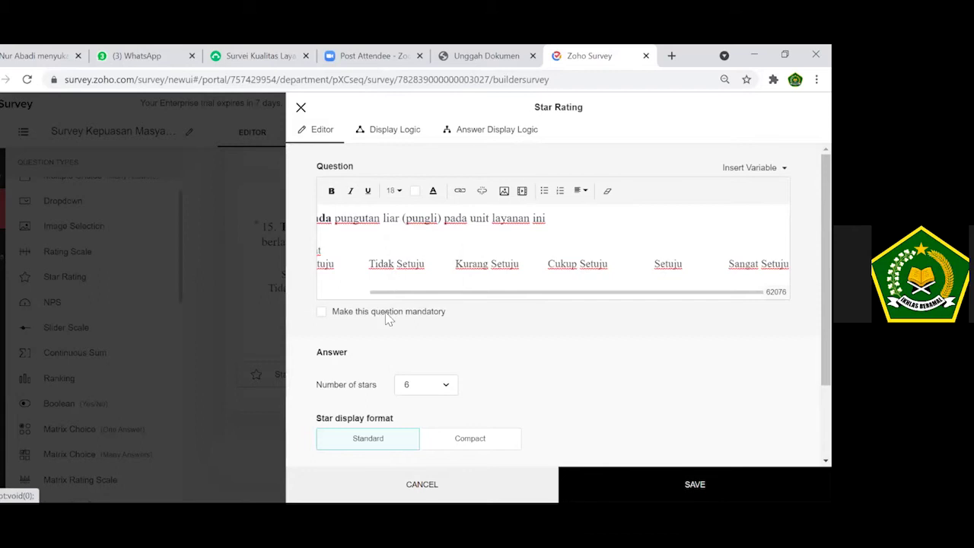
left_click(320, 311)
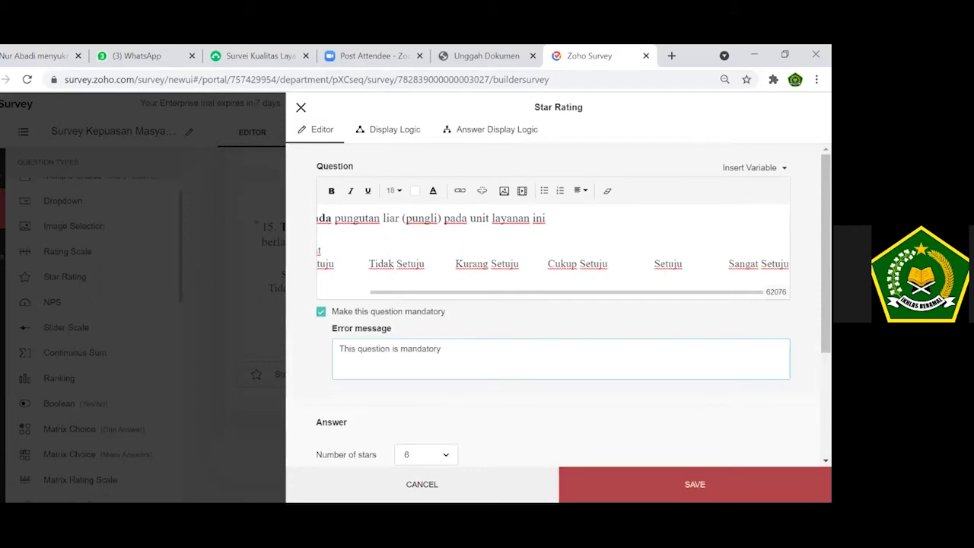
left_click(695, 485)
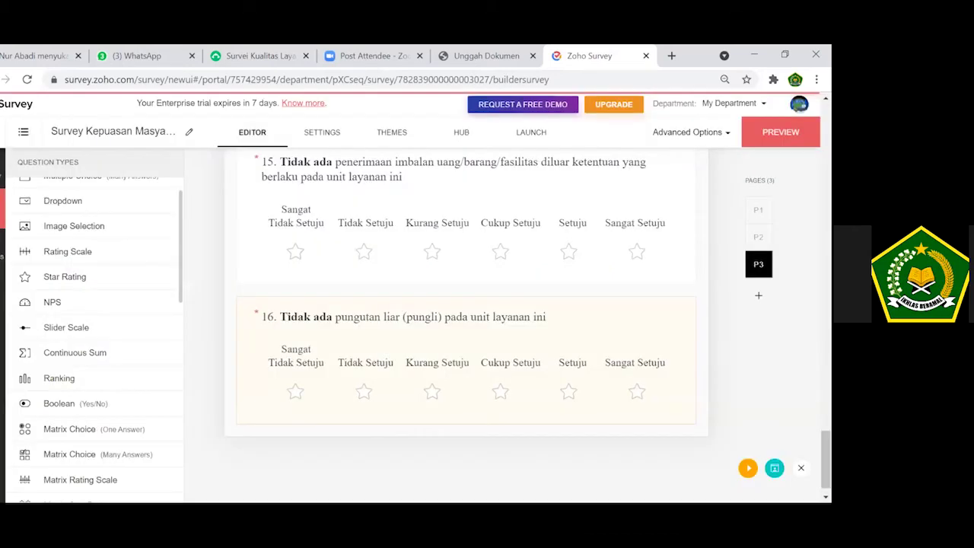
Add a star rating question and paste question 17's wording and rating labels from SurveyMonkey.
left_click(141, 279)
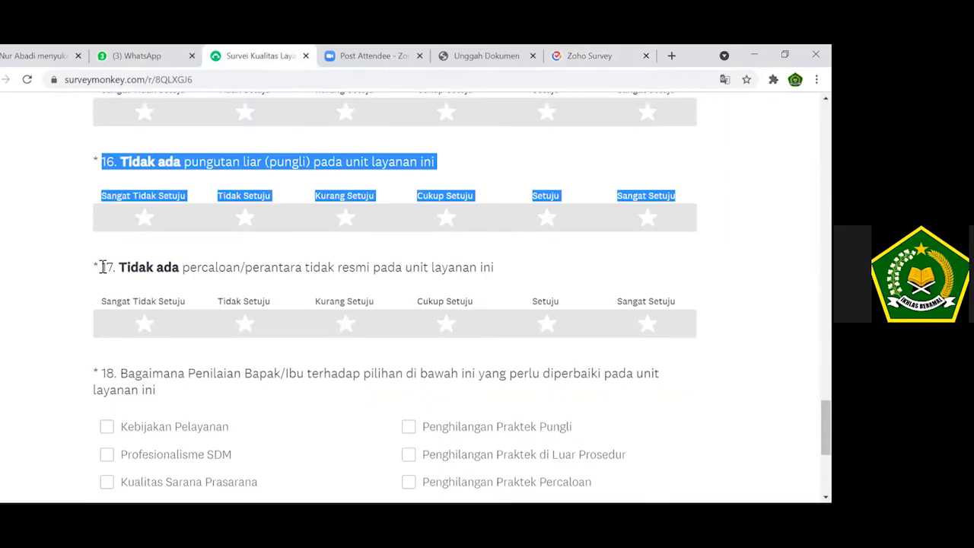
left_click_drag(102, 267, 662, 319)
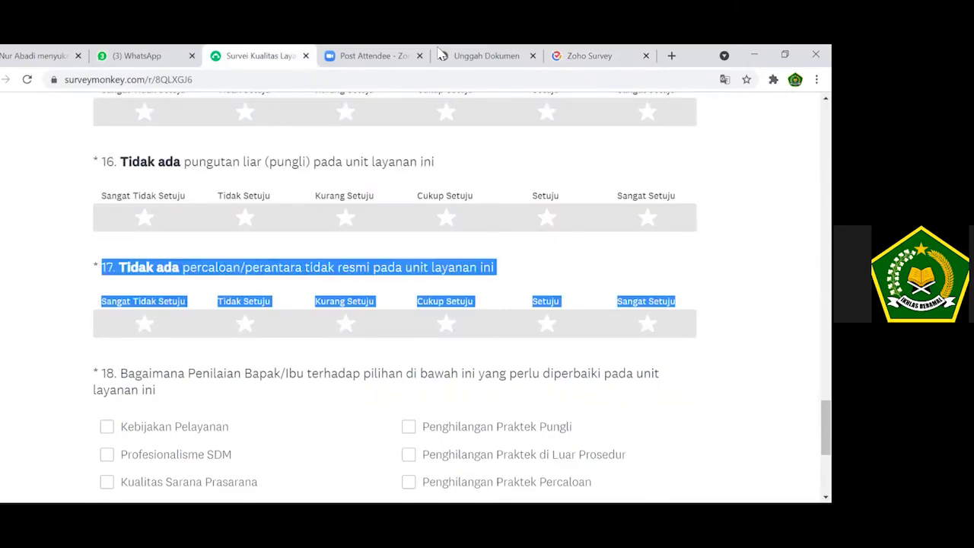
left_click(591, 54)
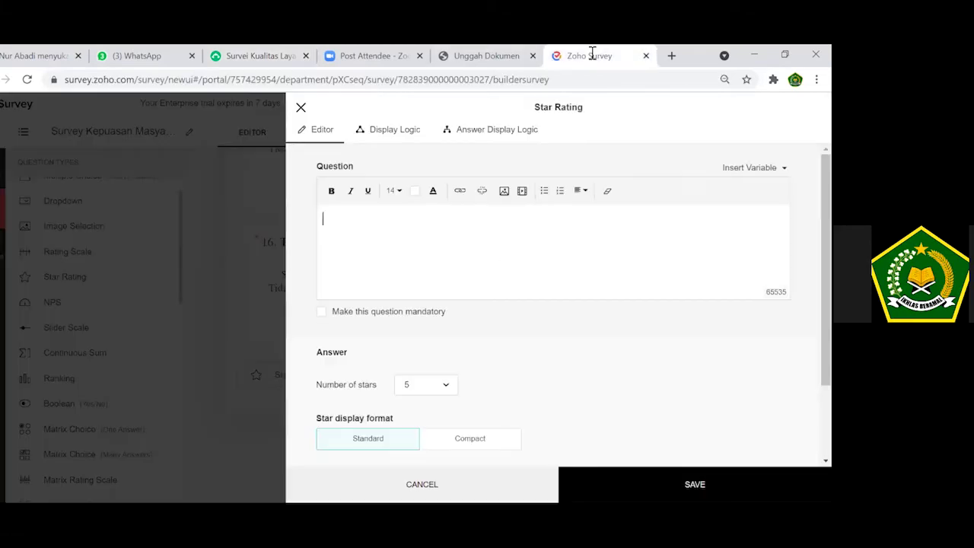
key("ctrl+v")
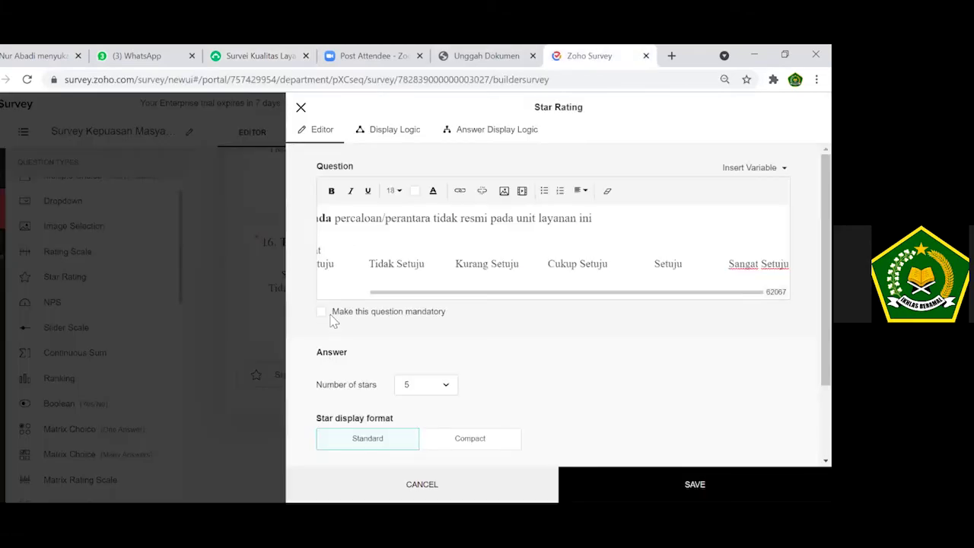
Make question 17 mandatory with six stars, save it, and move to the Unggah Dokumen tab.
left_click(333, 315)
left_click(447, 454)
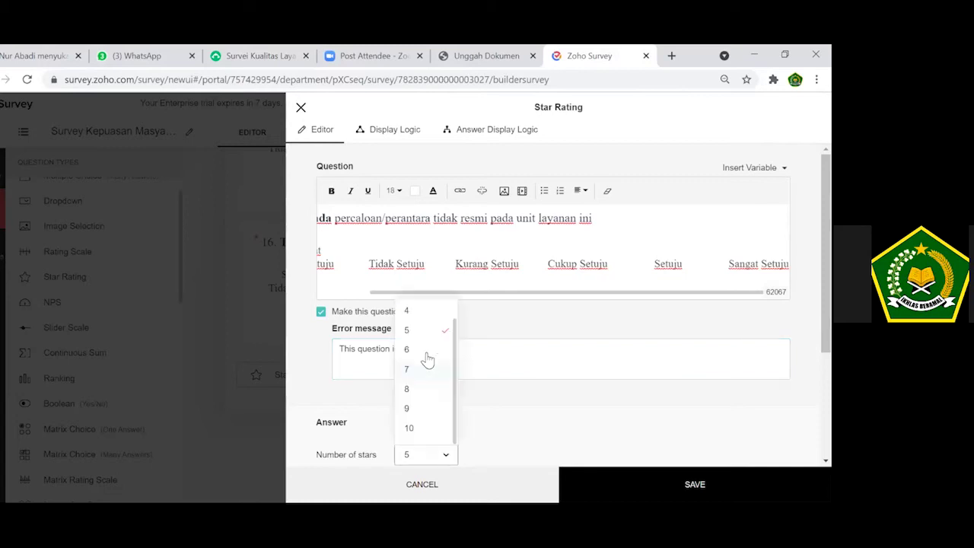
left_click(414, 349)
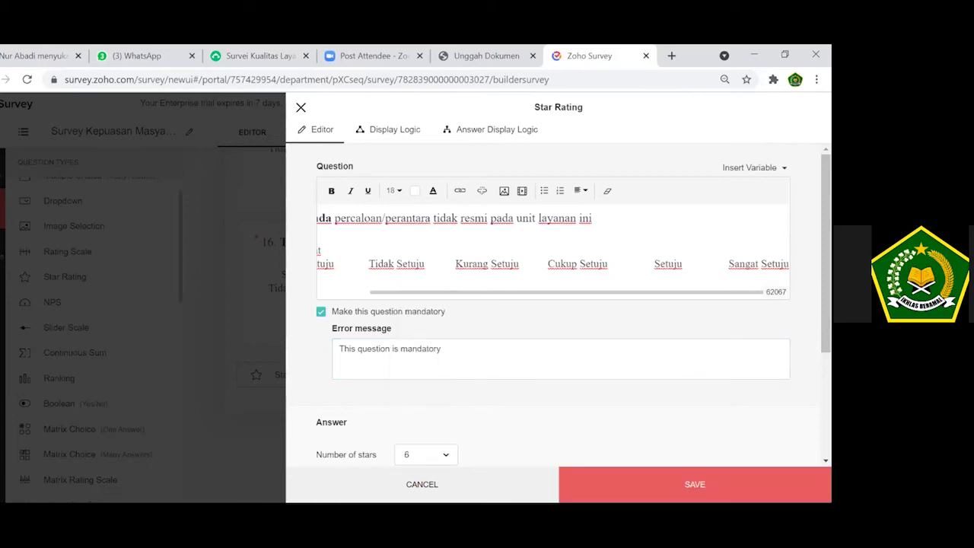
left_click(695, 484)
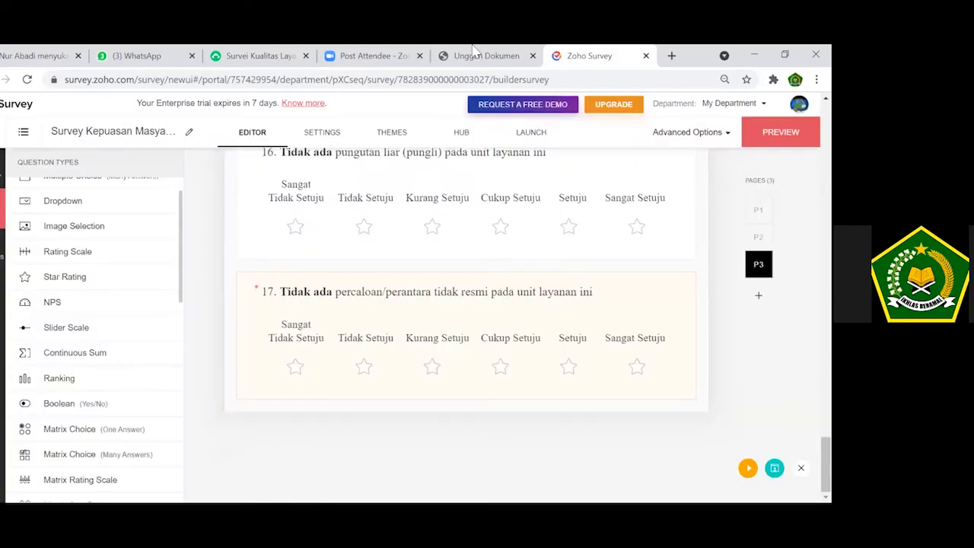
left_click(474, 55)
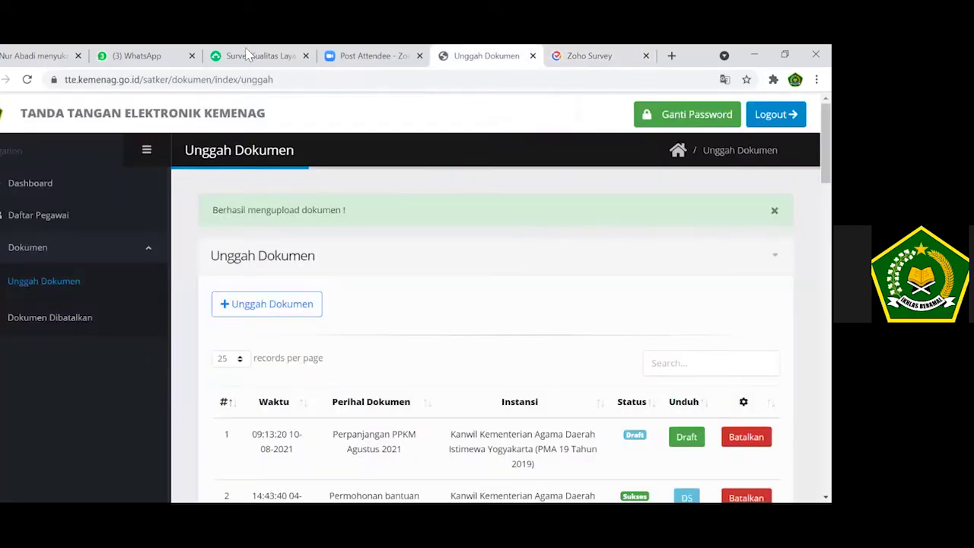
Copy the full wording of SurveyMonkey's question 18 on needed improvements.
key("ctrl+shift+Tab")
key("ctrl+shift+Tab")
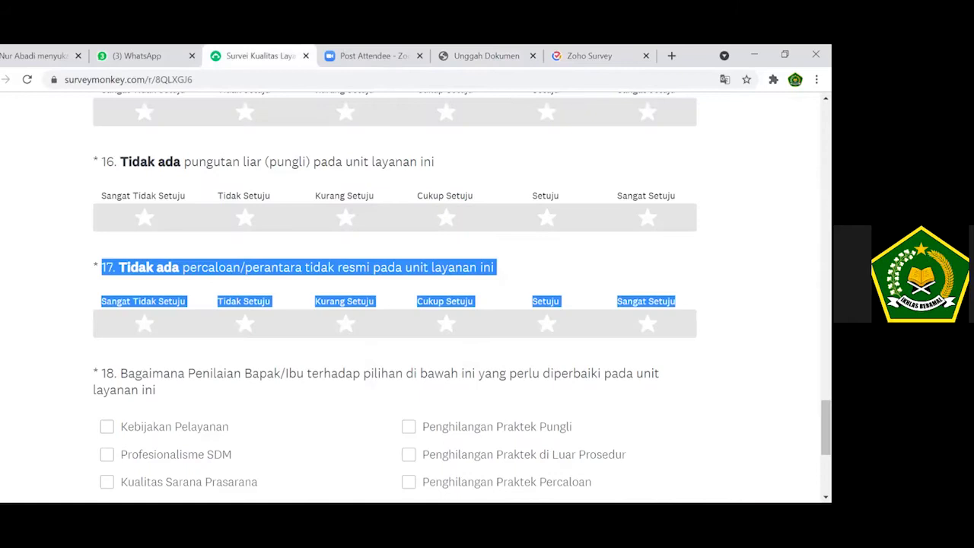
scroll(394, 297, "down", 4)
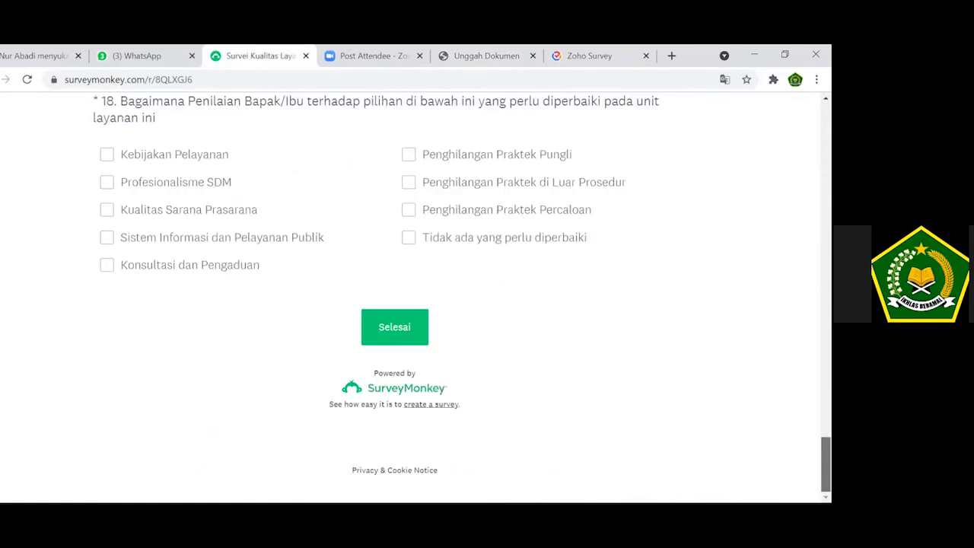
scroll(286, 275, "up", 2)
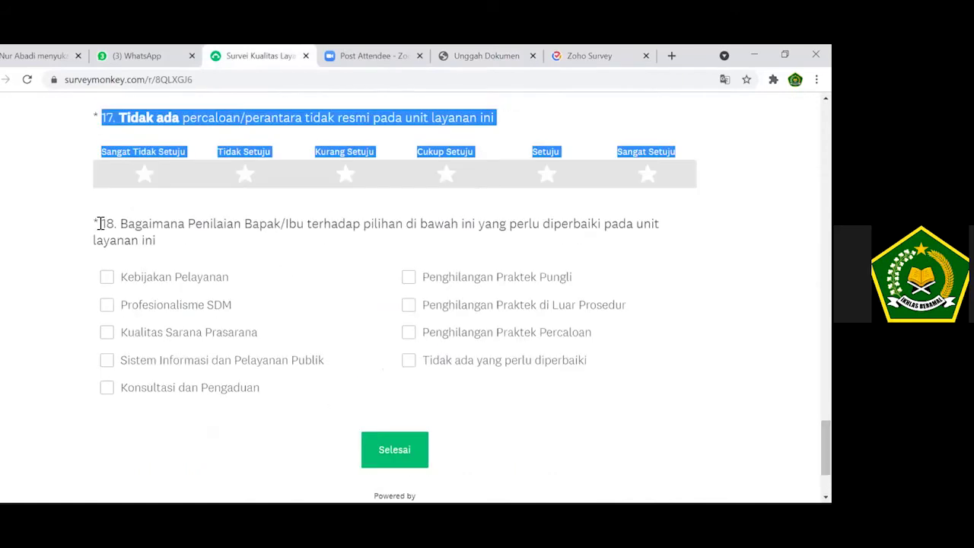
triple_click(172, 244)
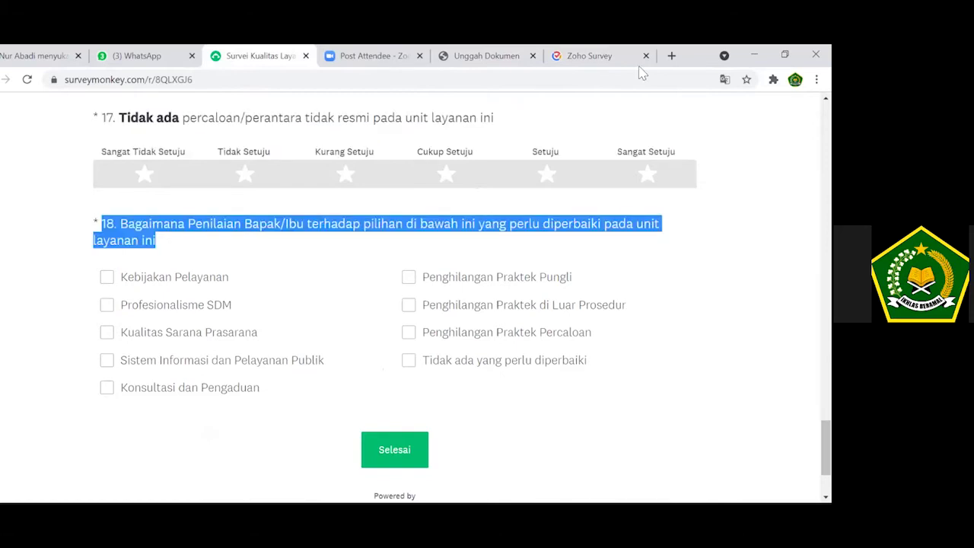
left_click(598, 58)
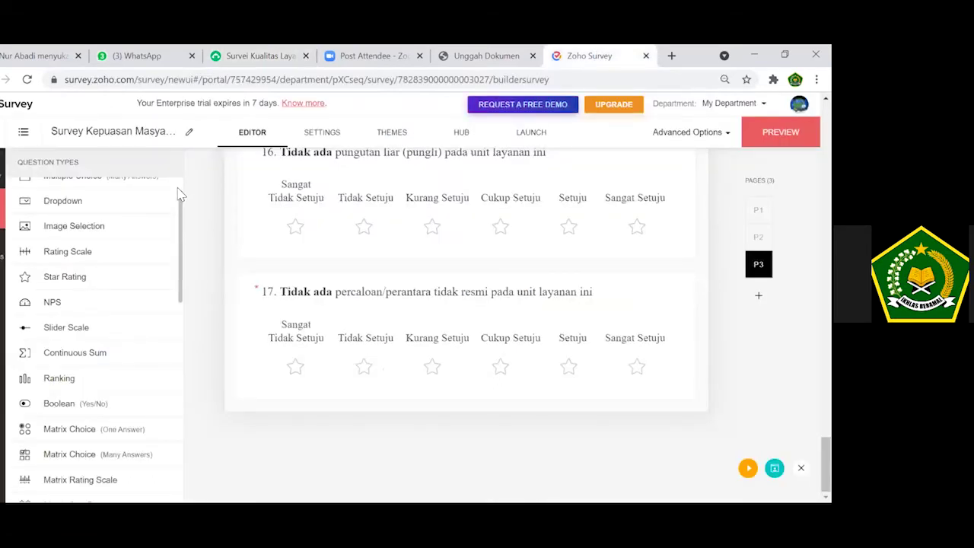
scroll(135, 202, "up", 2)
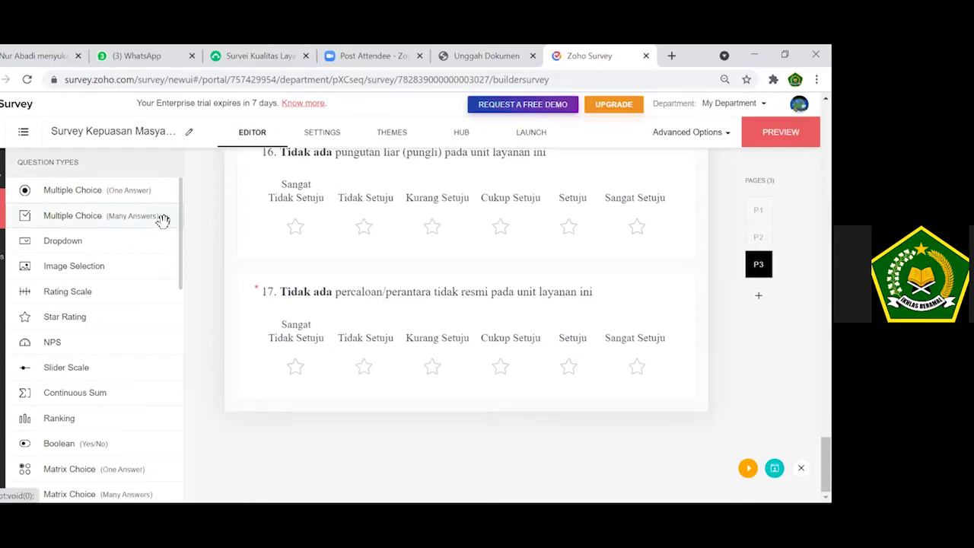
Add a multiple-answer question with question 18's wording and copy its nine SurveyMonkey options.
left_click(165, 226)
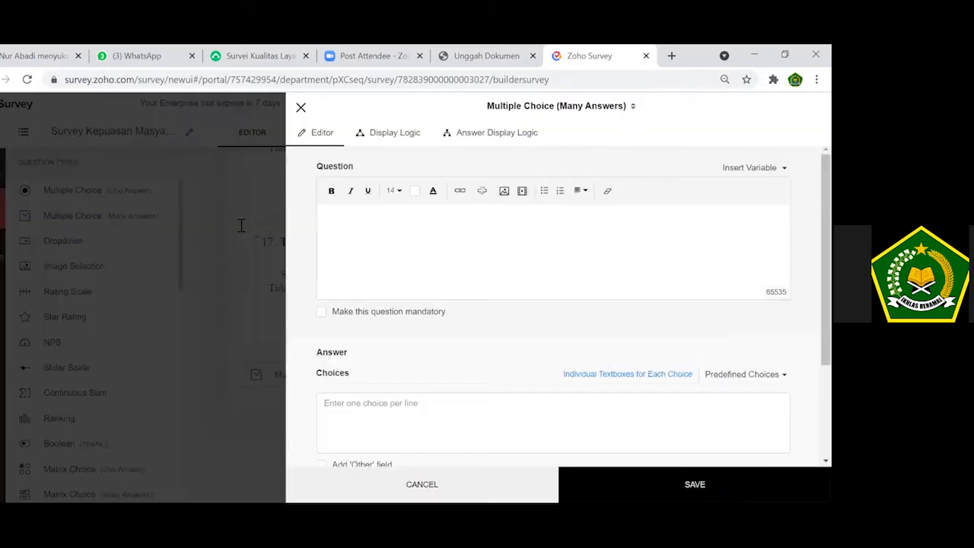
key("ctrl+v")
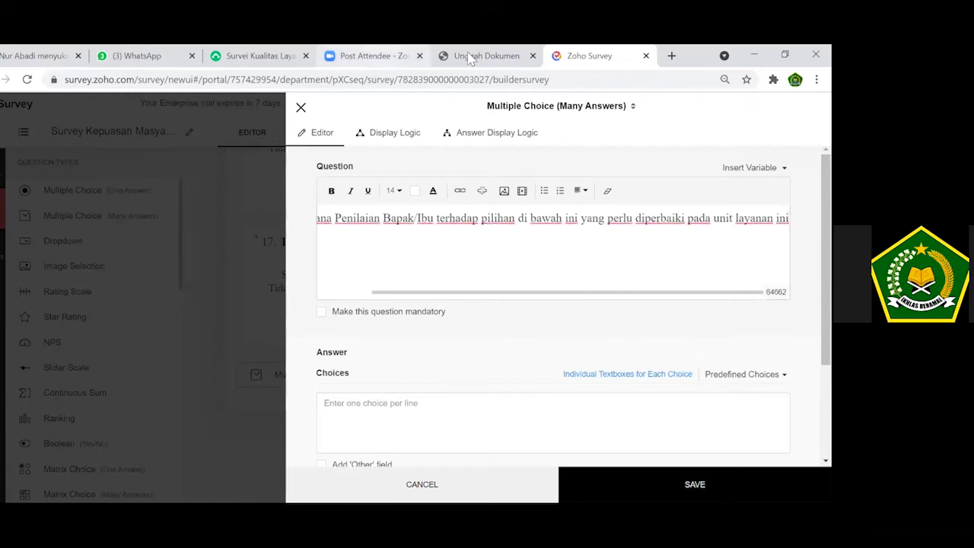
left_click(260, 59)
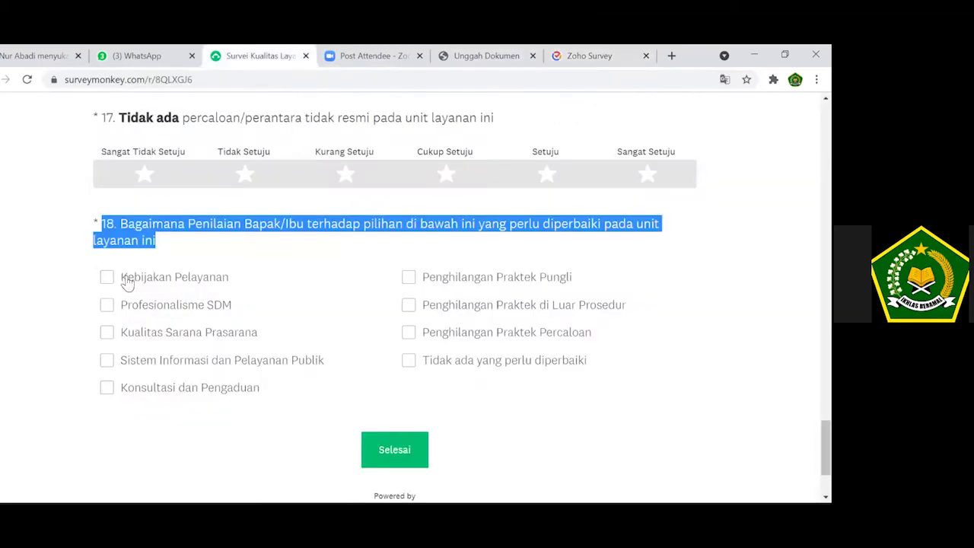
left_click_drag(121, 278, 189, 279)
left_click_drag(466, 307, 596, 366)
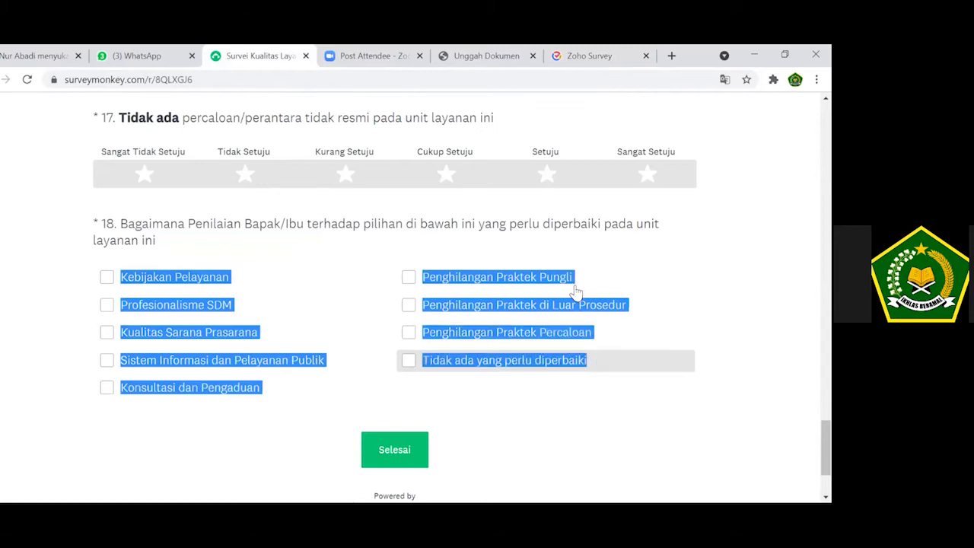
left_click(609, 52)
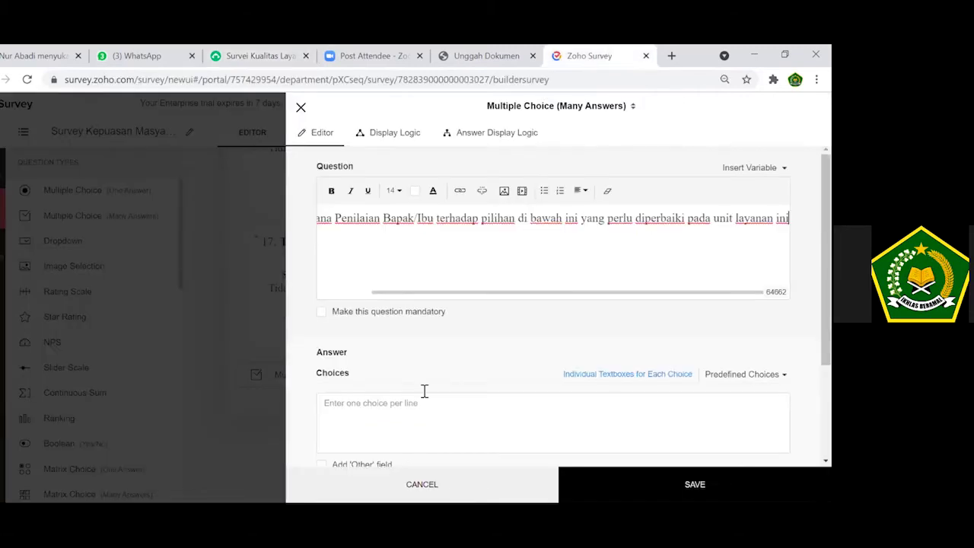
Paste the nine options as choices, make question 18 mandatory, and save it.
left_click(425, 394)
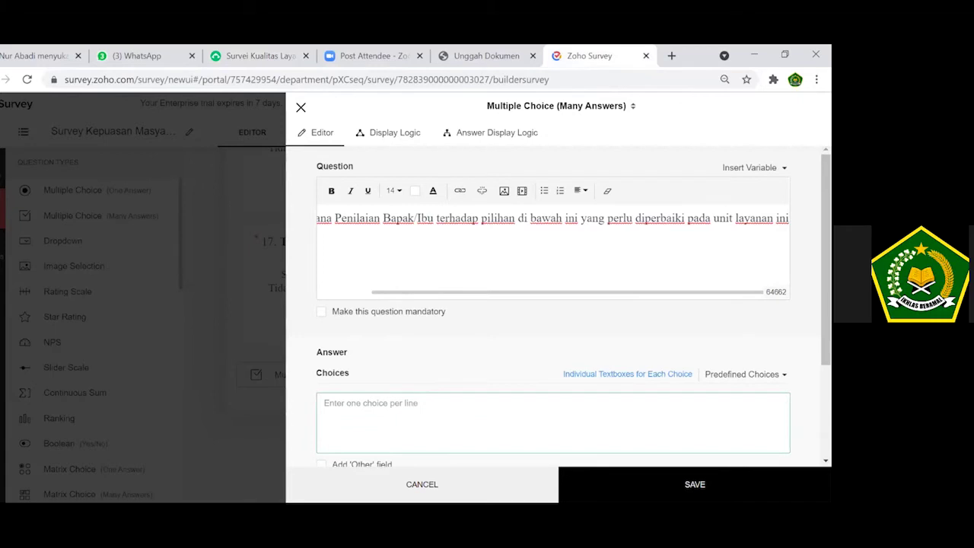
key("ctrl+v")
scroll(573, 307, "down", 1)
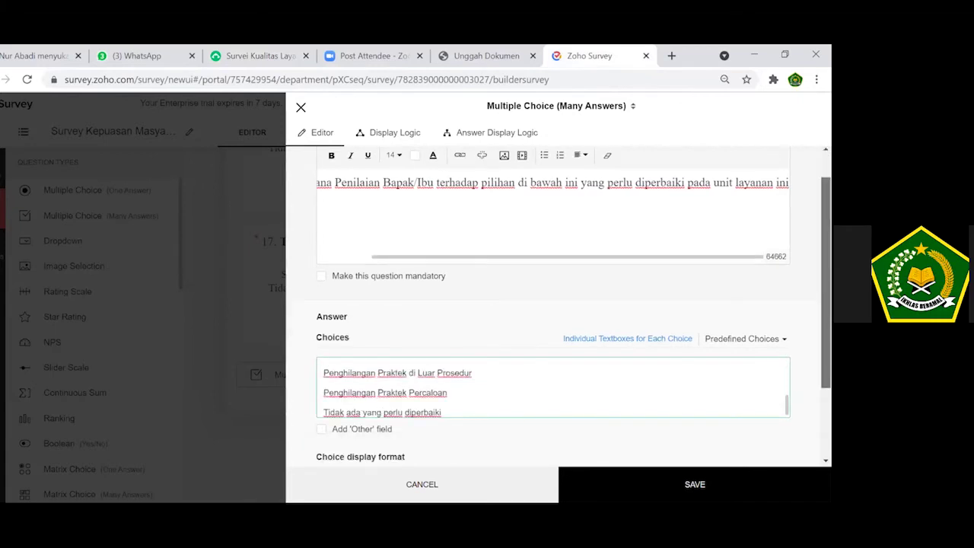
scroll(572, 297, "down", 3)
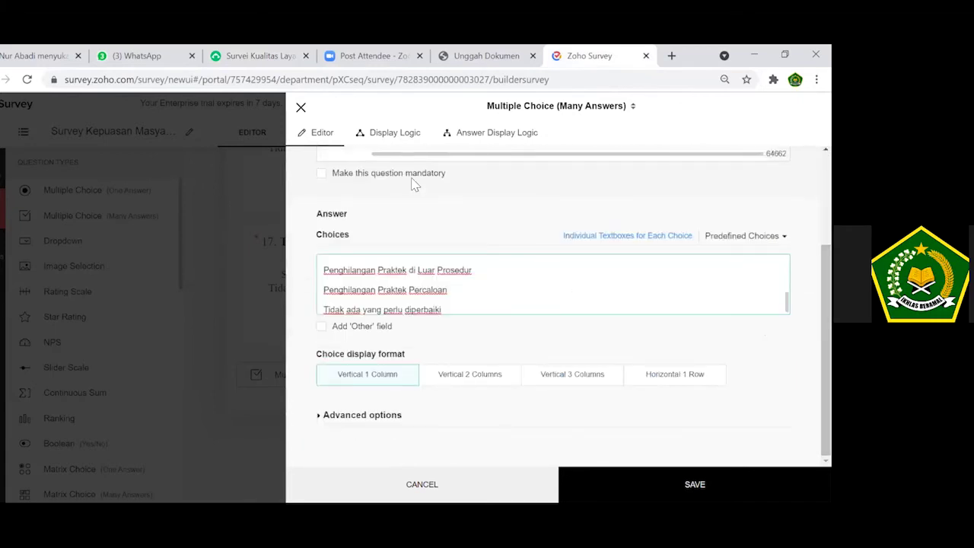
left_click(388, 174)
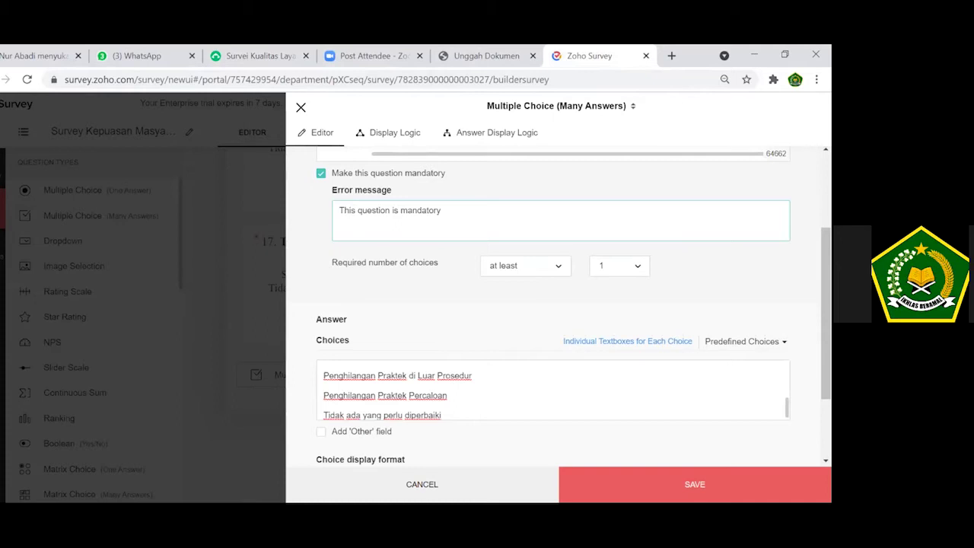
left_click(695, 484)
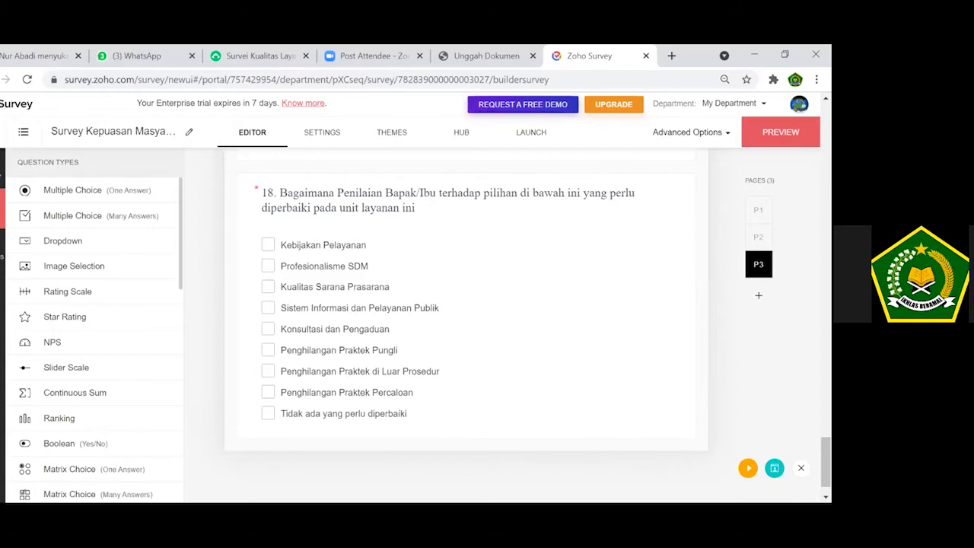
scroll(465, 319, "up", 4)
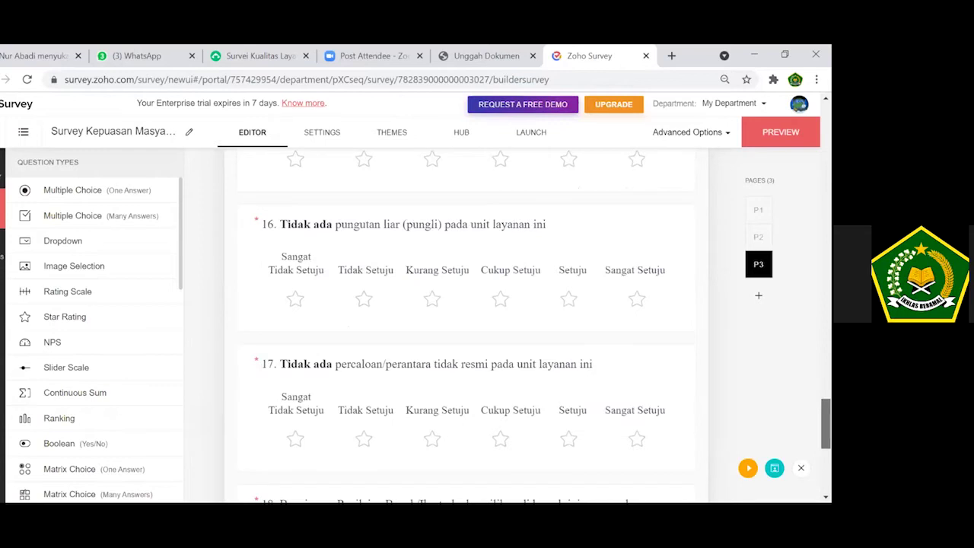
scroll(466, 320, "down", 5)
scroll(465, 319, "up", 8)
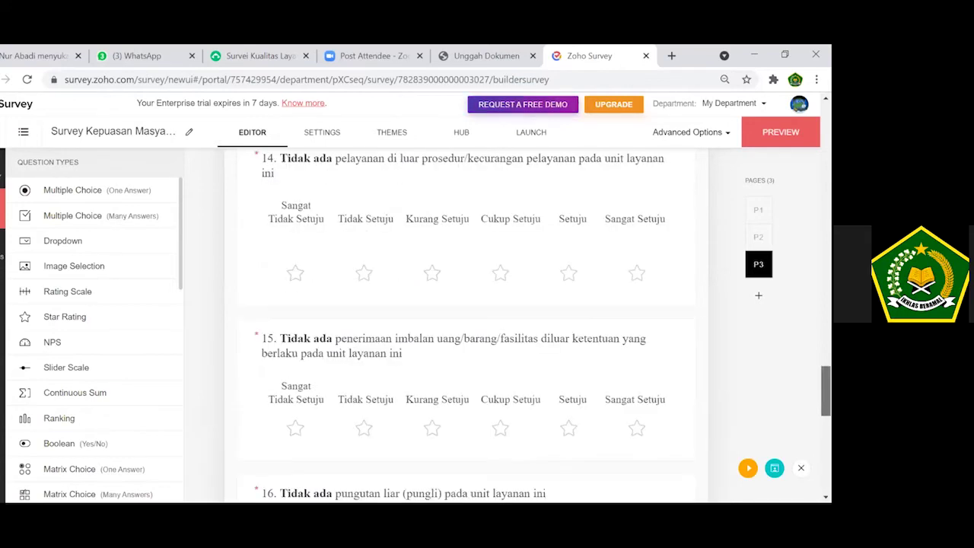
scroll(466, 319, "up", 1)
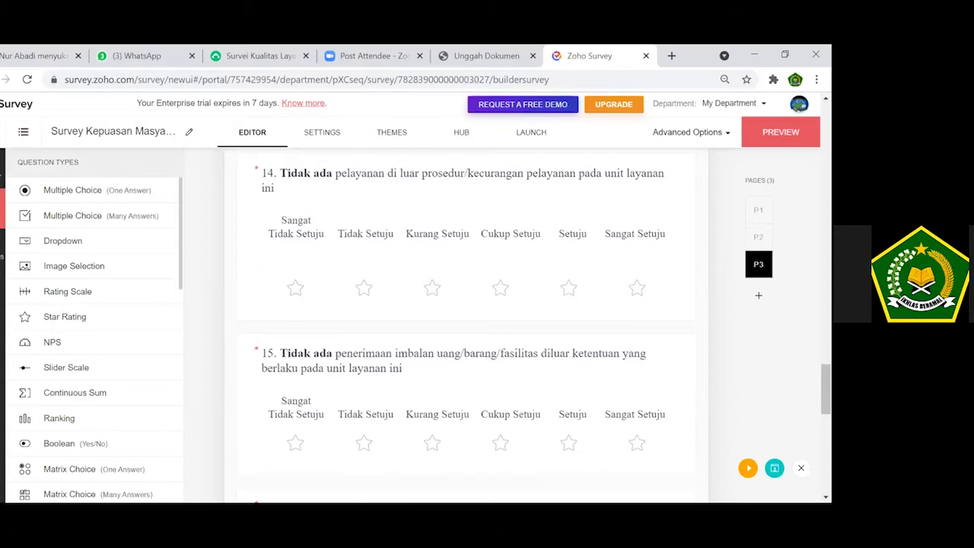
scroll(465, 328, "up", 10)
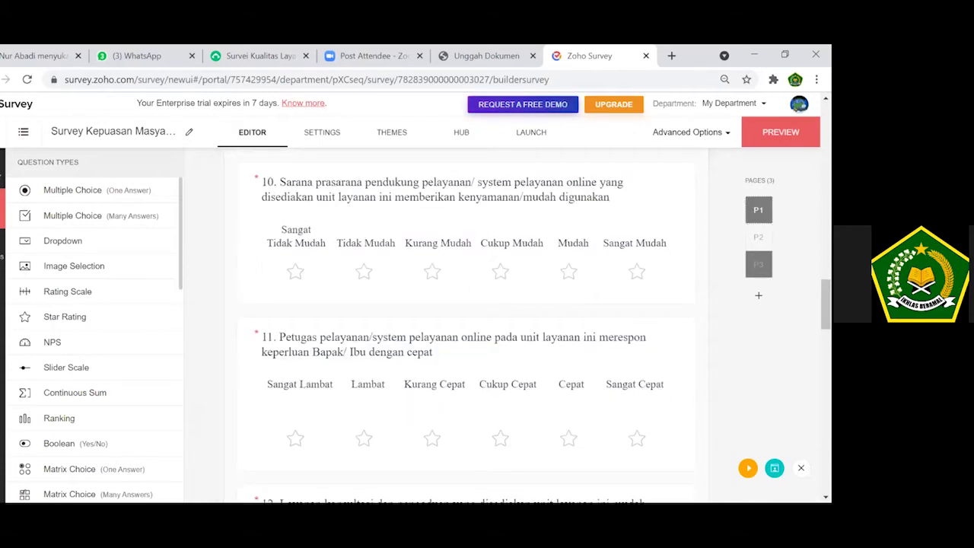
scroll(466, 327, "up", 10)
scroll(466, 327, "down", 4)
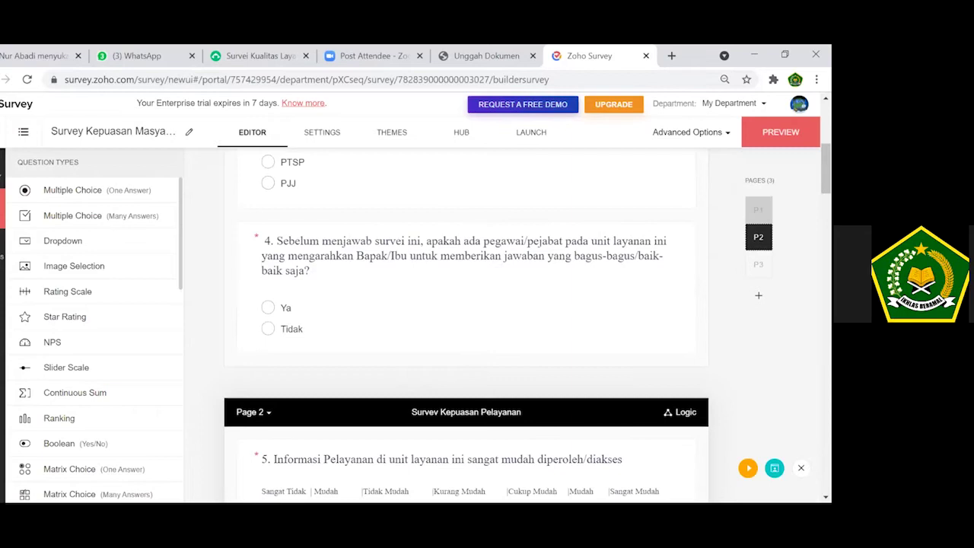
scroll(466, 327, "down", 3)
left_click(758, 264)
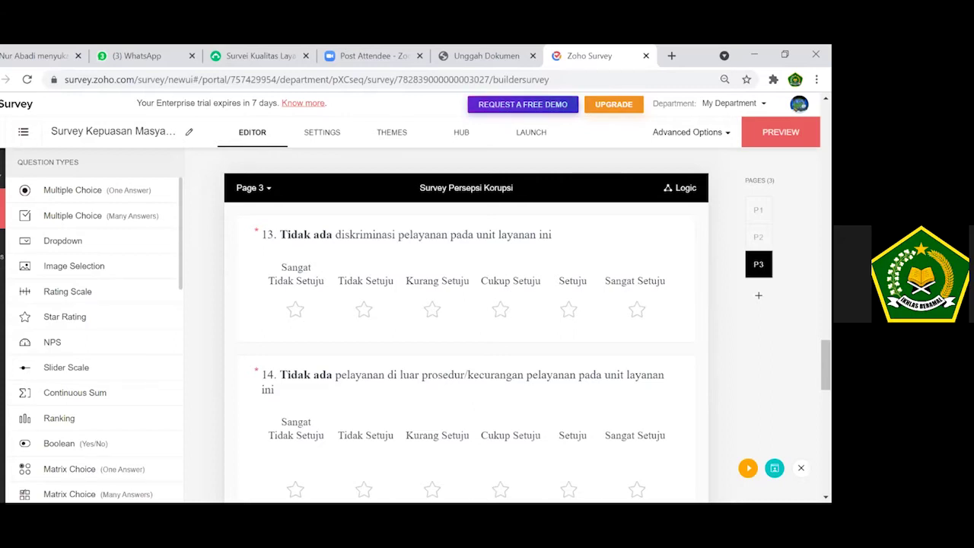
Scroll the editor back up from Page 3 to Page 2's question 5.
left_click_drag(826, 365, 826, 193)
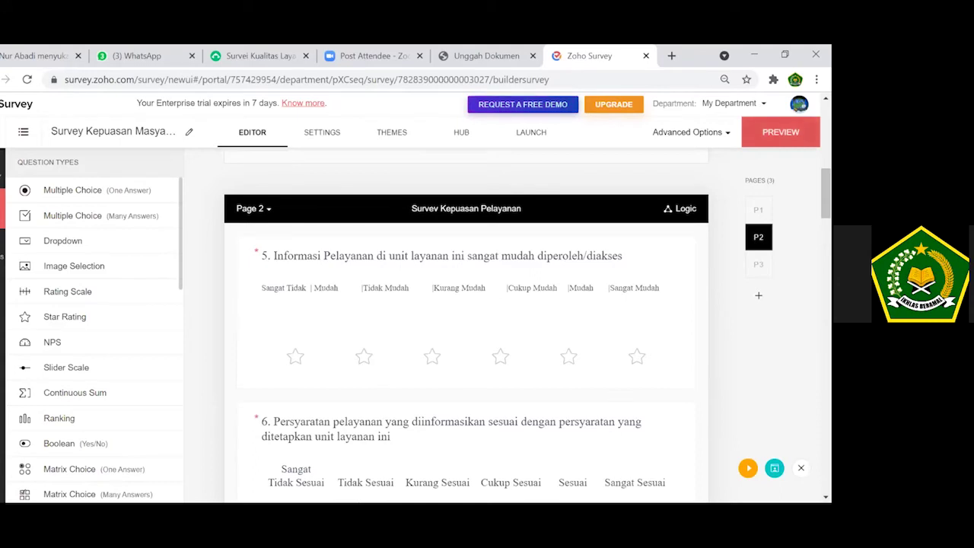
Preview the survey, scroll through the form, then switch to portrait tablet view.
left_click(781, 132)
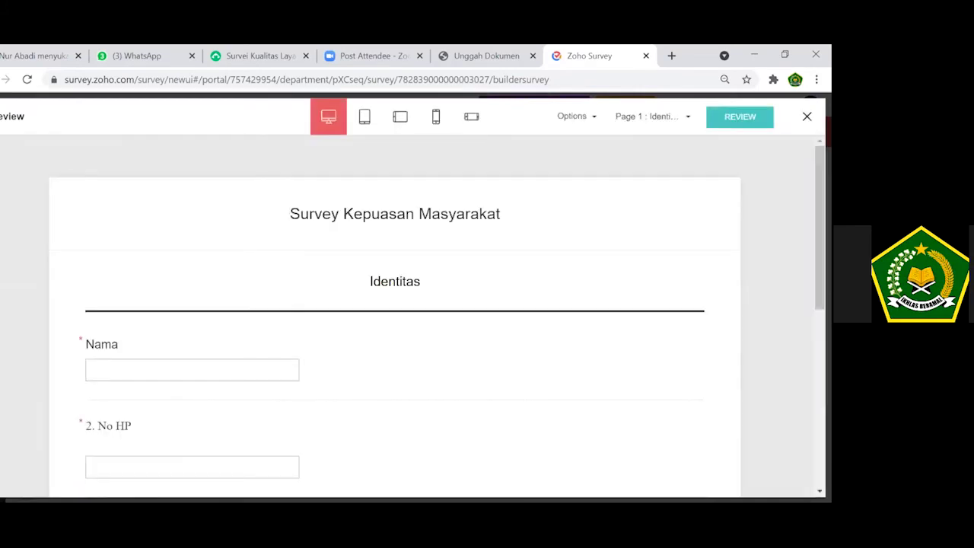
mouse_move(819, 229)
left_mouse_down()
mouse_move(820, 405)
mouse_move(820, 228)
left_mouse_up()
left_click_drag(820, 228, 819, 397)
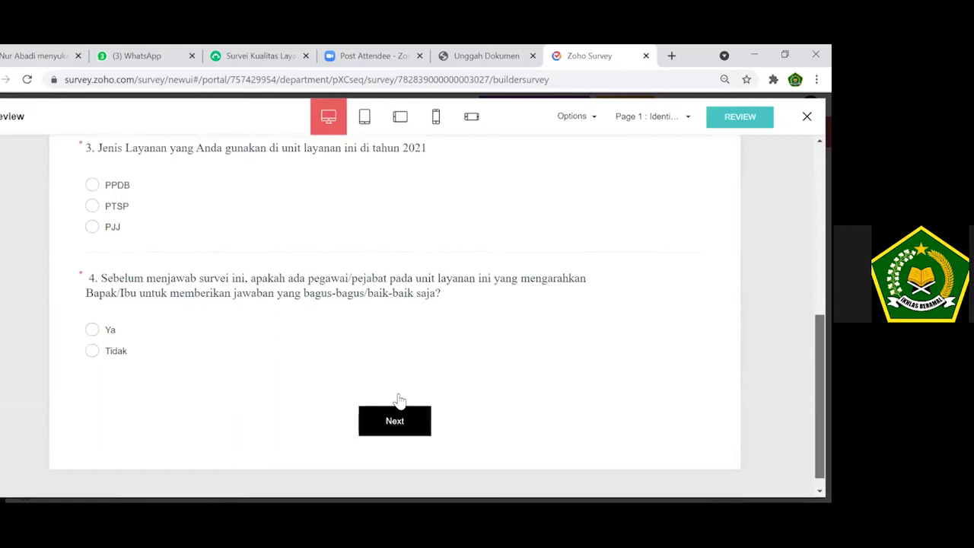
scroll(398, 401, "down", 1)
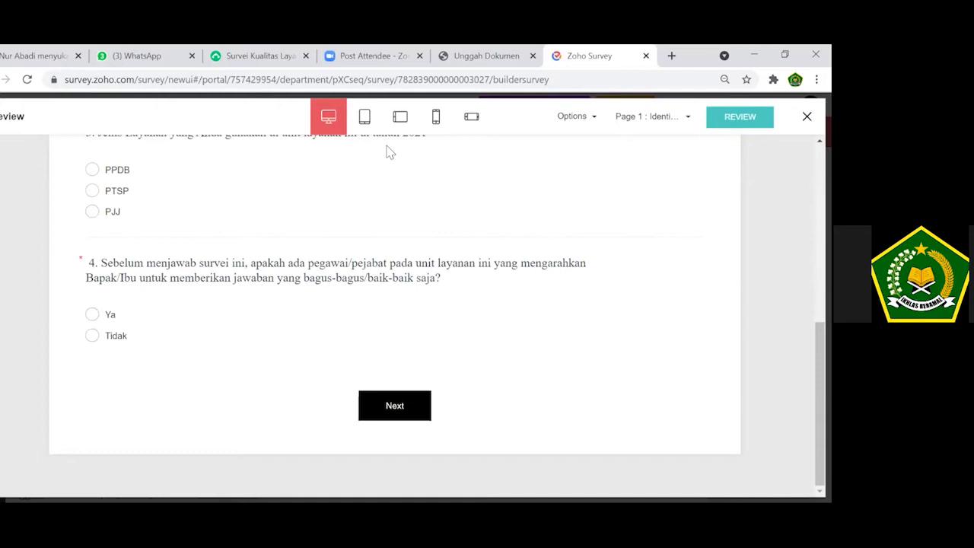
left_click_drag(530, 210, 387, 148)
left_click(366, 125)
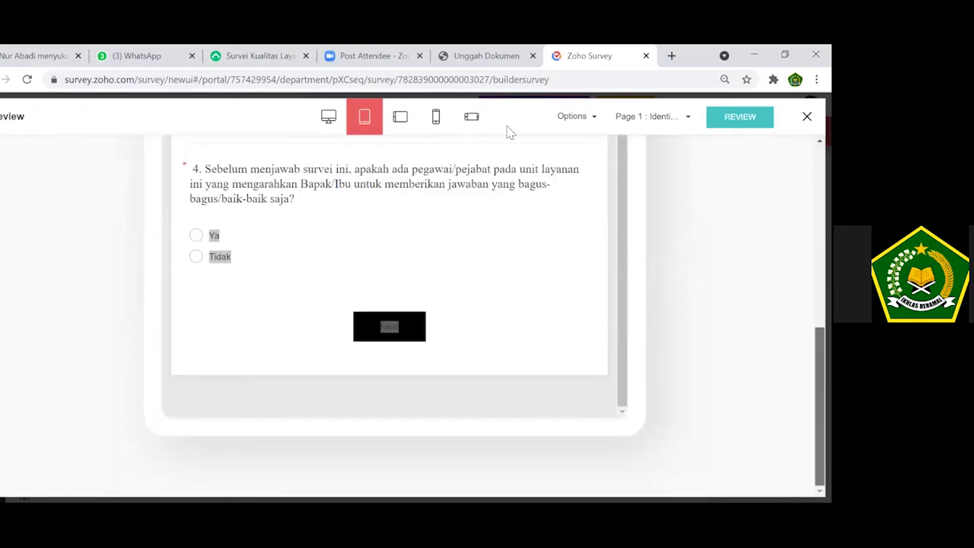
View the preview in landscape tablet, portrait phone and landscape phone, then open reviewer options.
left_click(398, 120)
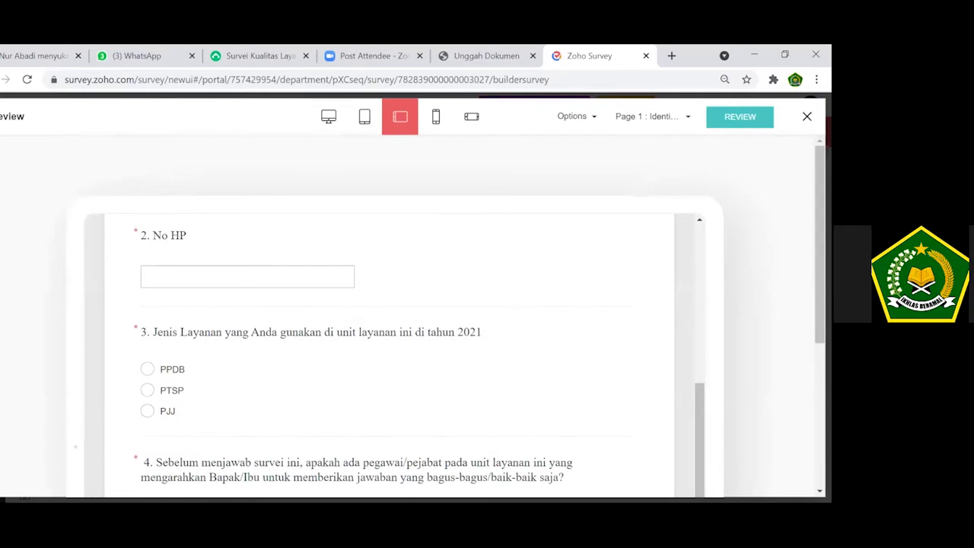
left_click(439, 131)
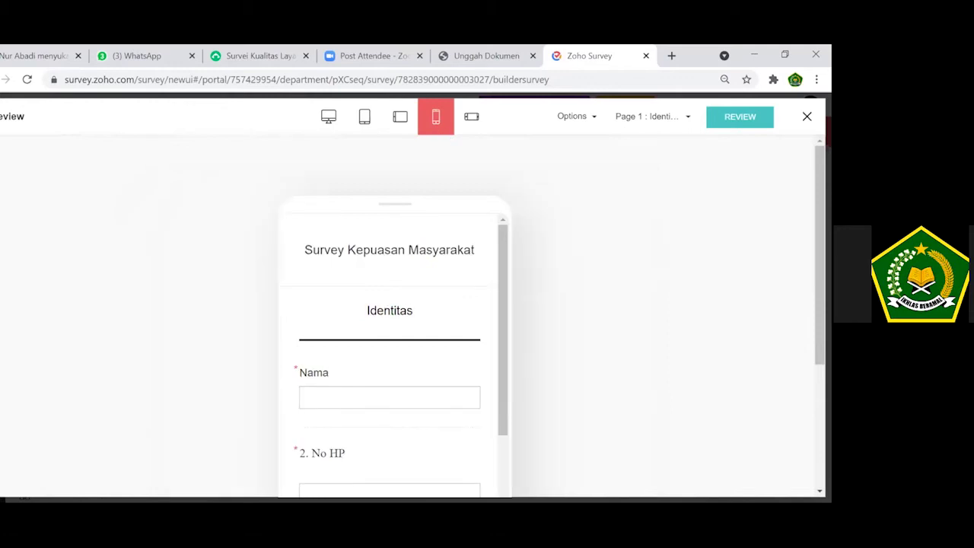
left_click(473, 122)
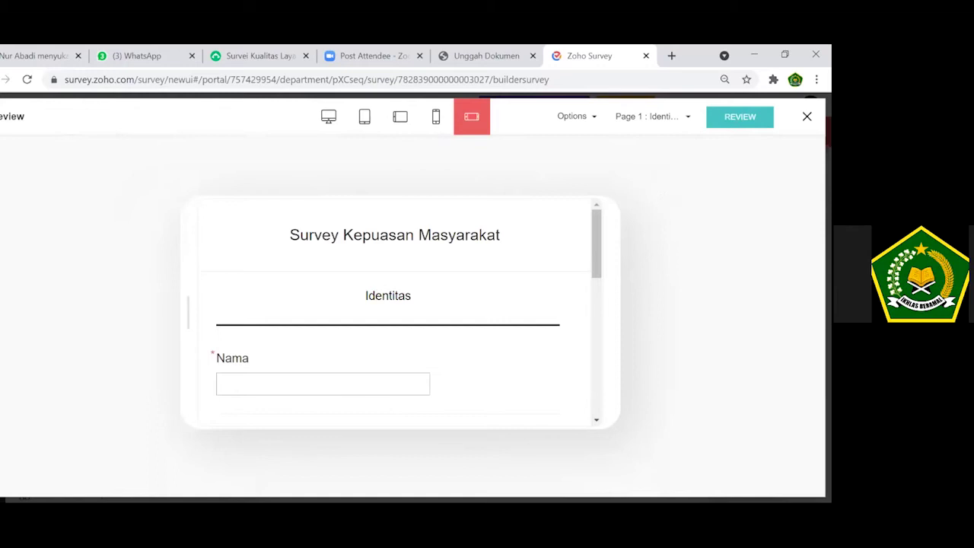
left_click(739, 116)
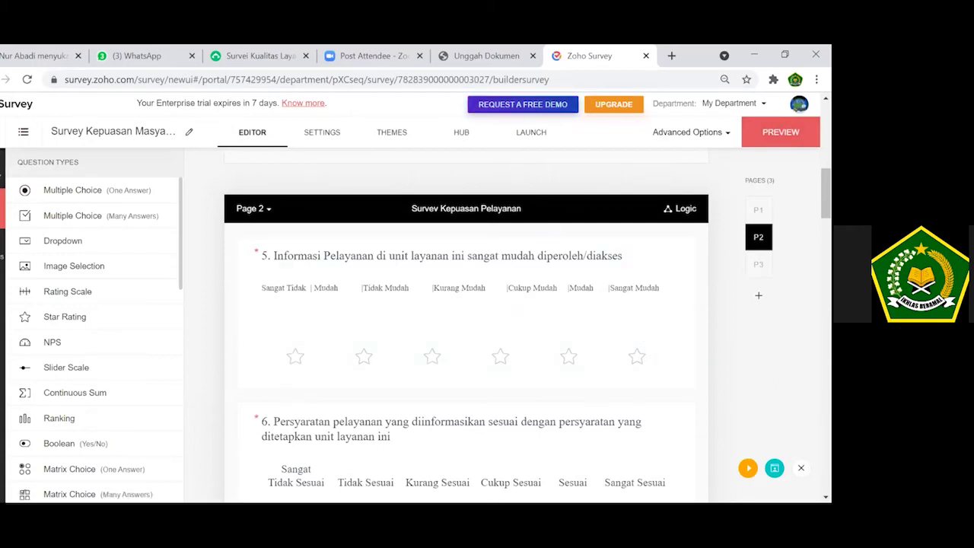
Return to the top of Page 1 and go to the THEMES tab.
scroll(466, 327, "up", 5)
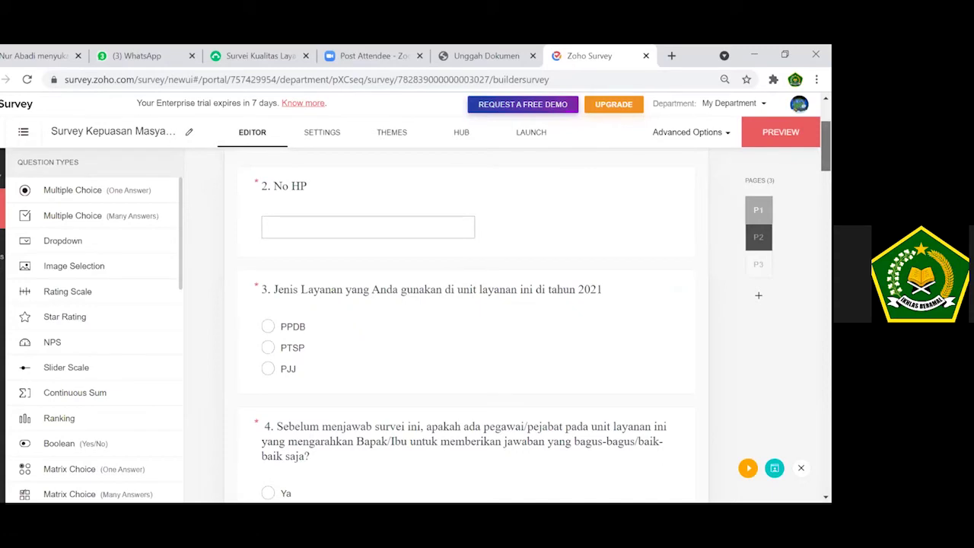
scroll(555, 178, "up", 2)
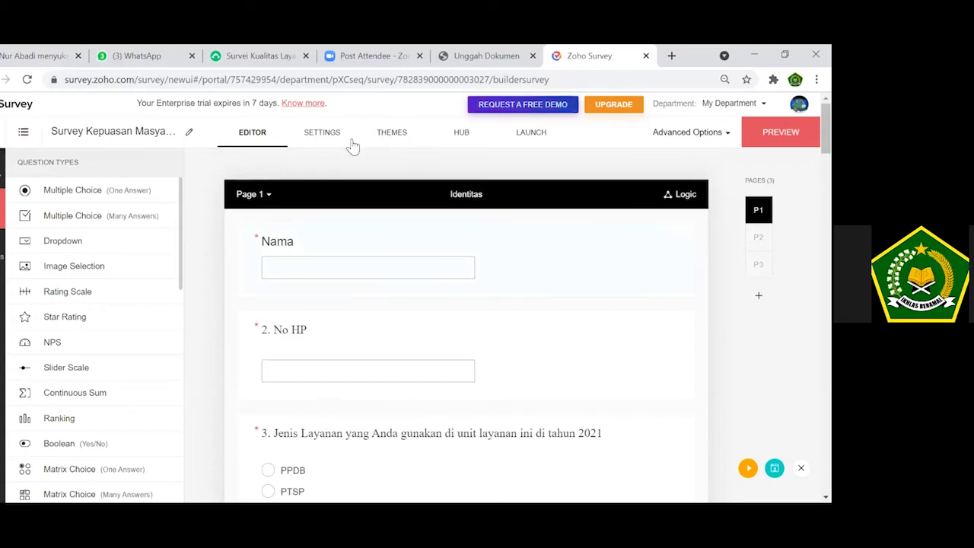
left_click(400, 145)
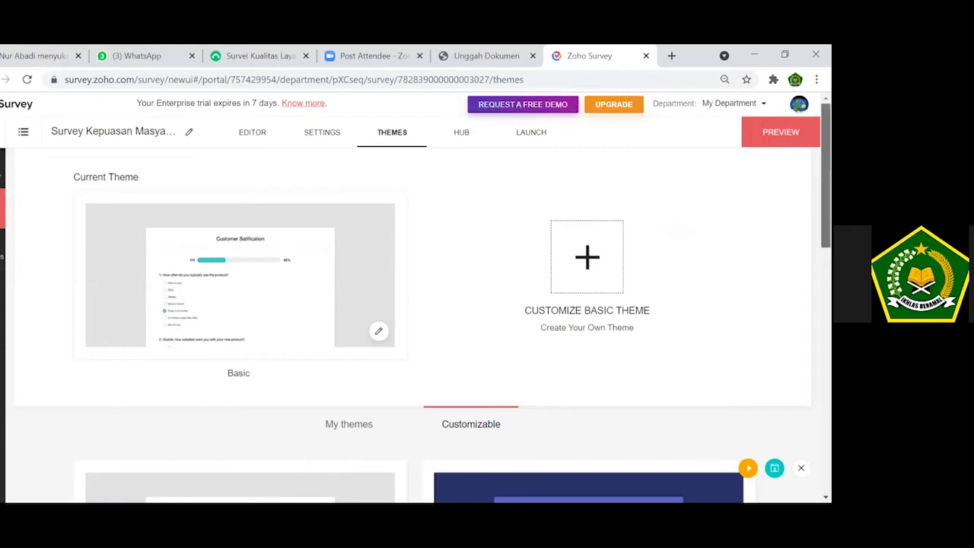
left_click_drag(825, 175, 825, 283)
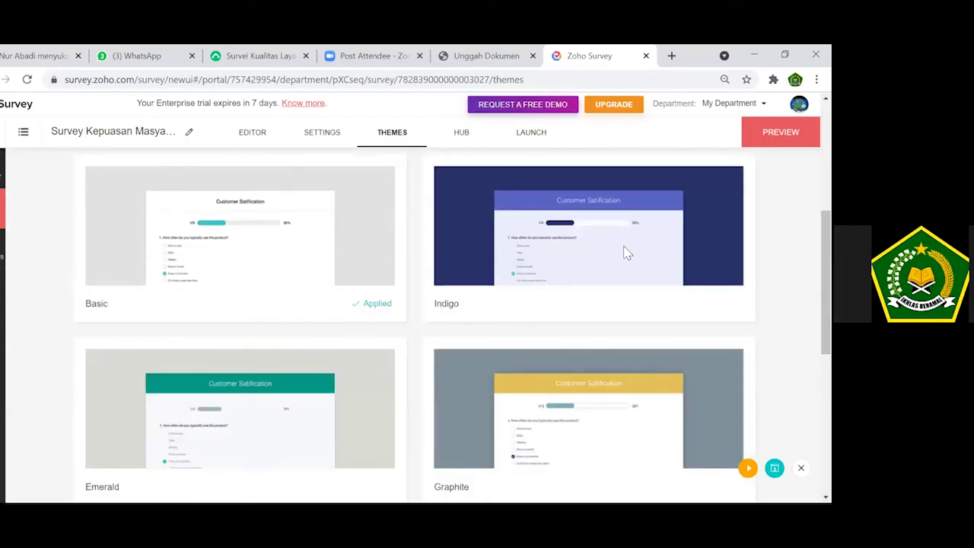
mouse_move(624, 247)
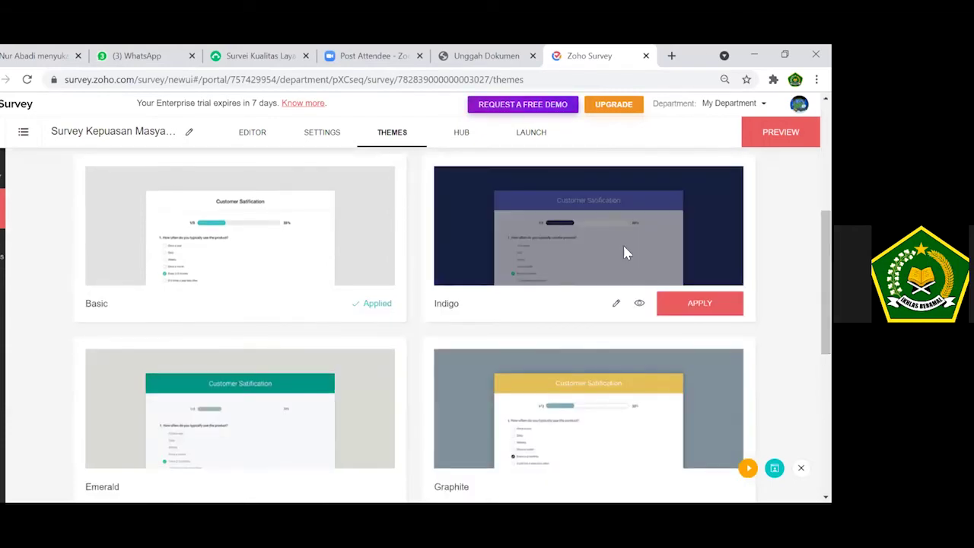
left_click(641, 305)
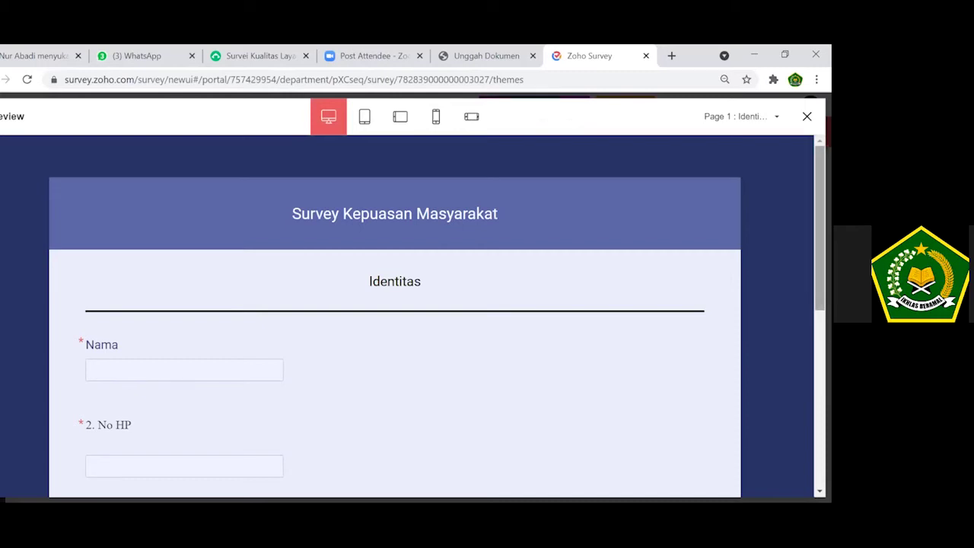
scroll(407, 316, "down", 5)
scroll(394, 316, "up", 5)
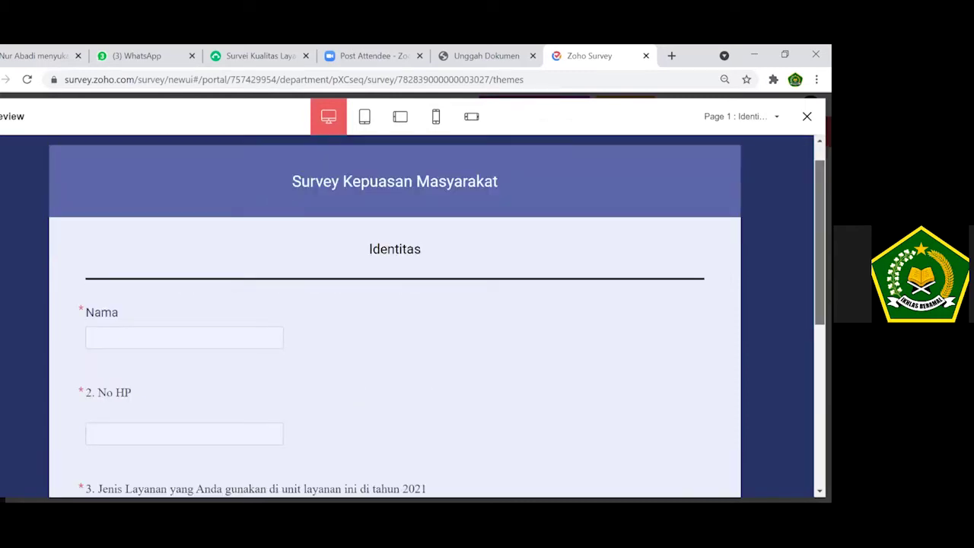
scroll(394, 316, "up", 1)
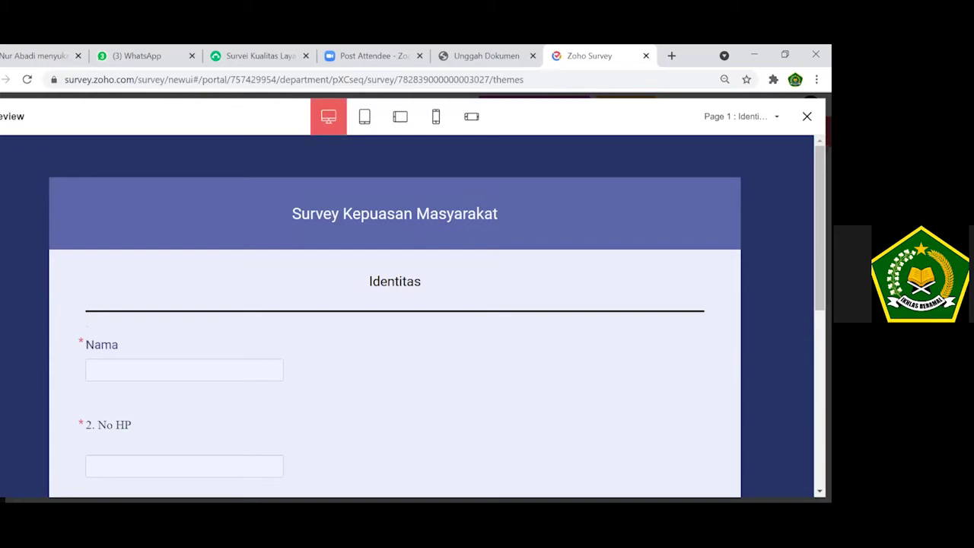
key("Escape")
left_click(291, 485)
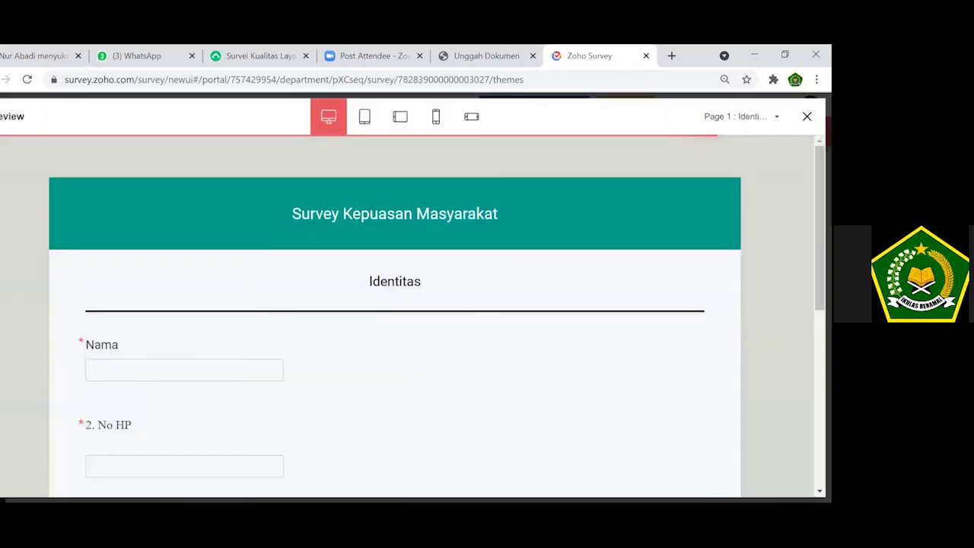
scroll(394, 316, "down", 1)
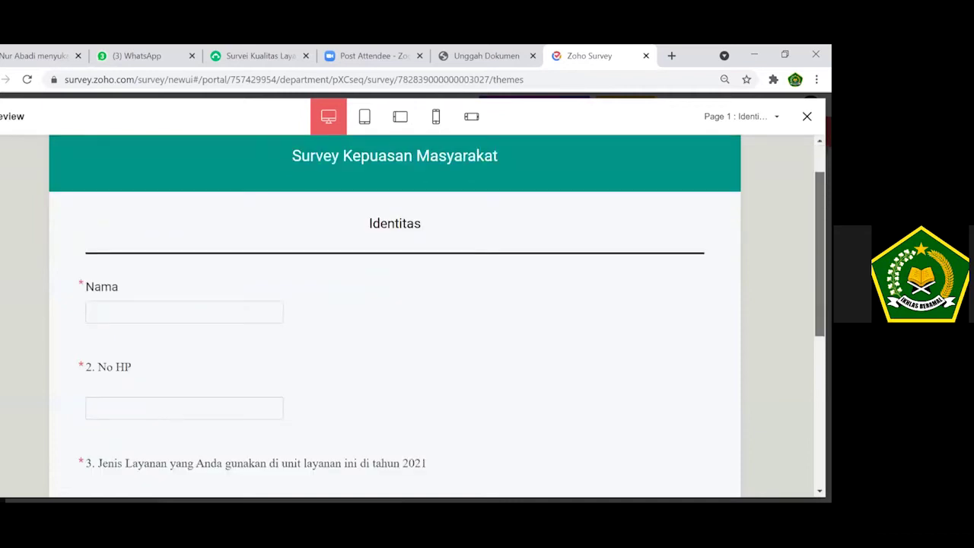
scroll(394, 316, "down", 3)
scroll(394, 316, "up", 4)
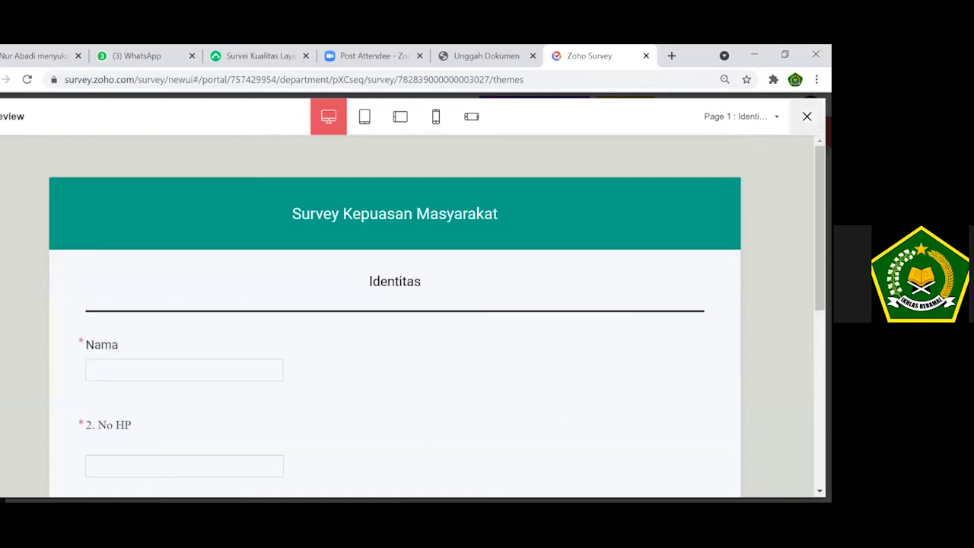
key("Escape")
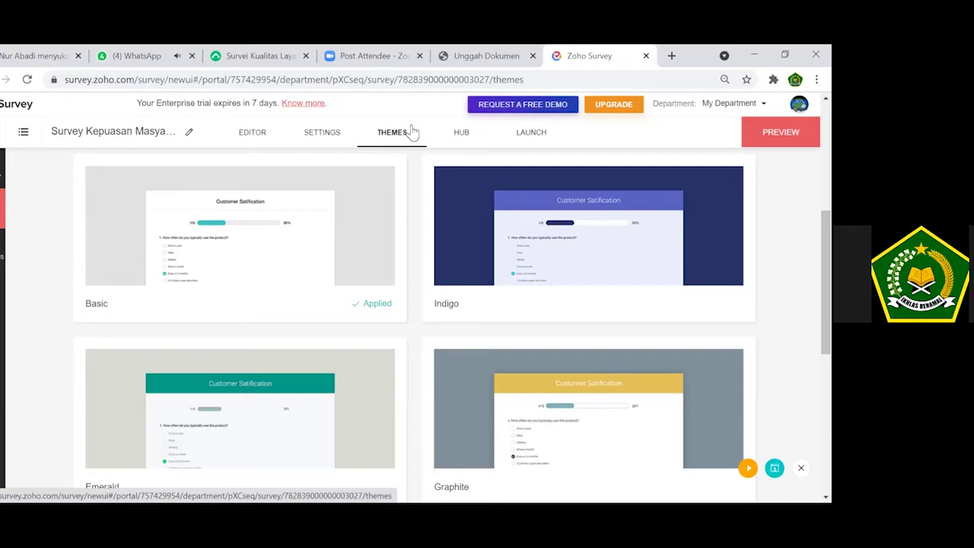
Go to the LAUNCH tab and publish the survey.
left_click(533, 134)
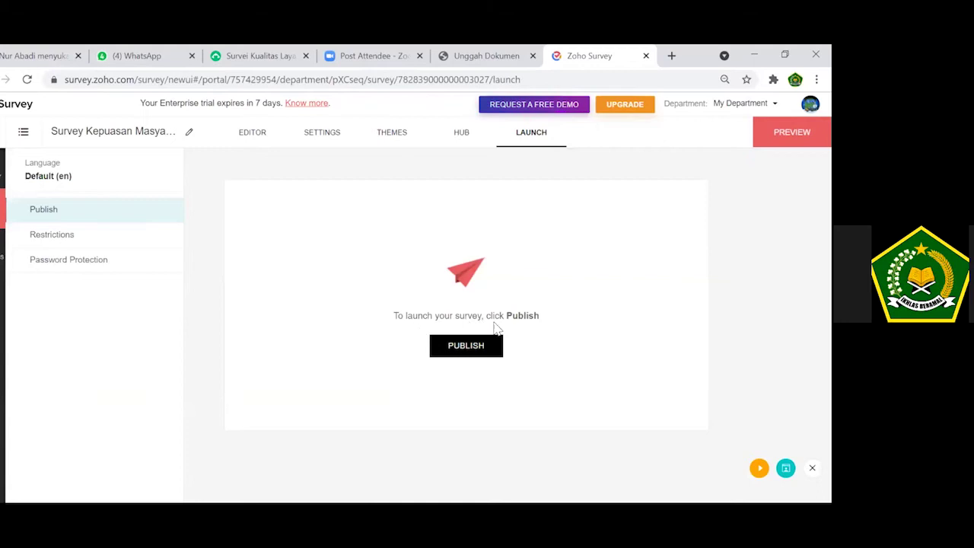
left_click(476, 347)
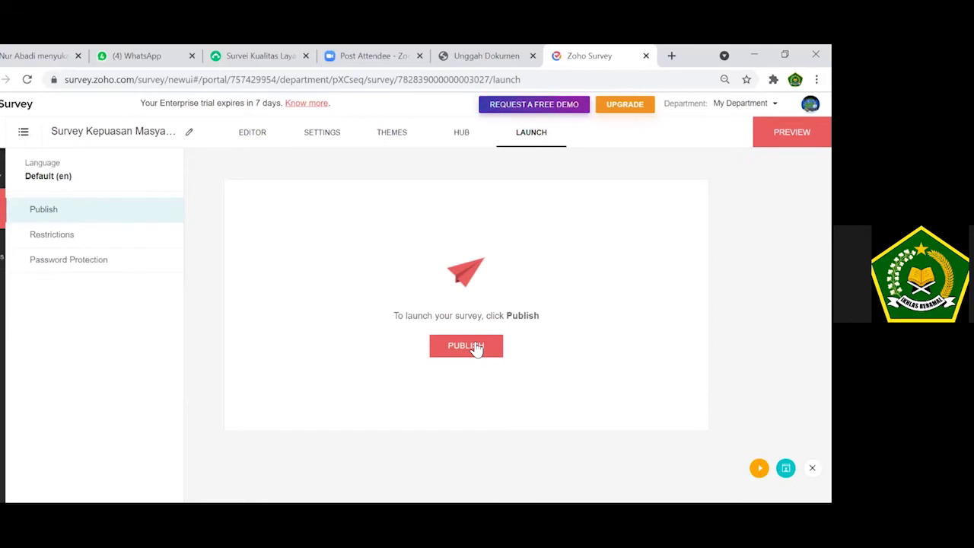
left_click(474, 346)
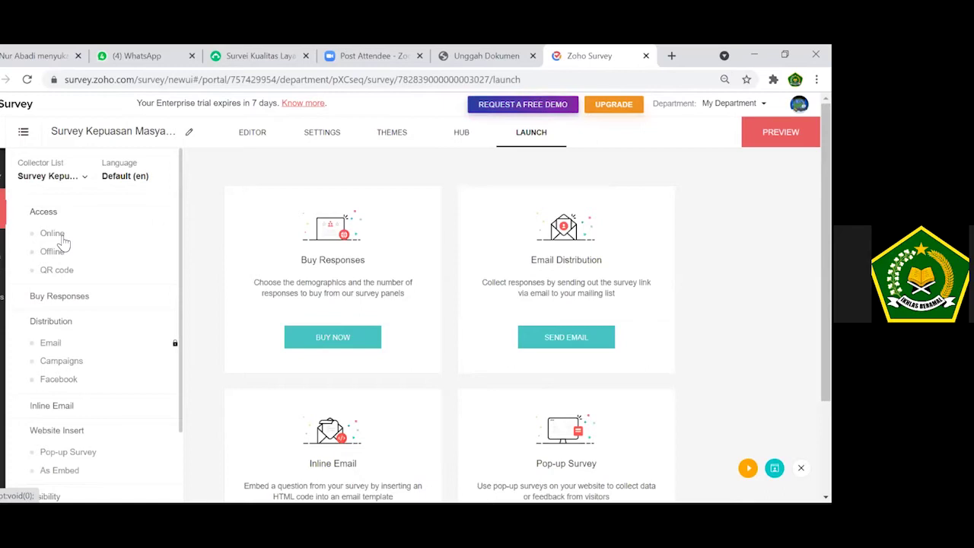
Open Access > Online and copy the full public survey link.
left_click(64, 239)
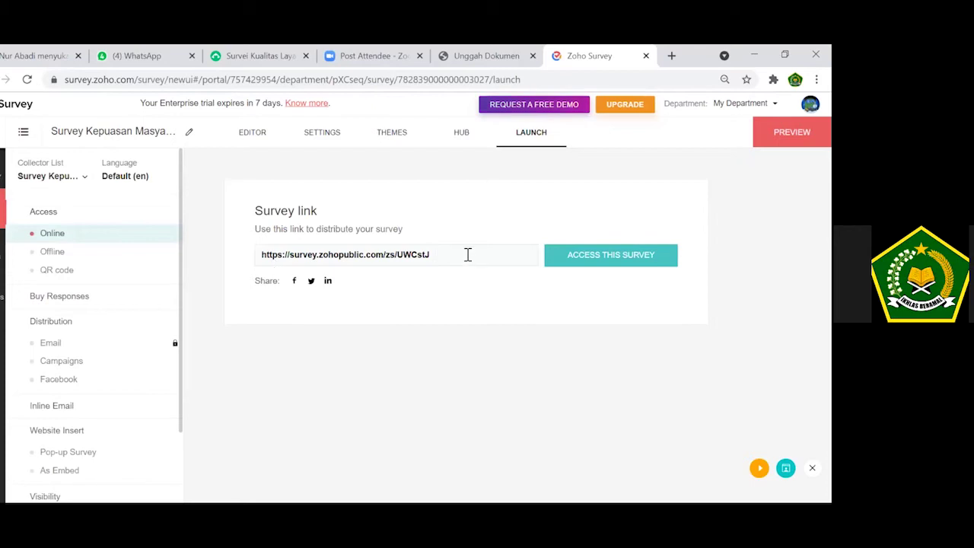
left_click_drag(430, 254, 213, 246)
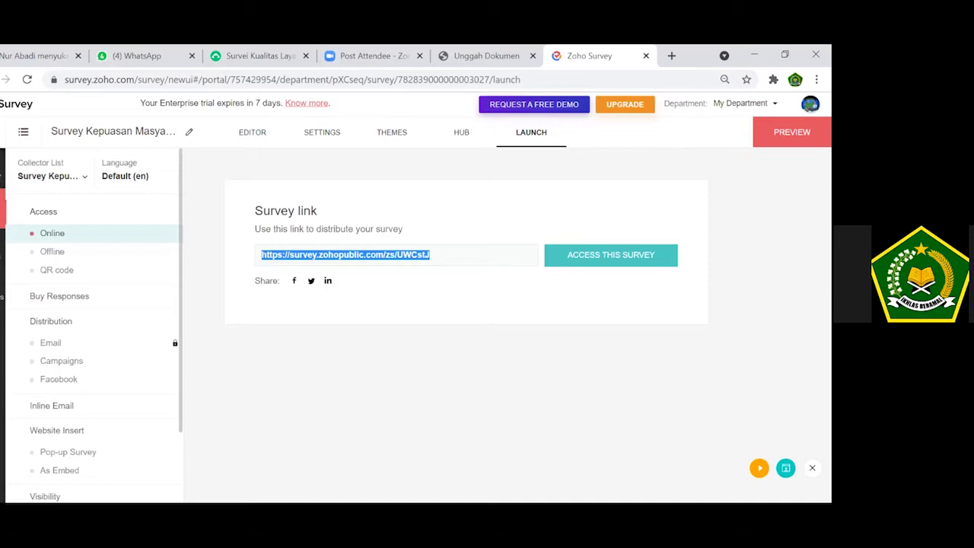
key("alt+Tab")
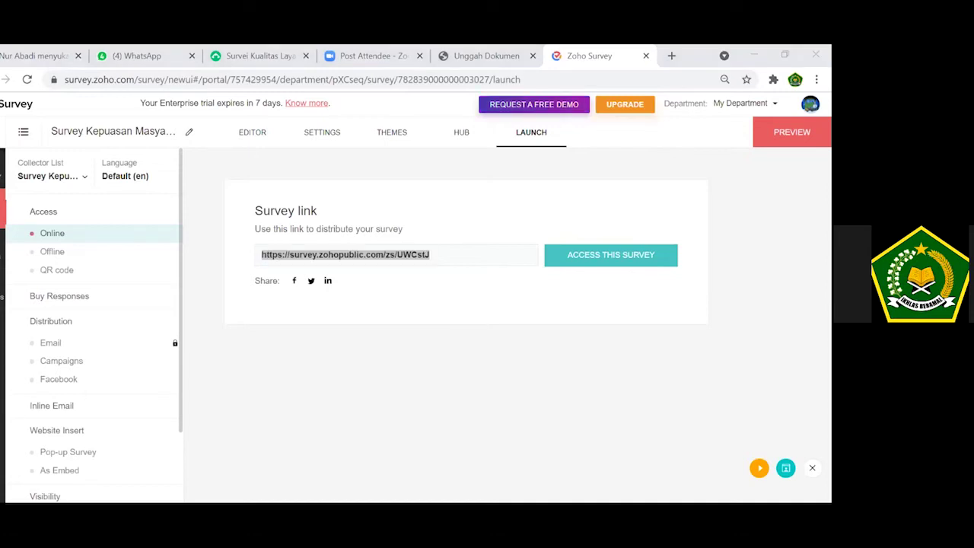
left_click(621, 344)
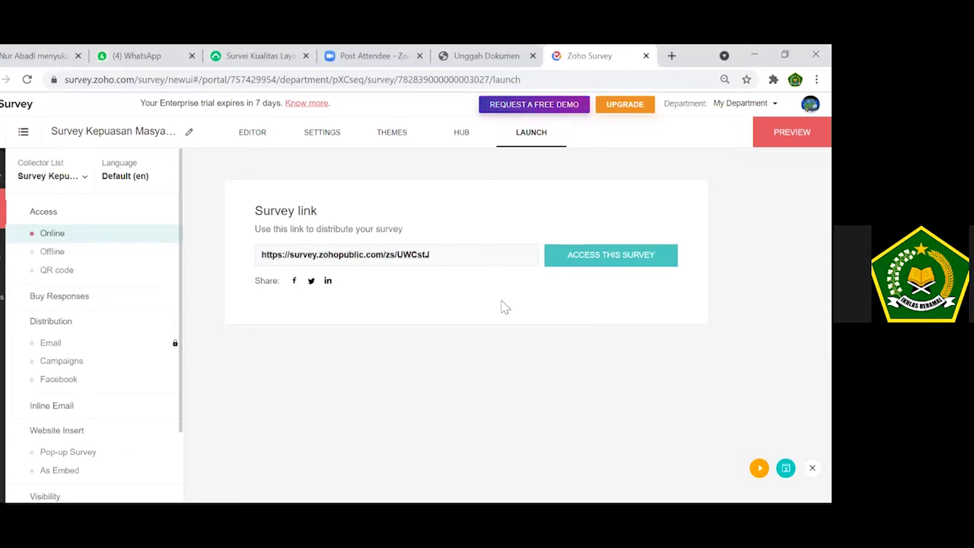
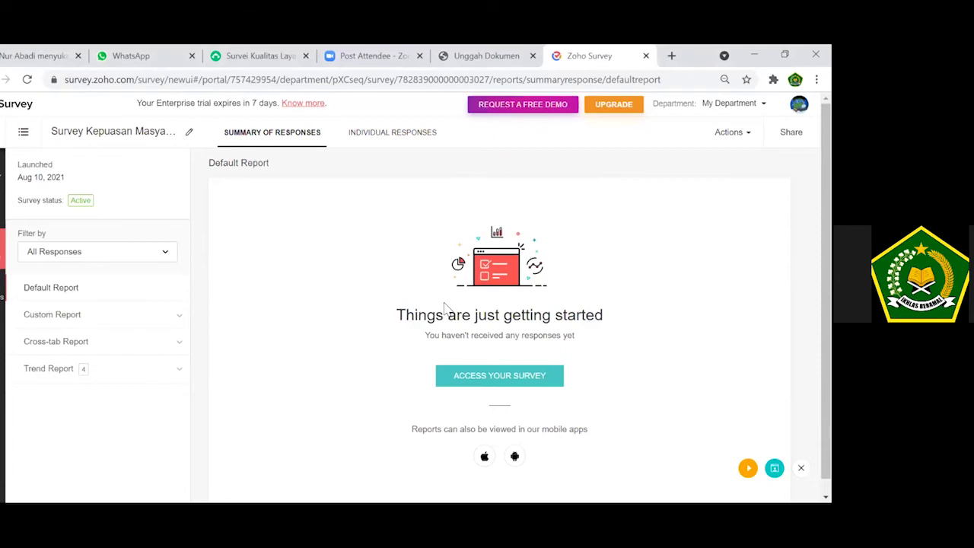
Open the published survey's live form from its public link.
left_click(496, 377)
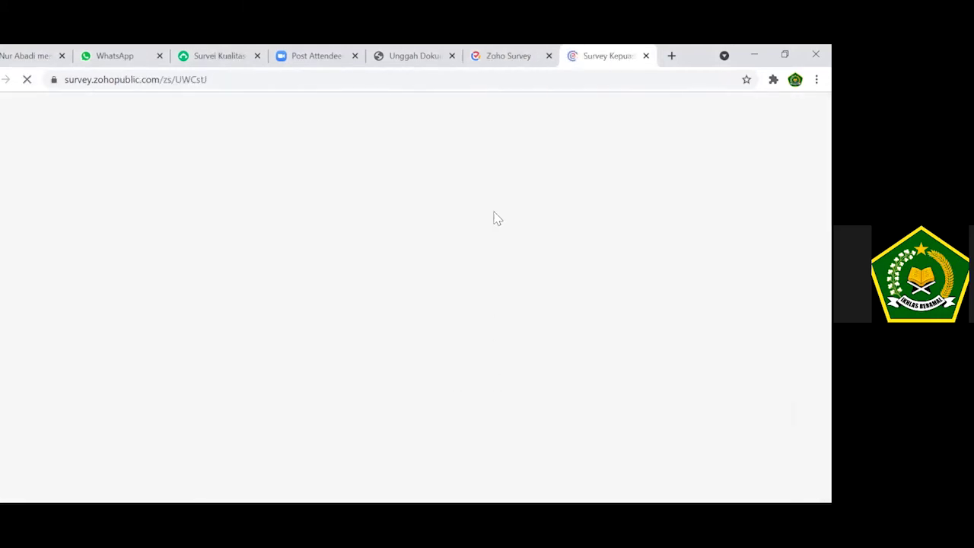
Return to the summary report with 12 responses and review the Average Ratings chart.
left_click(511, 54)
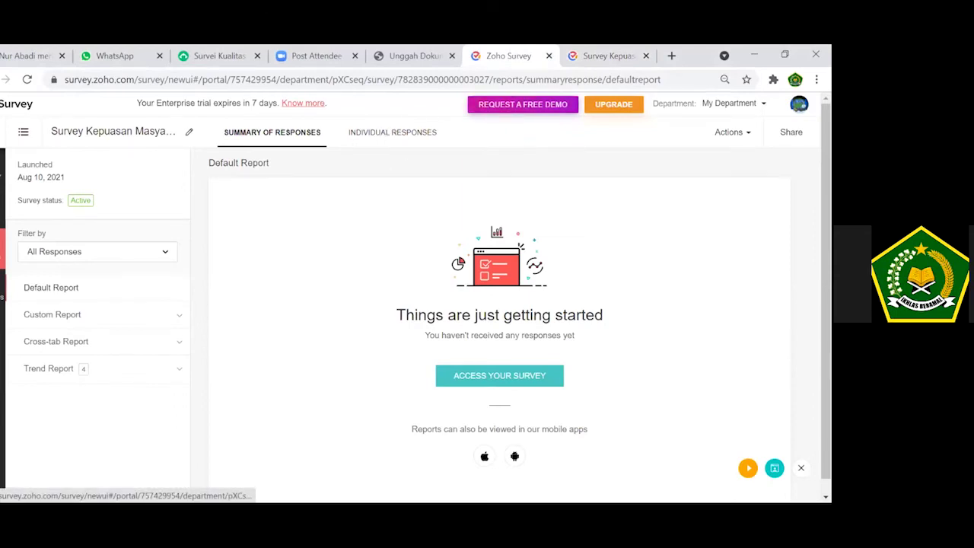
scroll(499, 320, "down", 1)
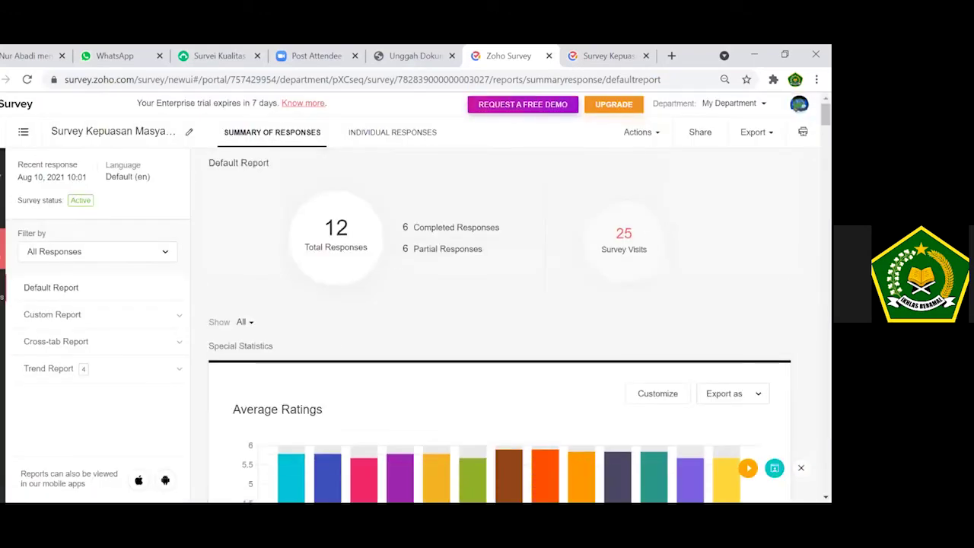
scroll(502, 319, "down", 3)
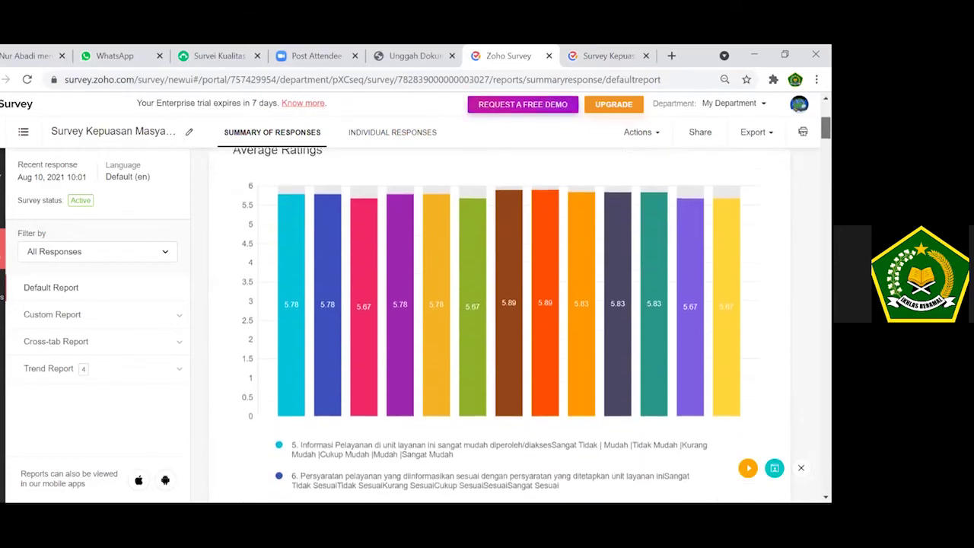
scroll(502, 319, "up", 3)
scroll(503, 327, "down", 10)
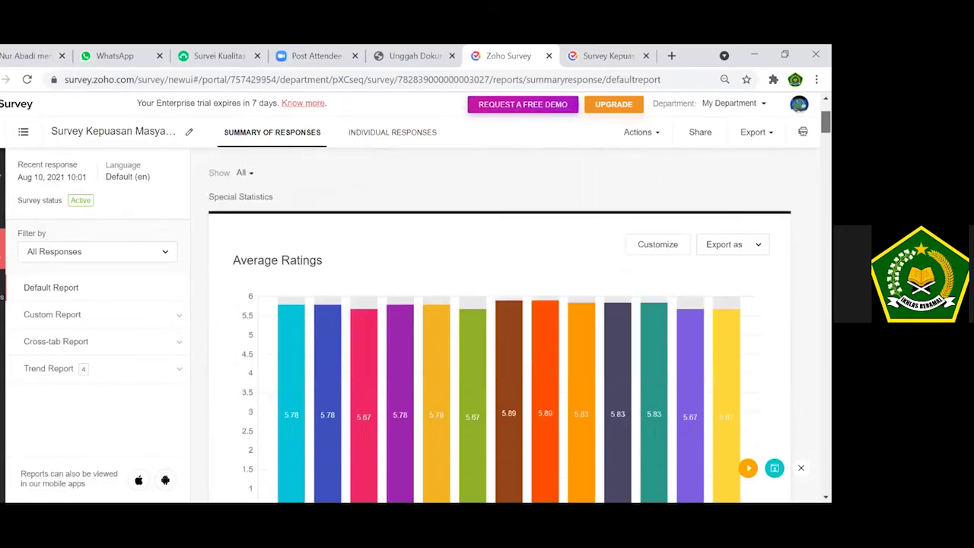
scroll(502, 327, "down", 4)
scroll(502, 327, "up", 5)
scroll(503, 327, "up", 10)
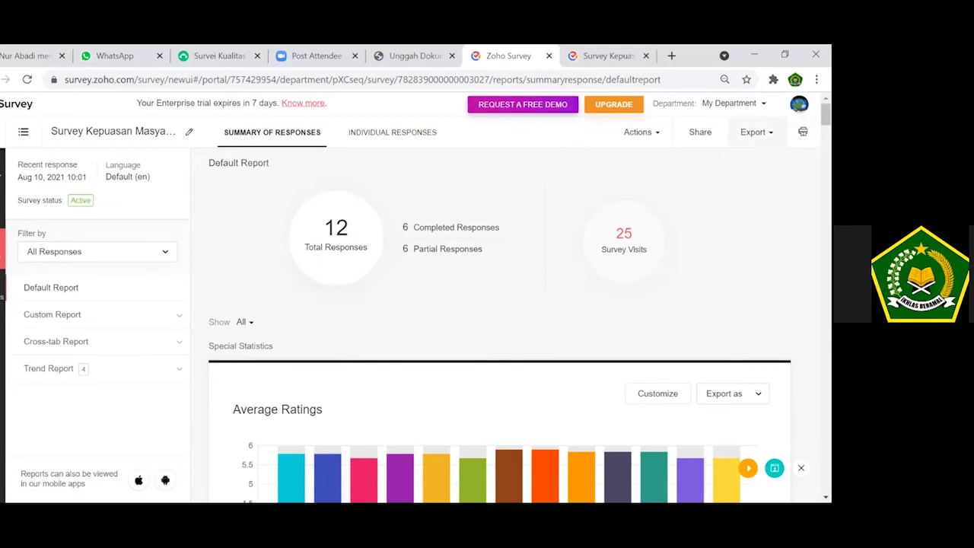
Export the report to Zoho Sheet as Survey_Kepuasan_Masyarakat_Default_Report.xlsx.
left_click(755, 131)
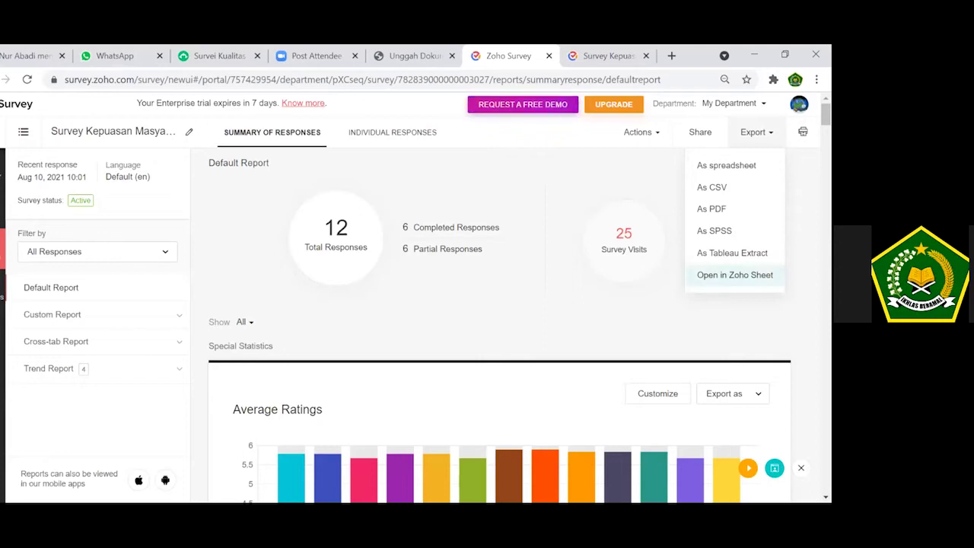
left_click(734, 274)
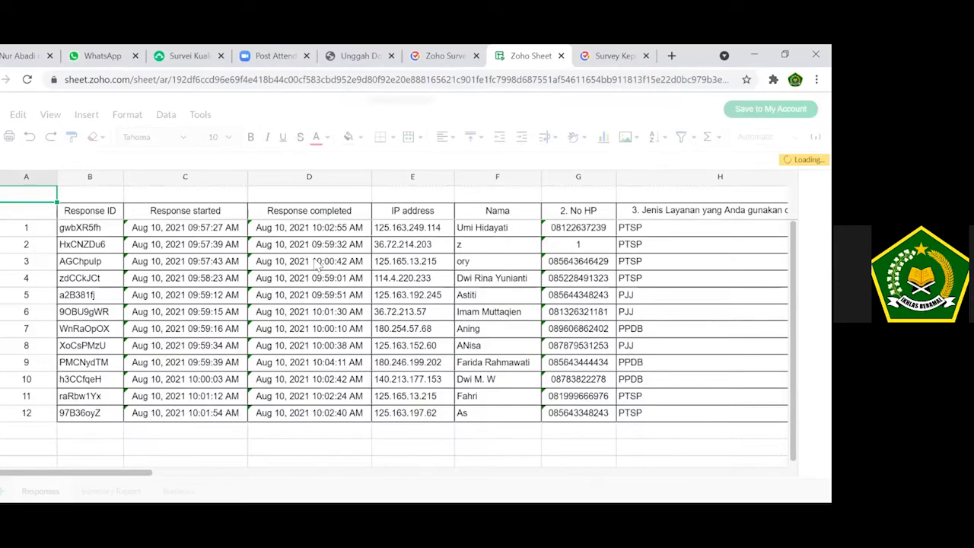
left_click(96, 220)
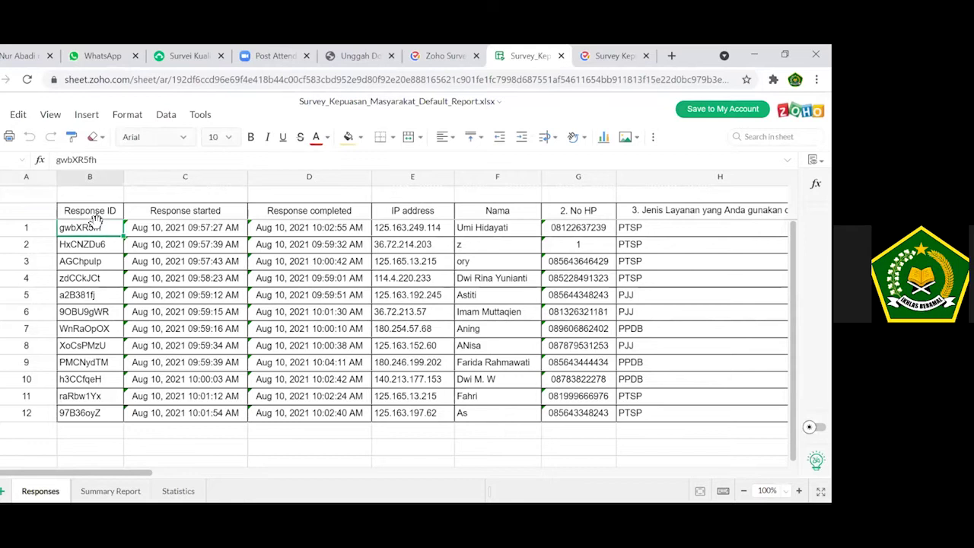
left_click(210, 233)
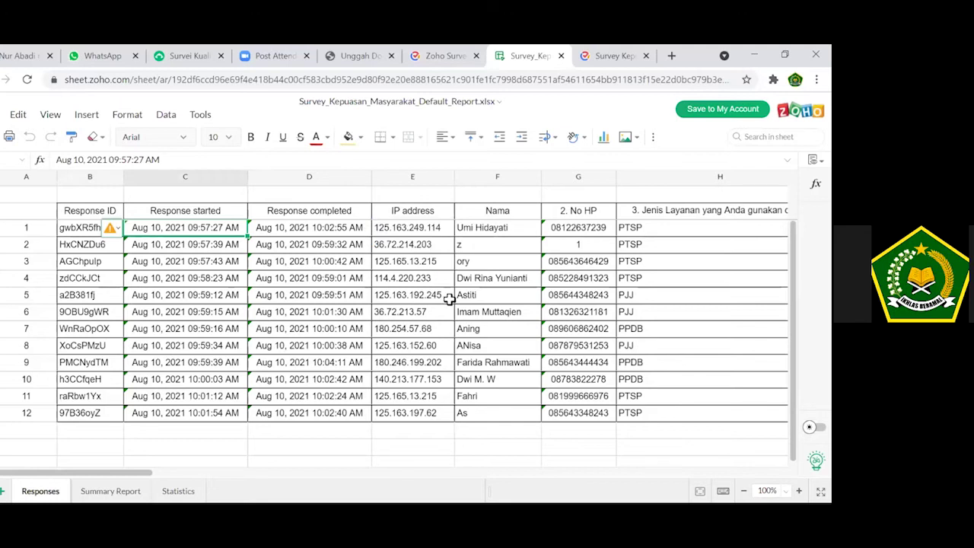
key("Right")
key("Right")
key("Right")
key("Right")
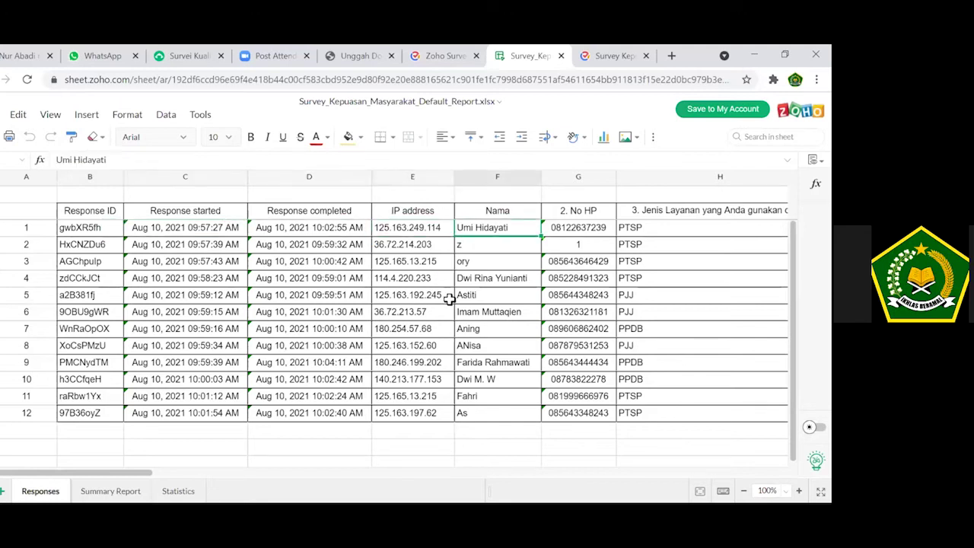
key("Right")
key("Right")
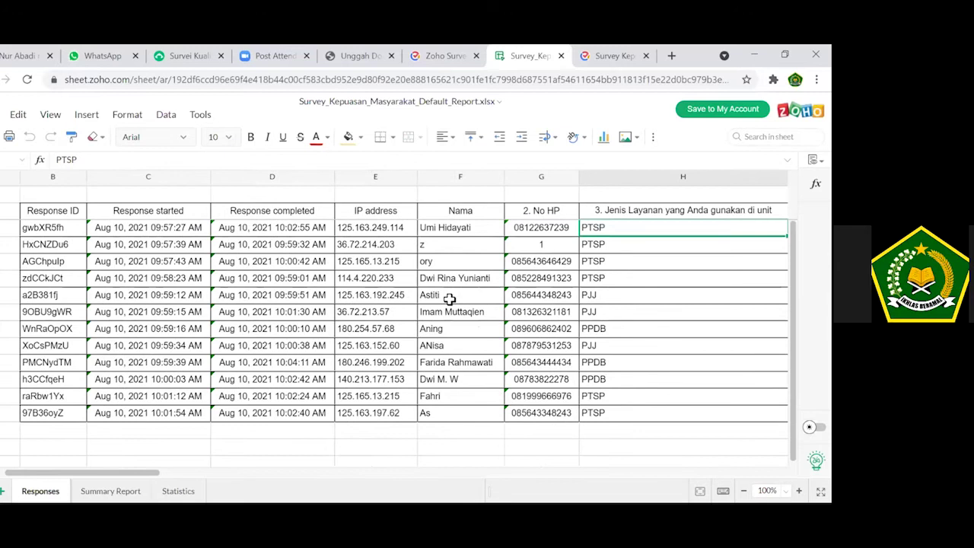
key("Right")
key("Right")
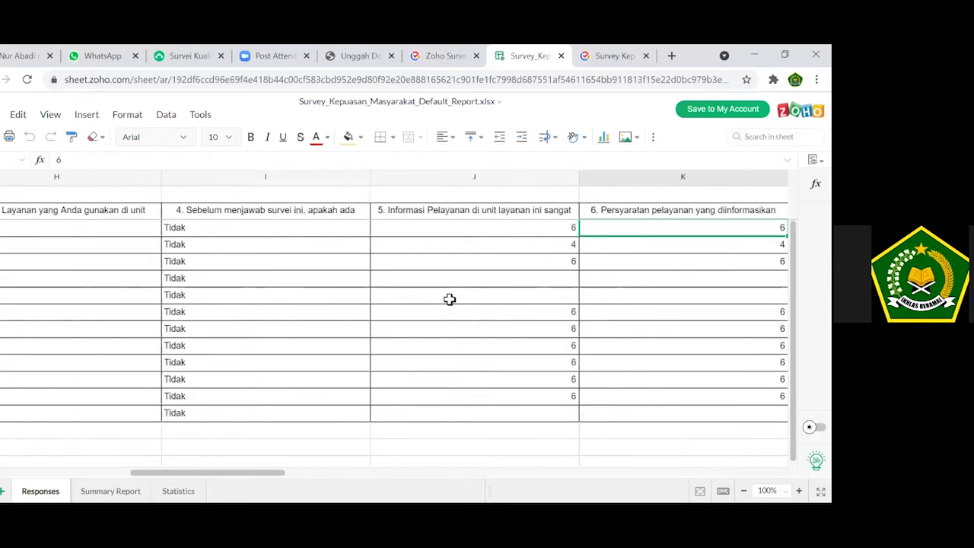
key("Right")
key("Right")
key("Right")
key("Right")
key("Right")
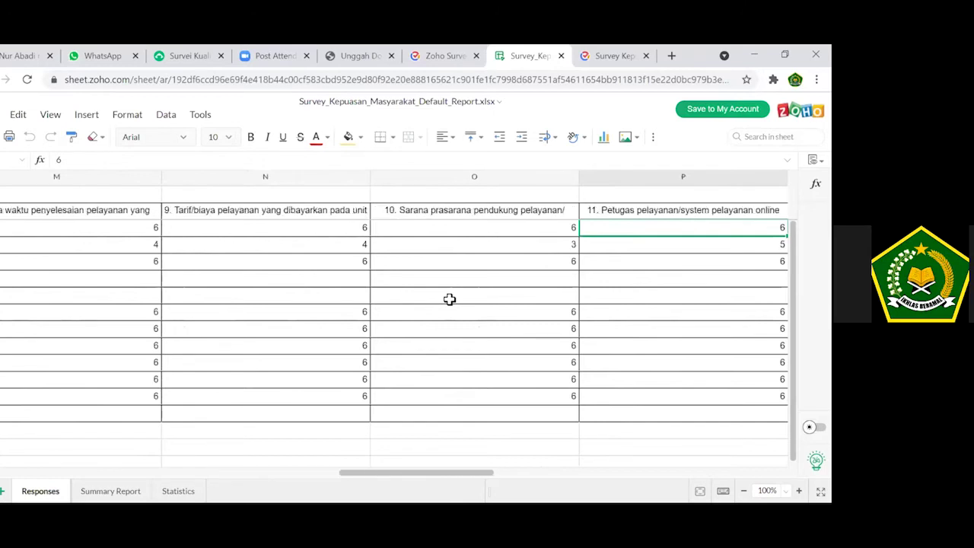
key("Right")
key("Right")
key("Right")
key("Right")
key("Right")
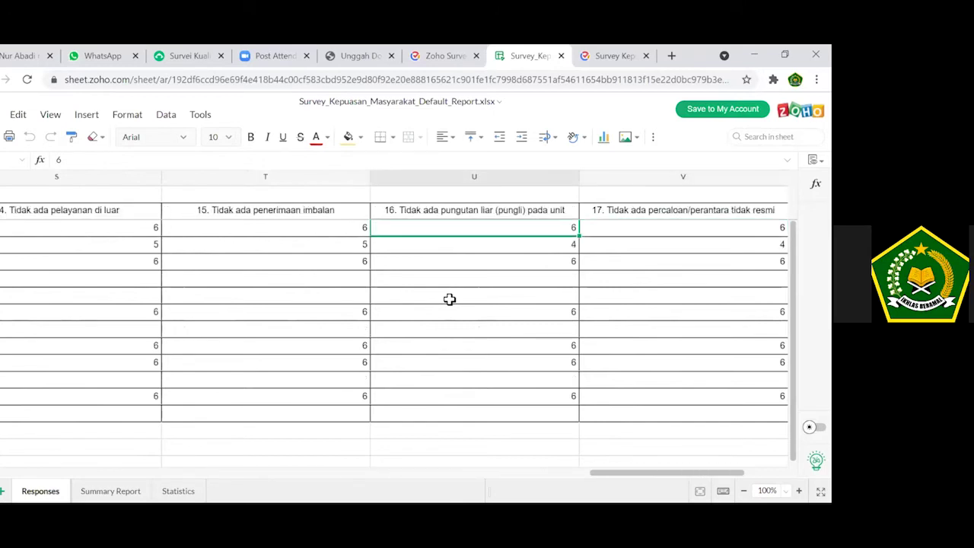
key("Left")
key("Left")
key("Left")
key("Left")
key("Left")
key("Left")
key("Left")
key("Left")
key("Left")
key("Left")
key("Left")
key("Left")
key("Left")
key("Left")
key("Left")
key("Left")
key("Left")
key("Left")
key("Left")
key("Left")
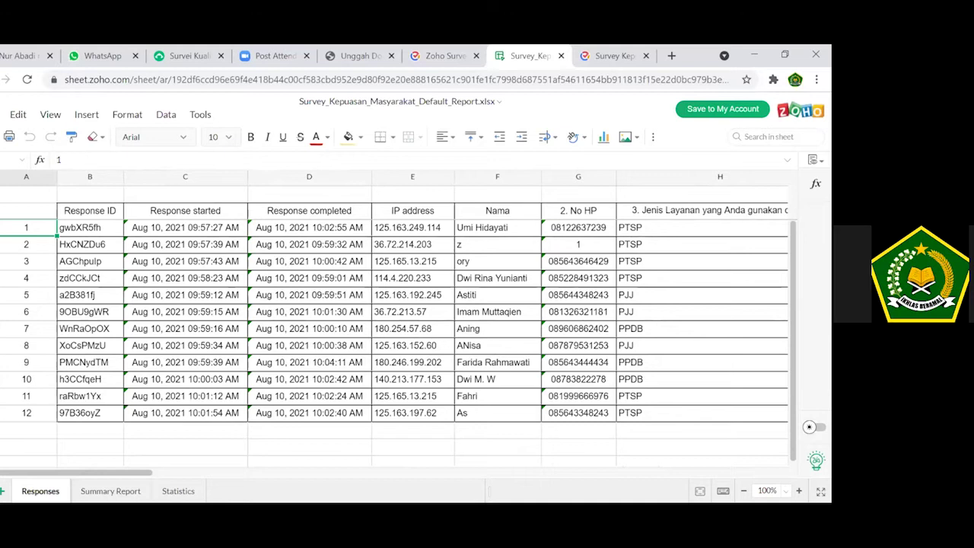
left_click(3, 122)
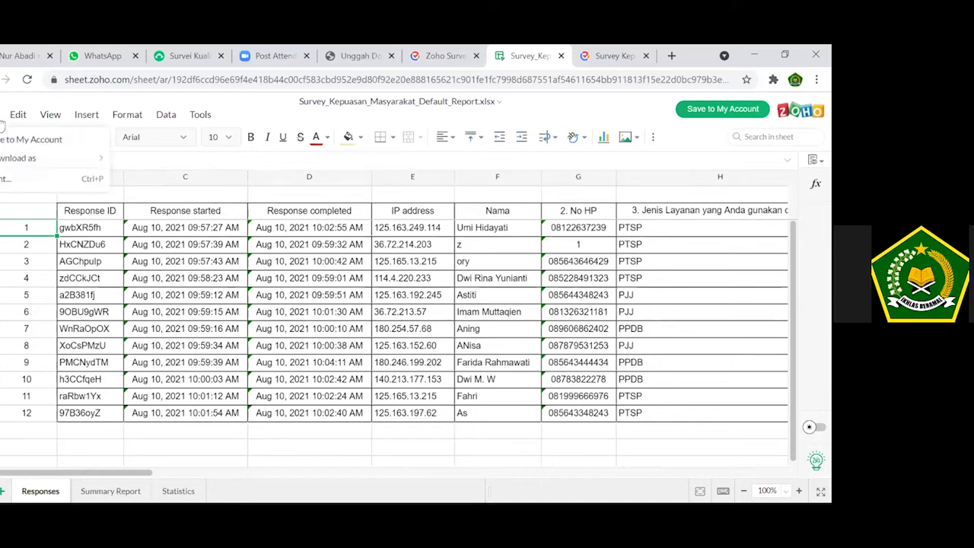
Download the sheet as an MS Excel Workbook (.xlsx) and open it in Excel.
mouse_move(69, 163)
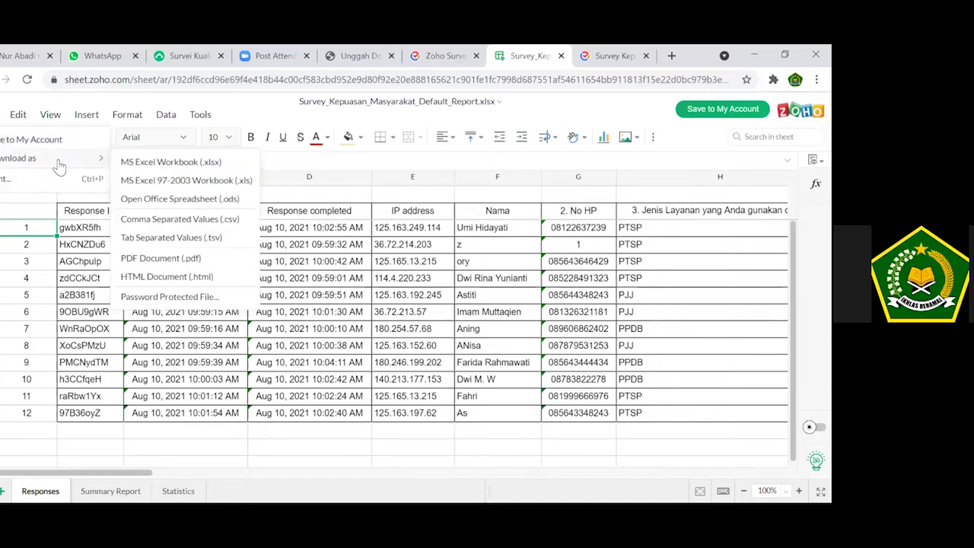
left_click(202, 163)
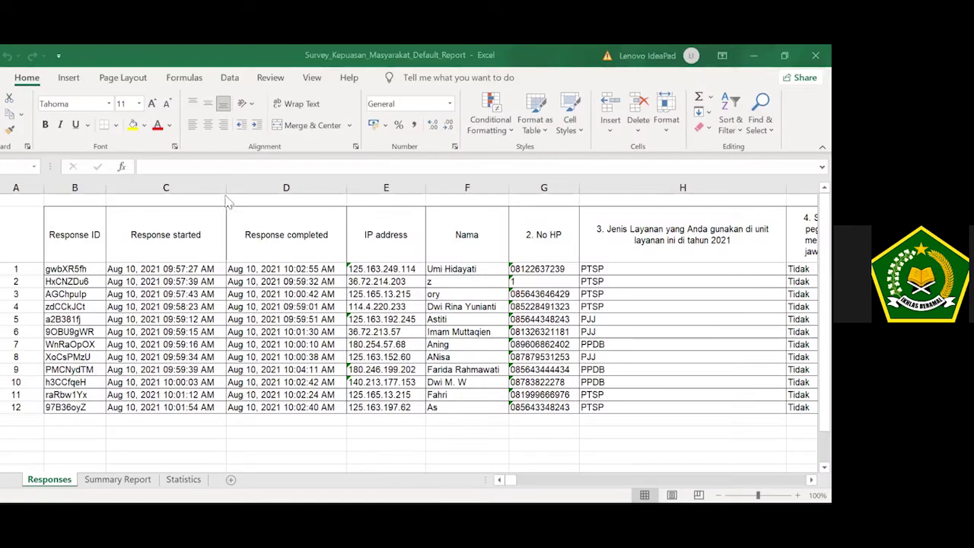
left_click(418, 272)
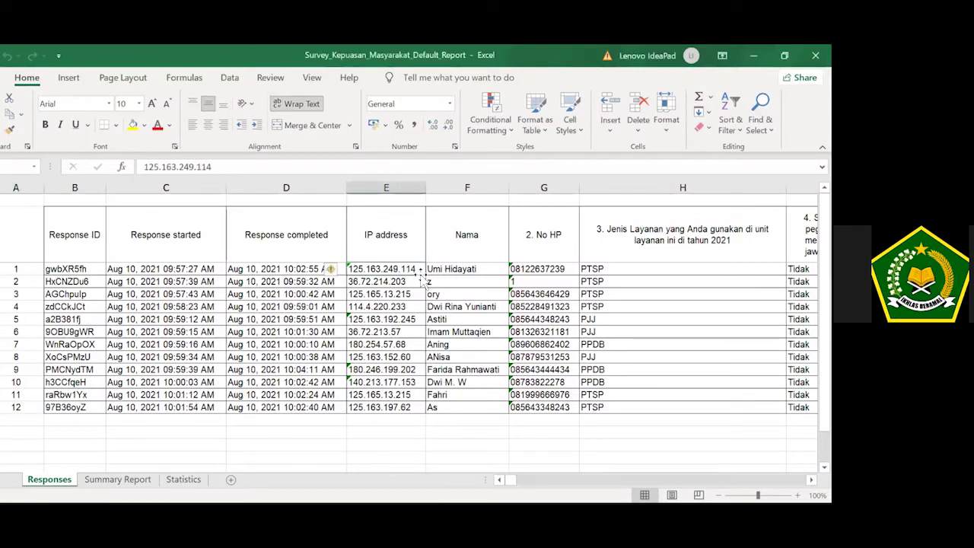
Delete the row for response 2 from the Responses sheet.
key("Right")
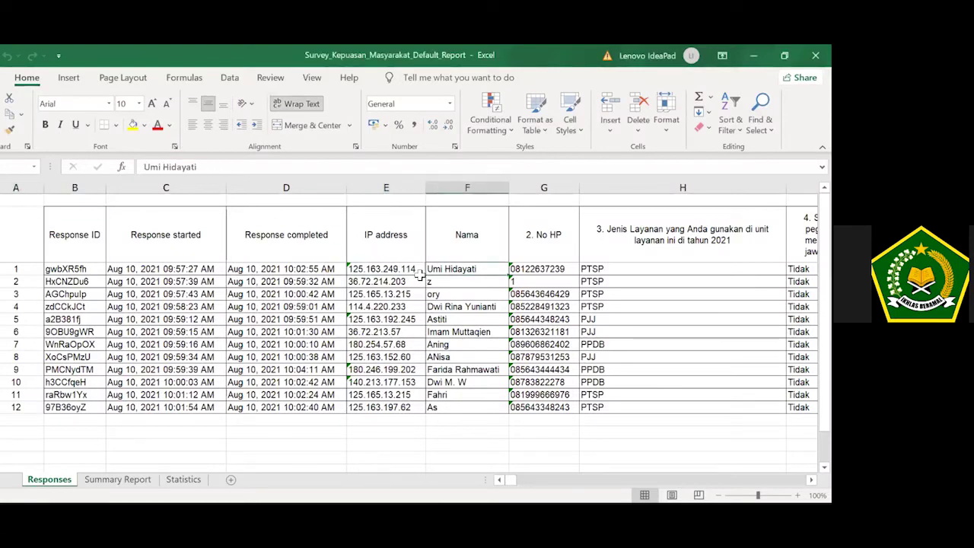
key("Left")
key("Left")
key("Left")
key("Left")
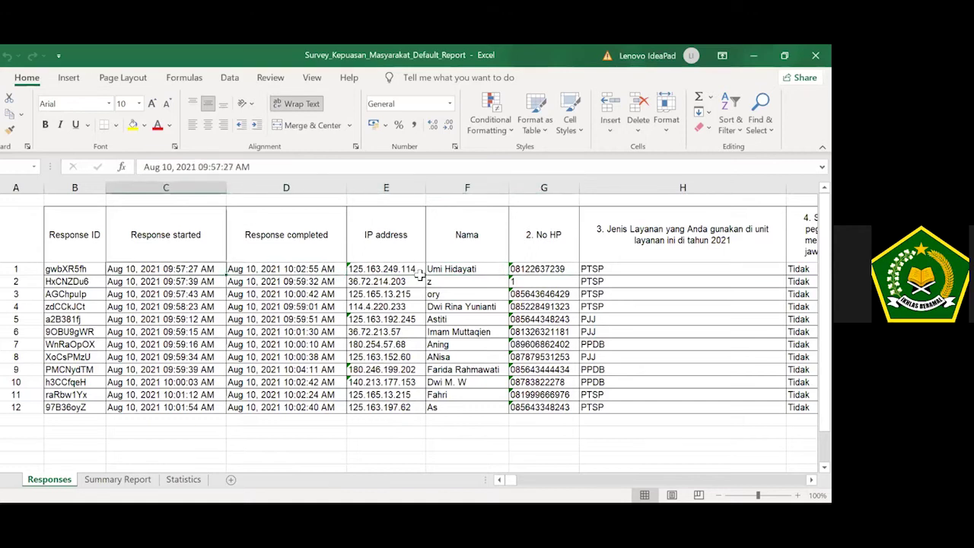
key("Right")
key("Right")
key("Right")
key("Right")
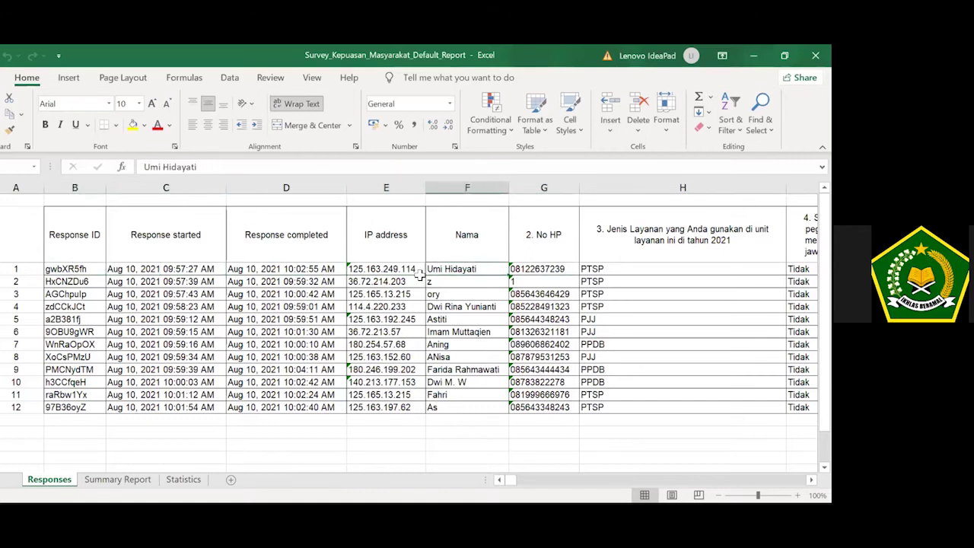
left_click(454, 292)
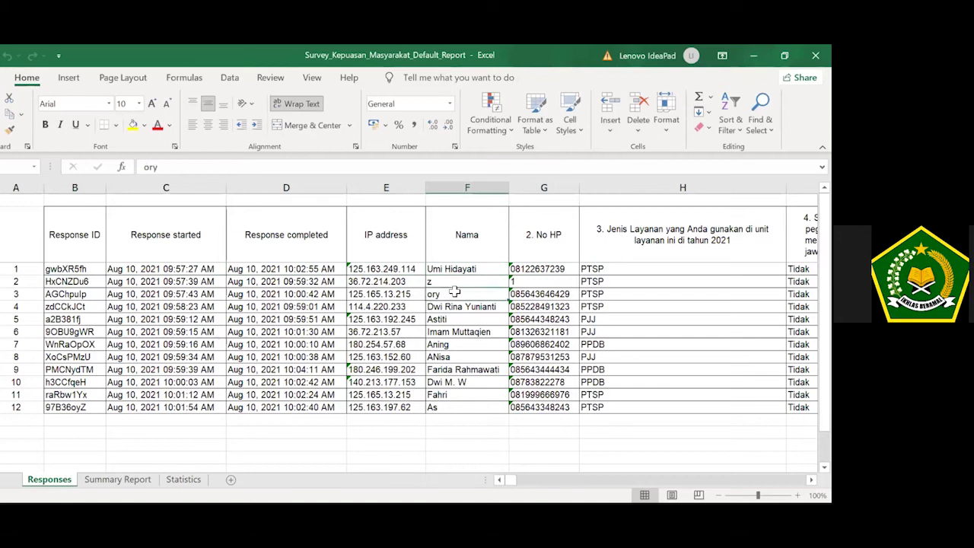
key("Up")
key("Down")
key("Down")
key("Down")
key("Down")
key("Up")
key("Up")
key("Up")
key("Up")
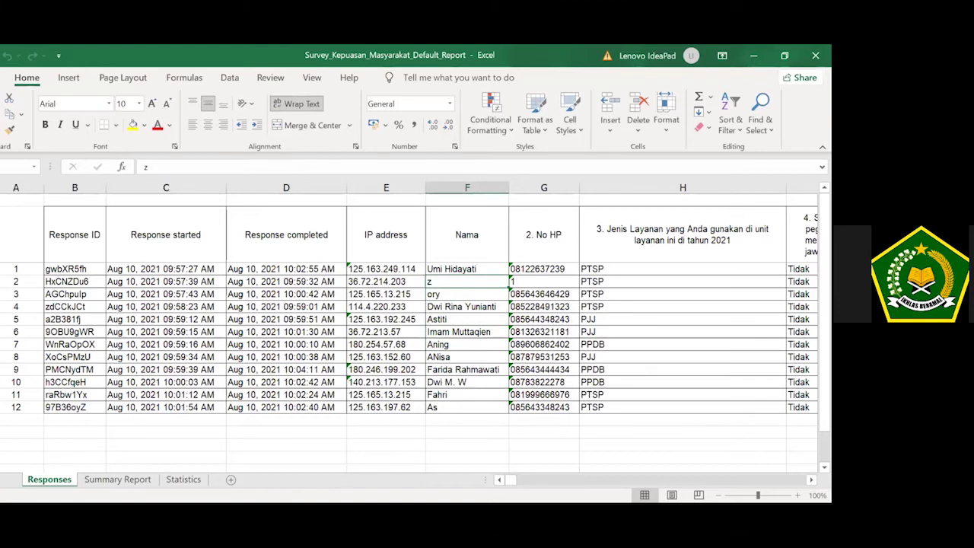
left_click(1, 282)
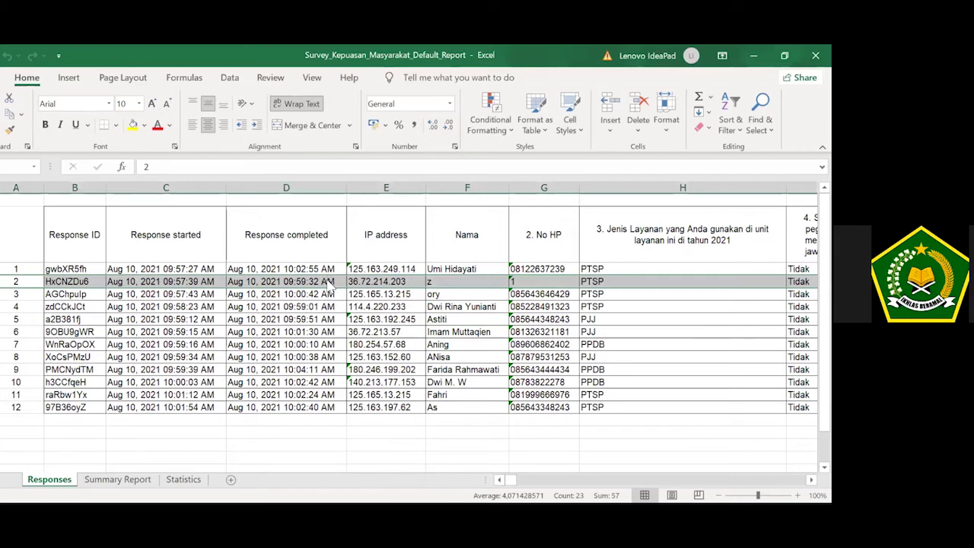
right_click(327, 281)
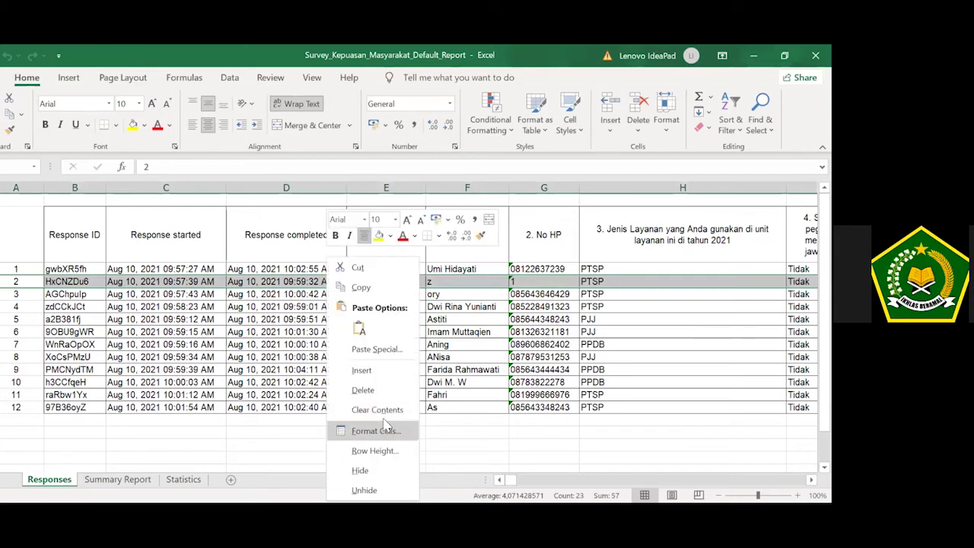
left_click(377, 391)
left_click(400, 394)
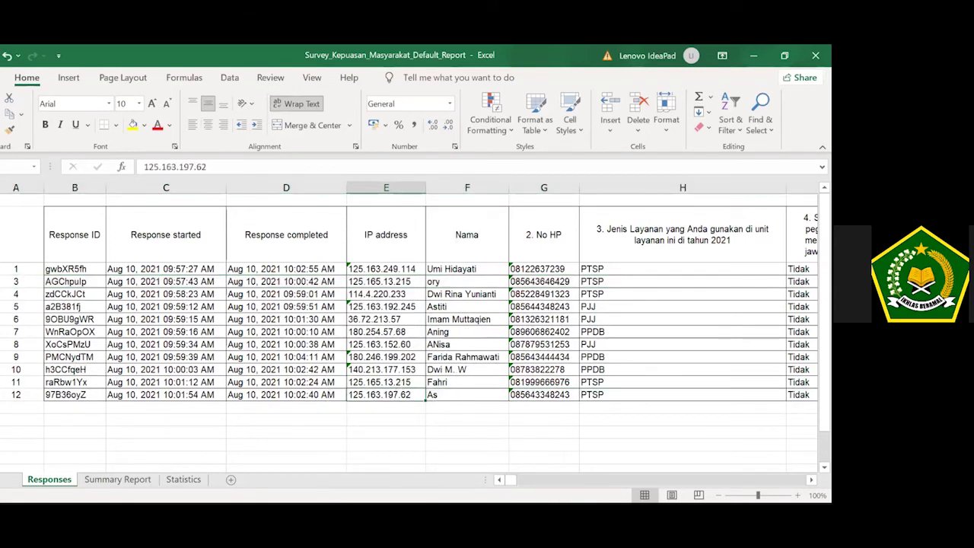
Delete the extra response row 12.
left_click(1, 395)
right_click(7, 395)
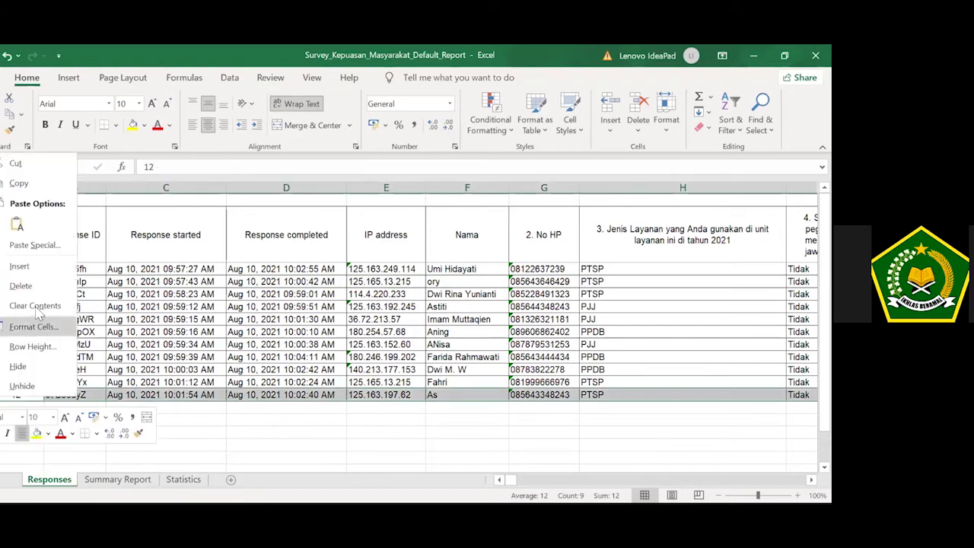
left_click(36, 285)
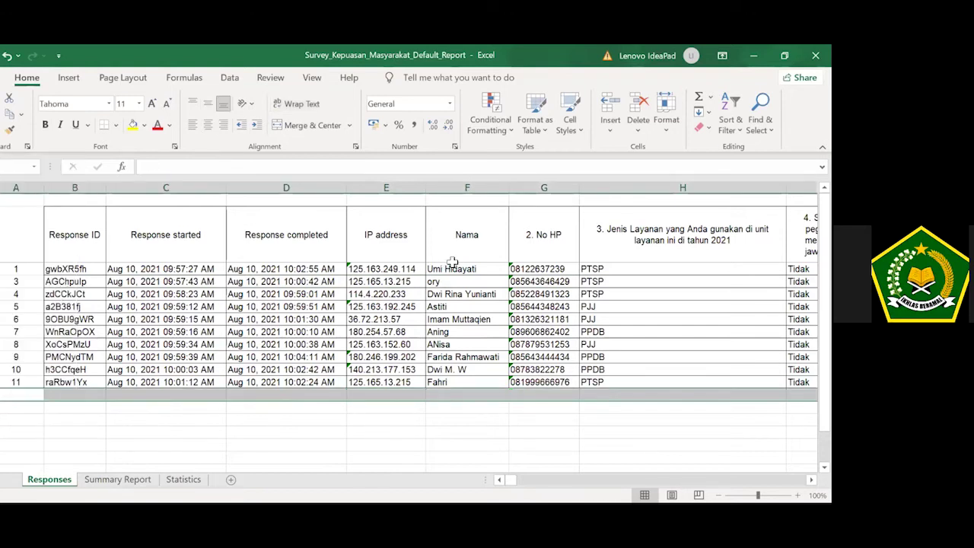
Check column I's 'Tidak' answers and return to its question header cell.
left_click(465, 281)
key("Up")
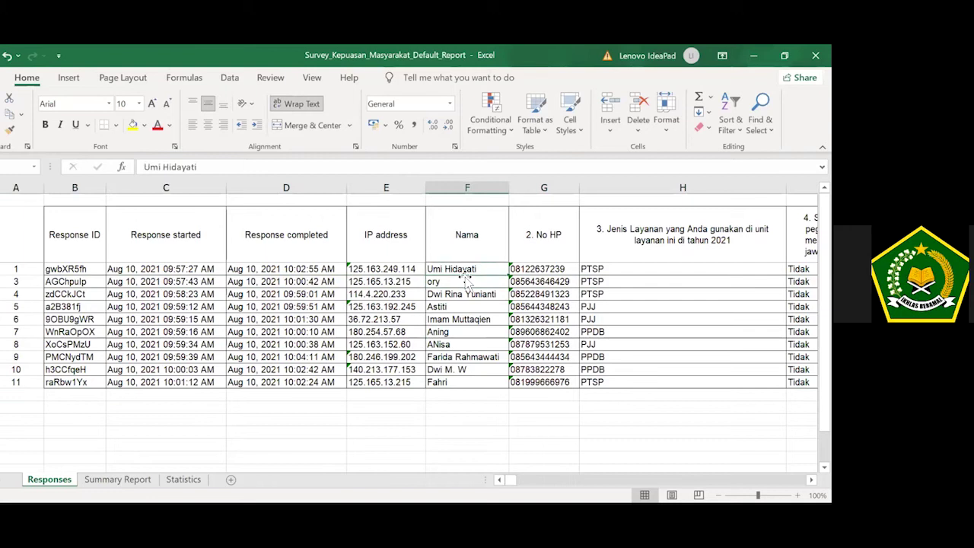
key("Right")
key("Right")
key("Right")
key("Left")
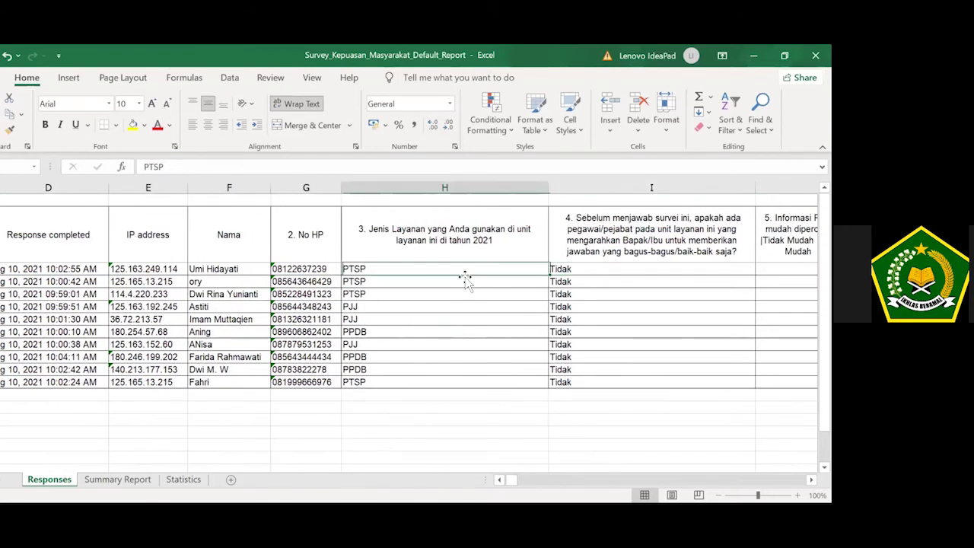
key("Right")
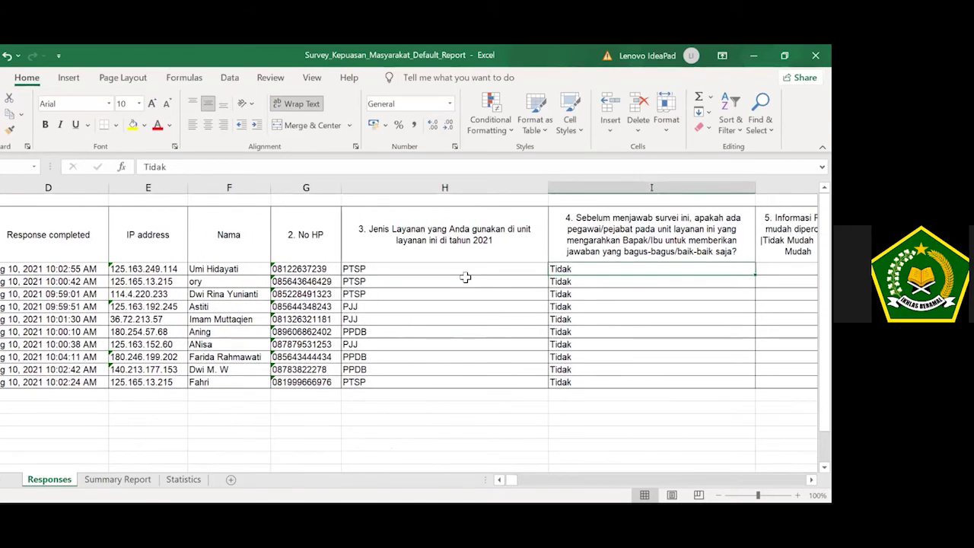
key("Left")
key("Left")
key("Right")
key("Right")
key("Up")
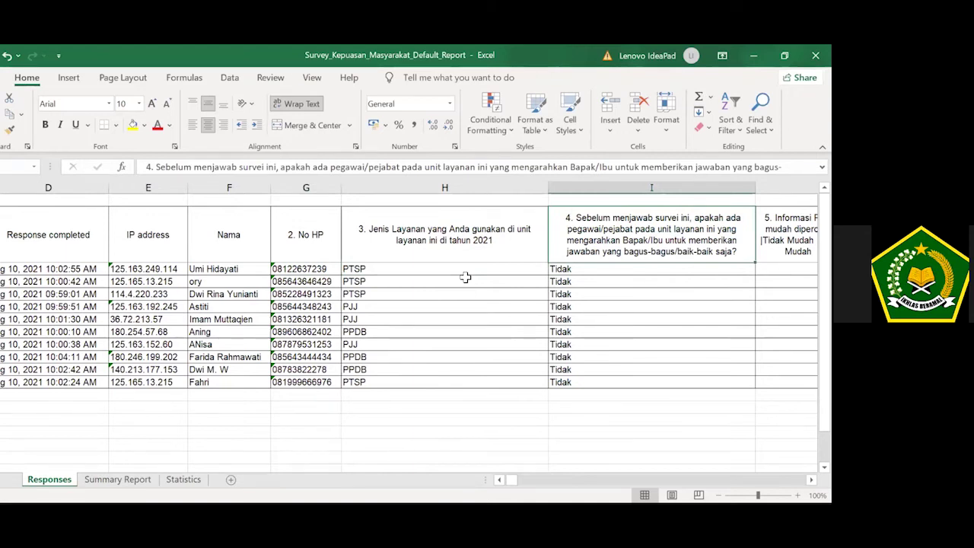
key("Down")
key("Down")
key("Down")
key("Down")
key("Down")
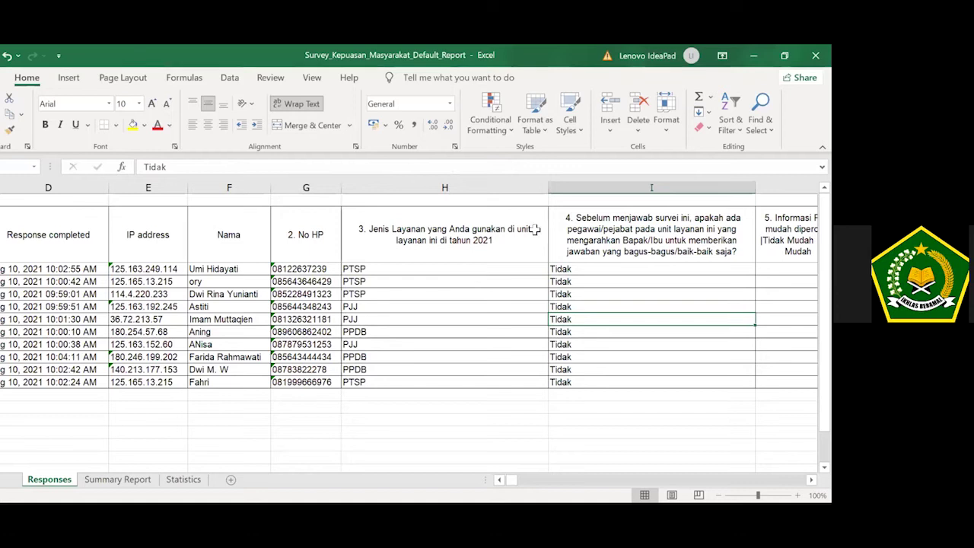
key("ctrl+Up")
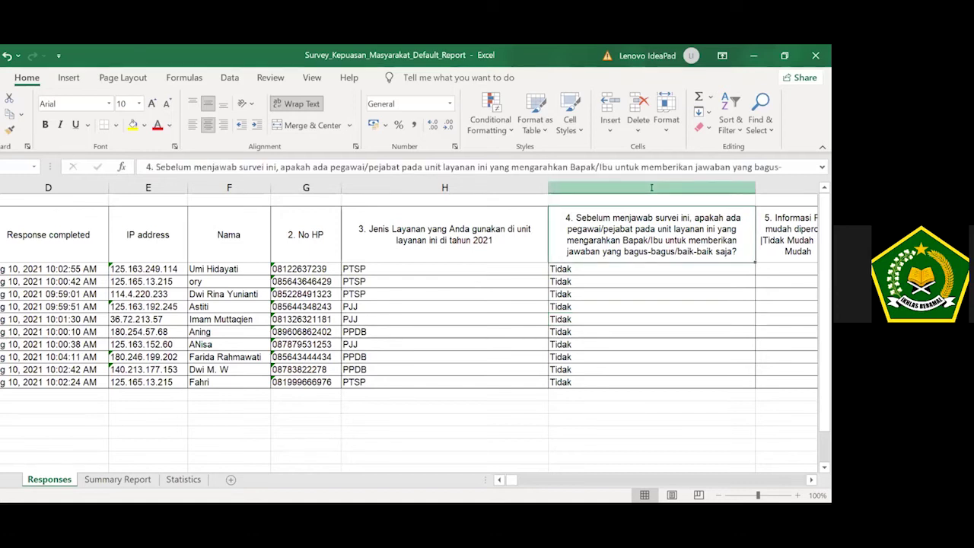
Turn on header-row filters, then inspect column I's filter list and cancel it.
left_click(731, 120)
left_click(750, 211)
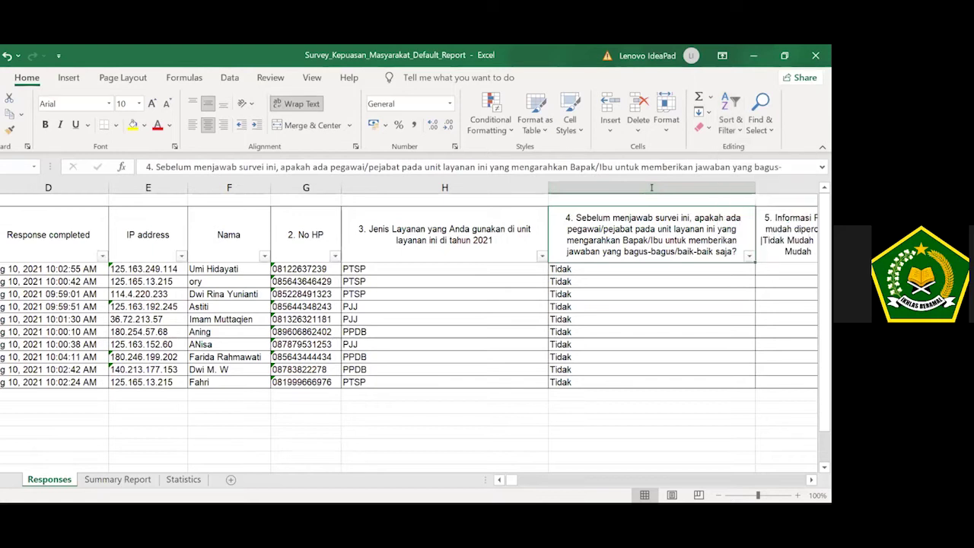
left_click(749, 256)
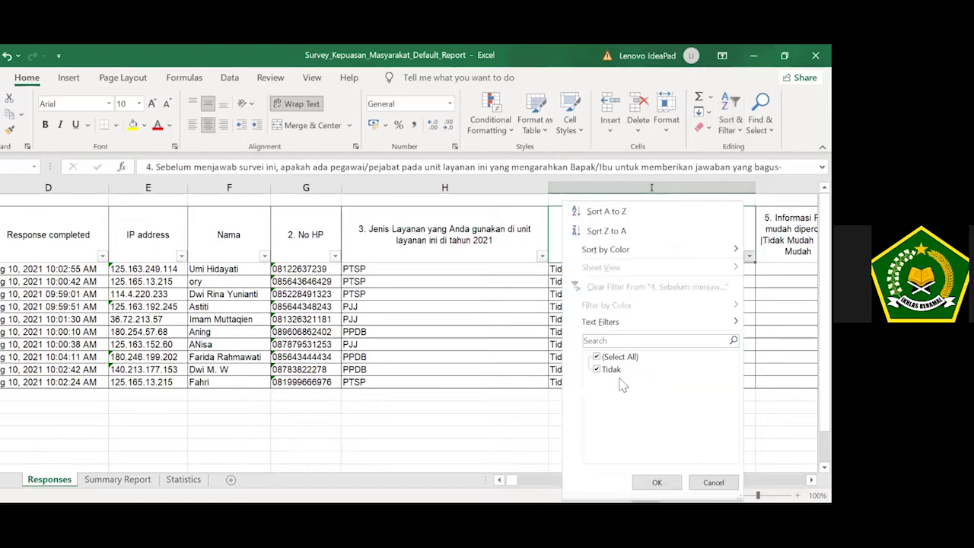
left_click(611, 371)
left_click(713, 482)
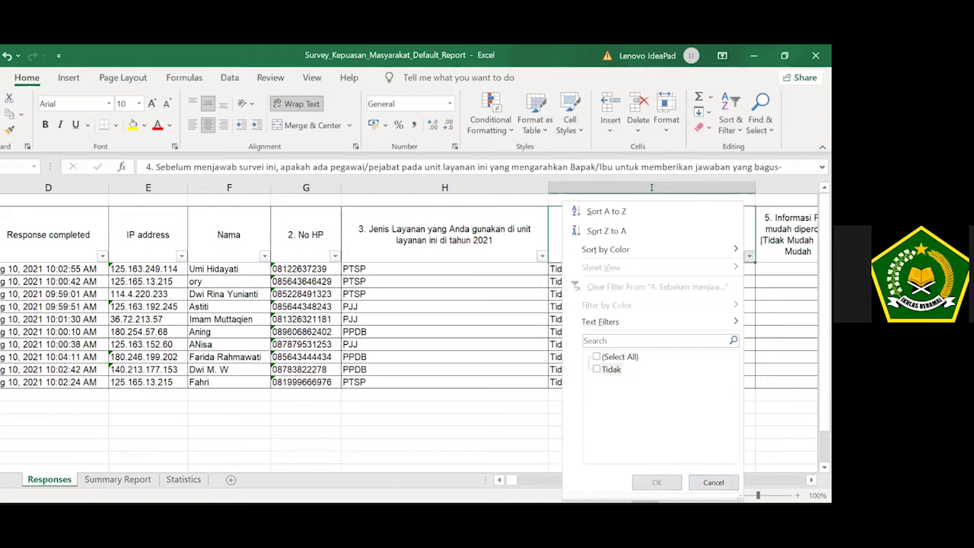
left_click(477, 332)
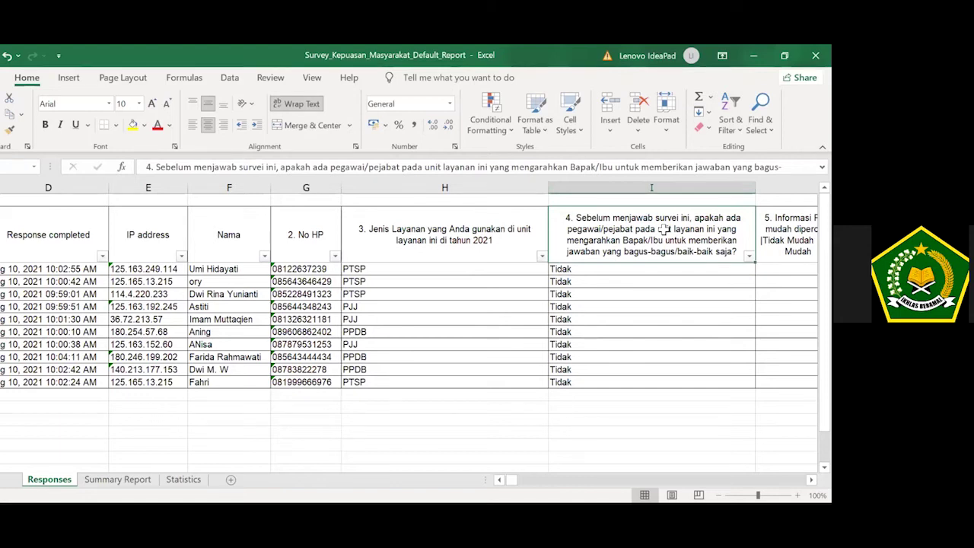
key("Right")
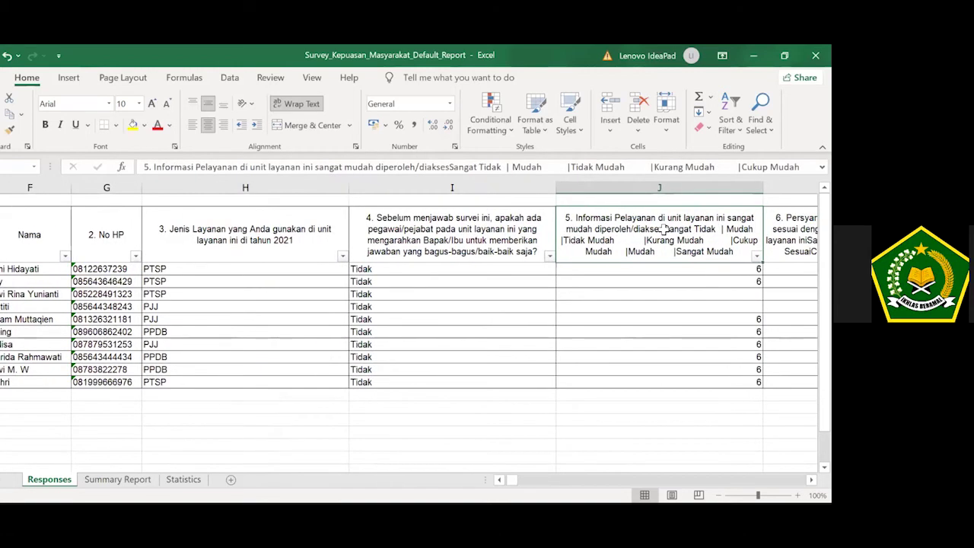
key("Right")
key("Left")
key("Left")
key("Right")
key("Left")
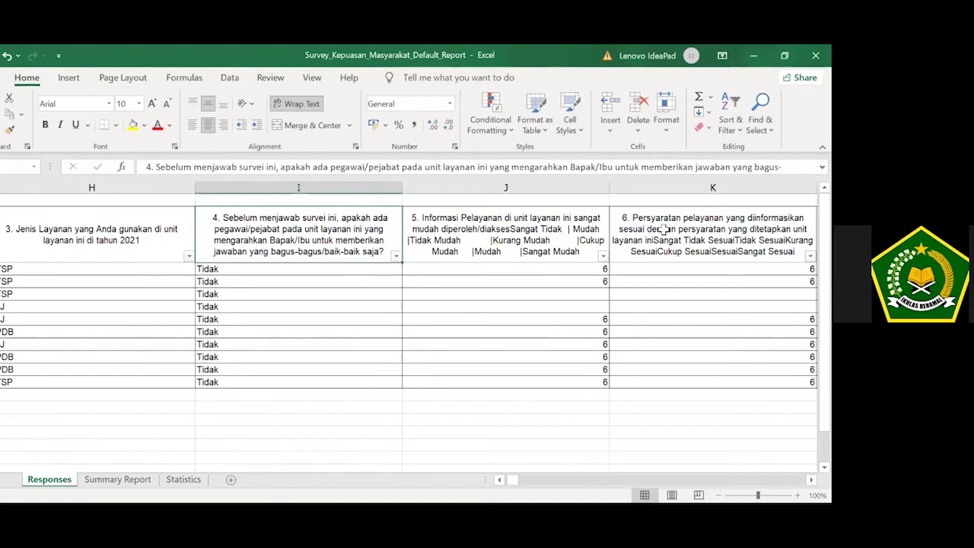
key("Right")
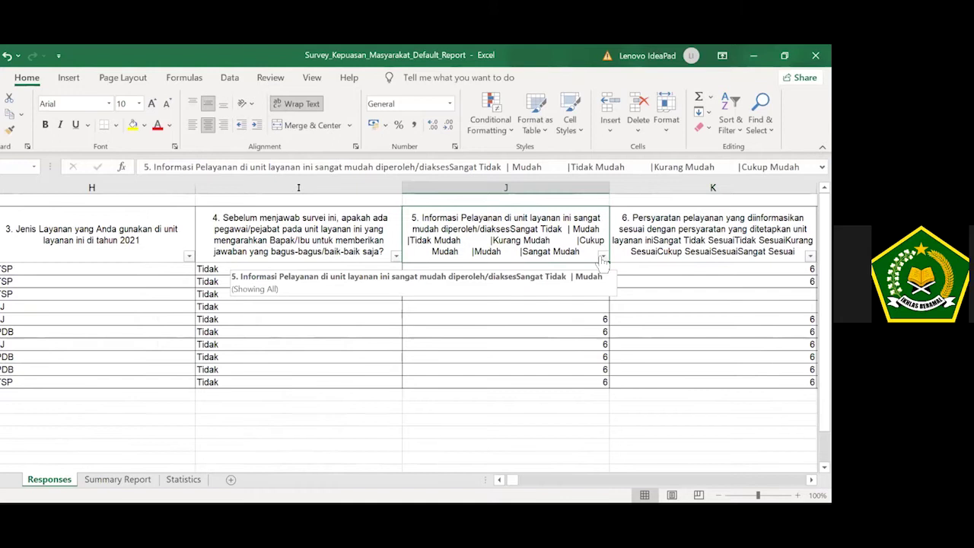
key("Right")
key("Left")
key("Right")
key("Right")
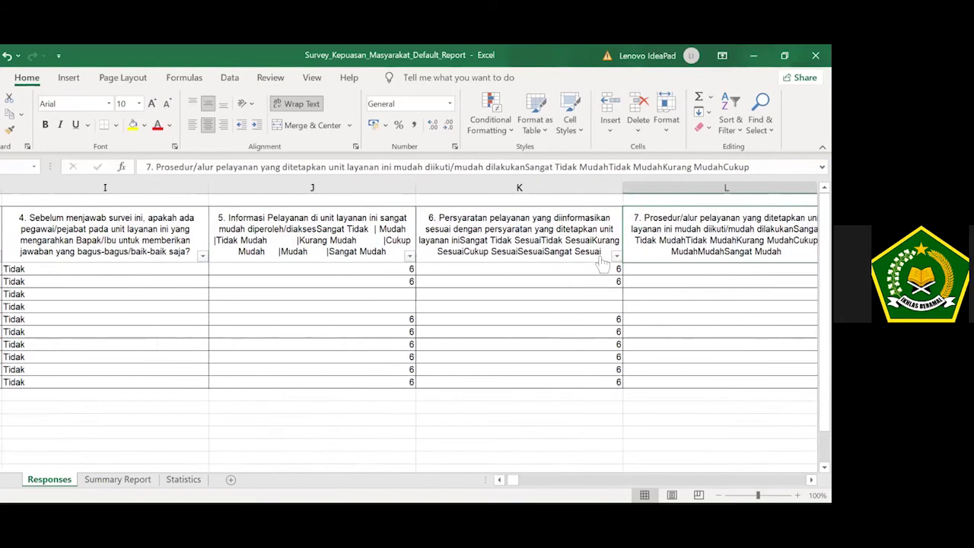
key("Right")
key("Right")
key("Right")
key("Right")
key("Right")
key("Right")
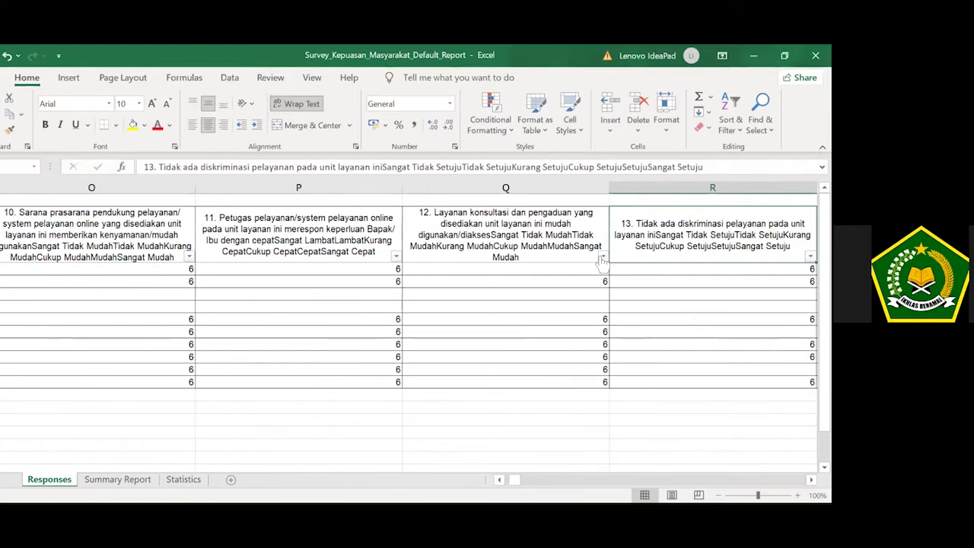
key("Right")
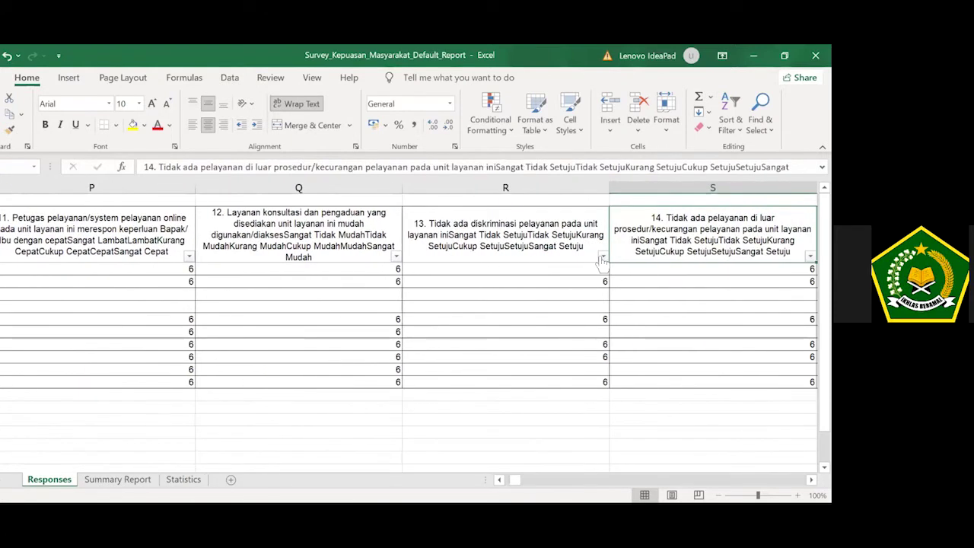
key("Right")
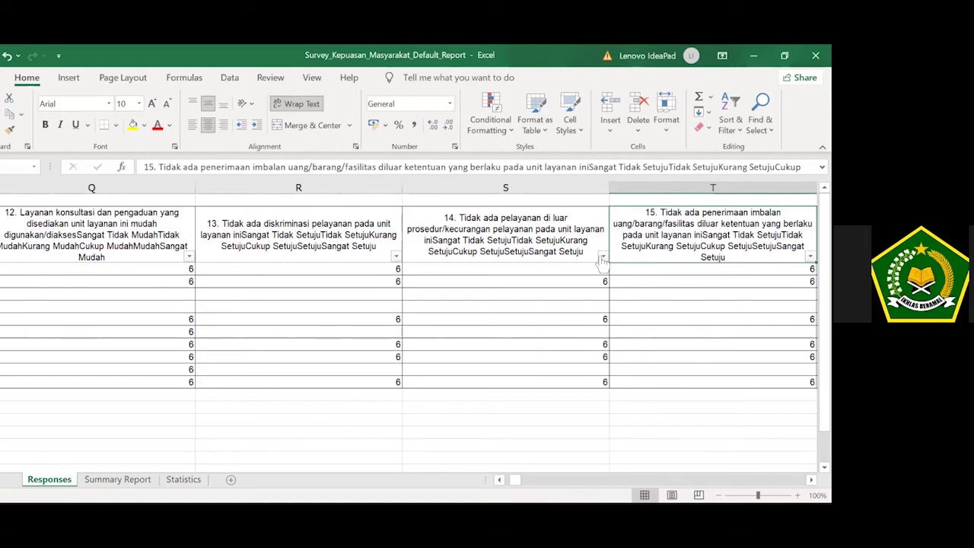
key("Right")
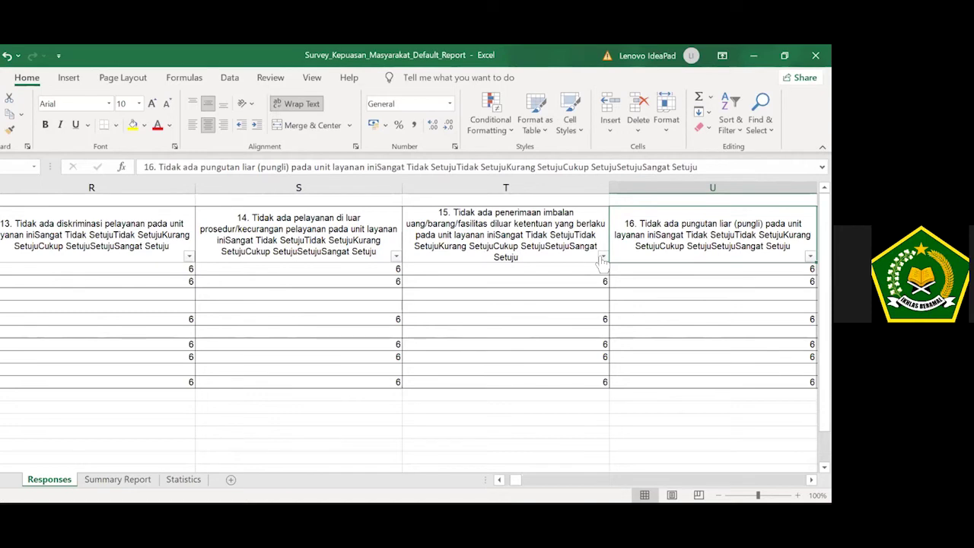
key("Right")
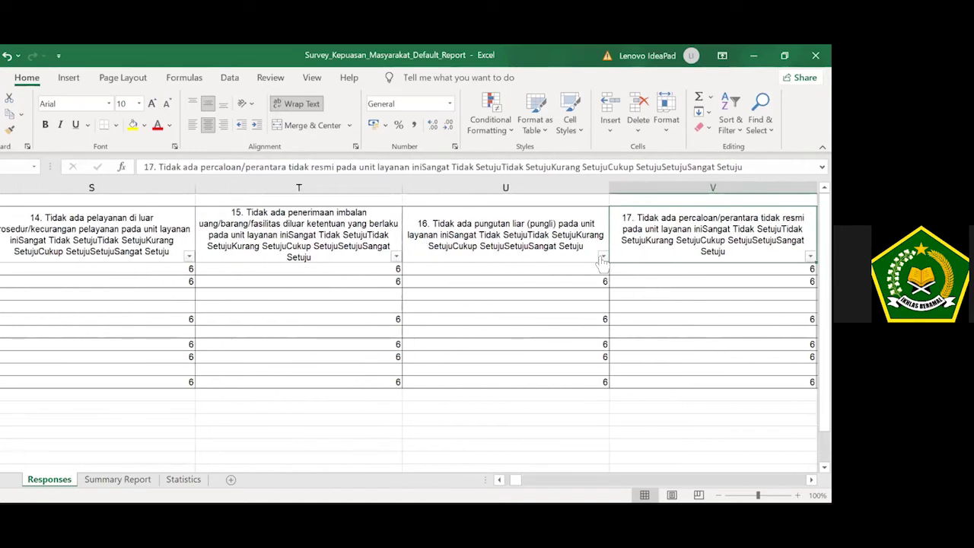
key("Right")
key("Right")
key("Left")
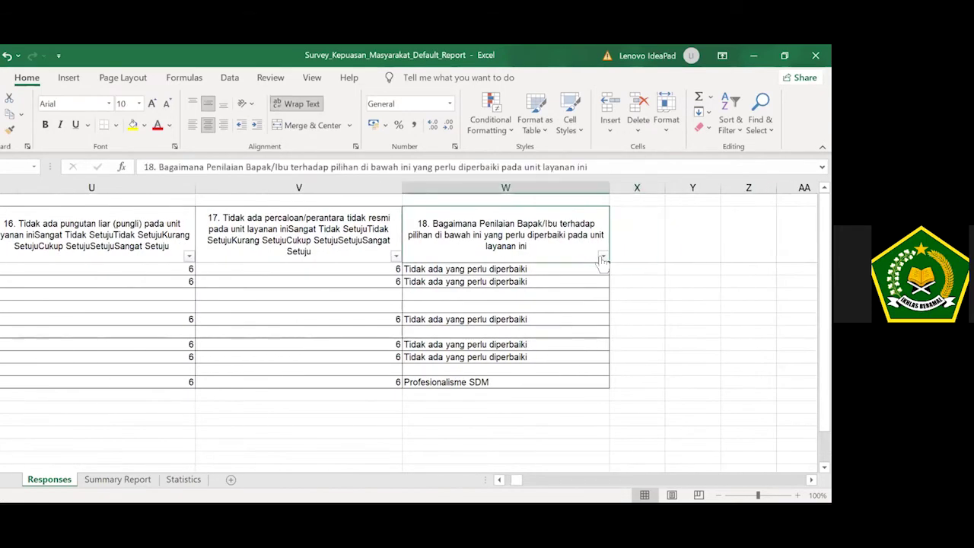
key("Left")
key("Left")
key("Left")
key("Left")
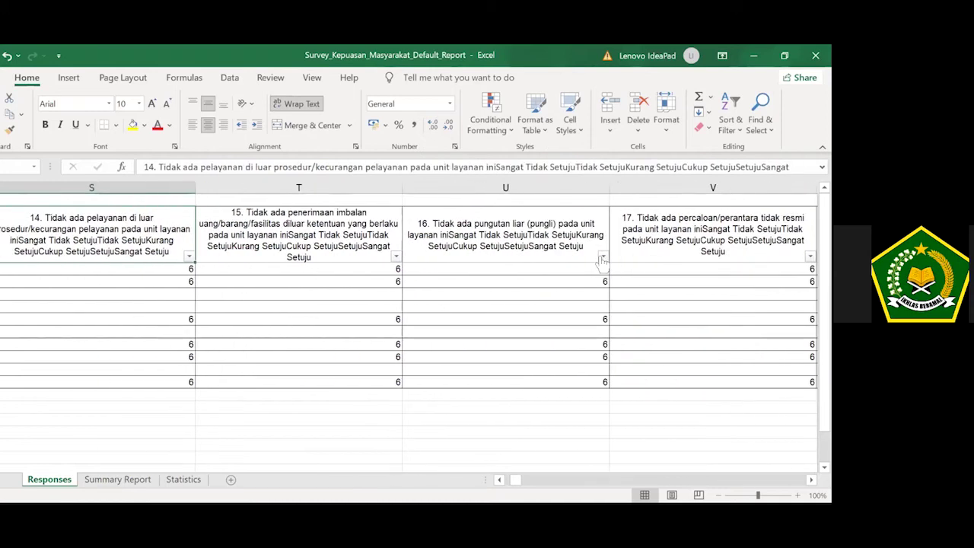
key("Left")
key("Left")
key("Left")
key("Left")
key("Left")
key("Left")
key("Left")
key("Left")
key("Left")
key("Left")
key("Left")
key("Left")
key("Left")
key("Left")
key("Left")
key("Left")
key("Left")
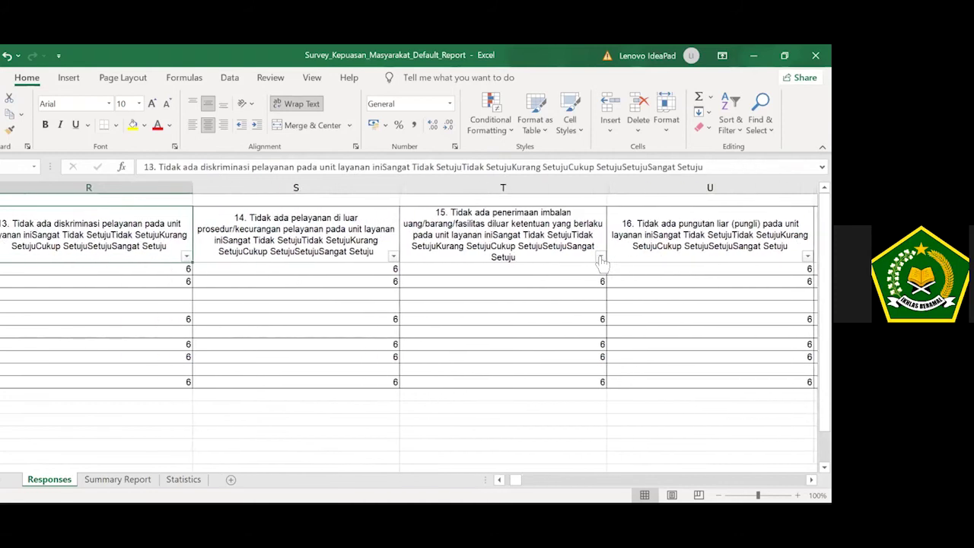
key("Left")
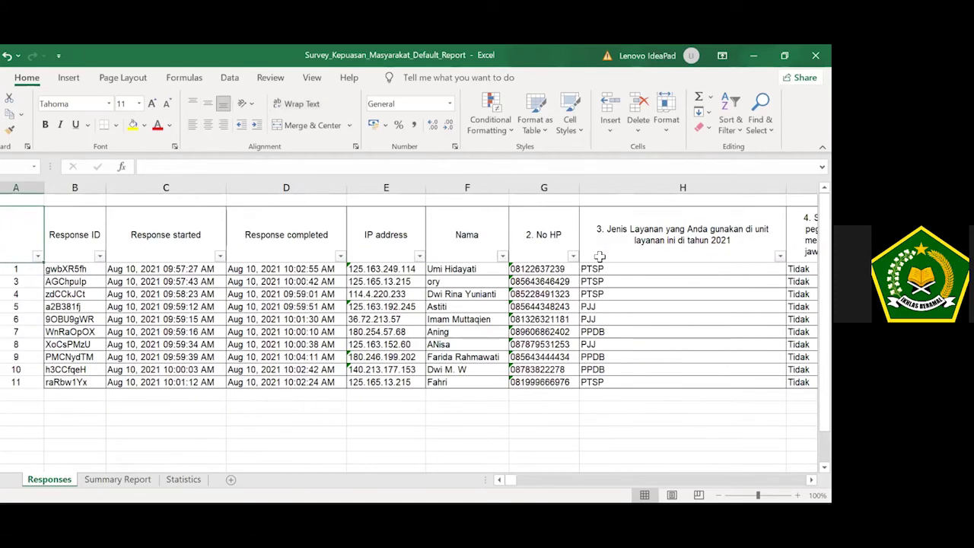
key("Down")
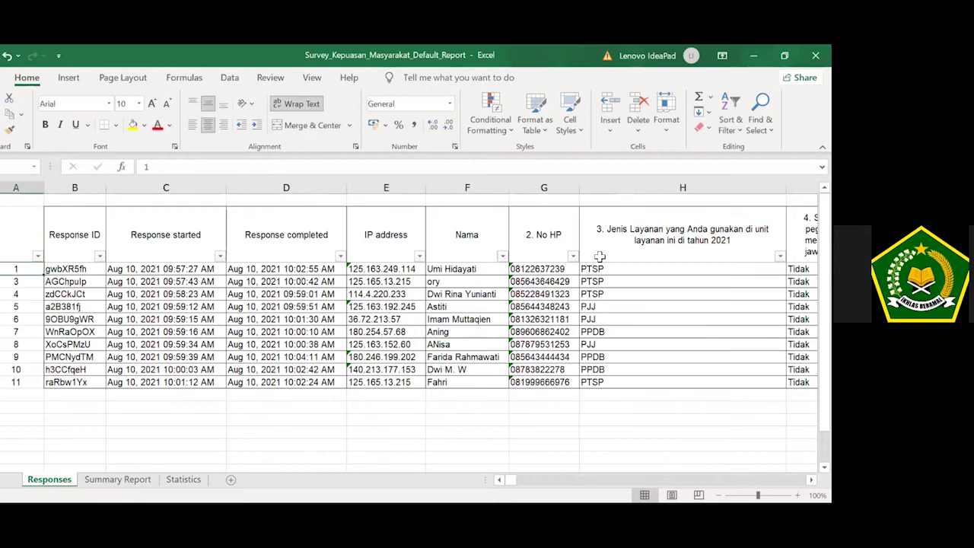